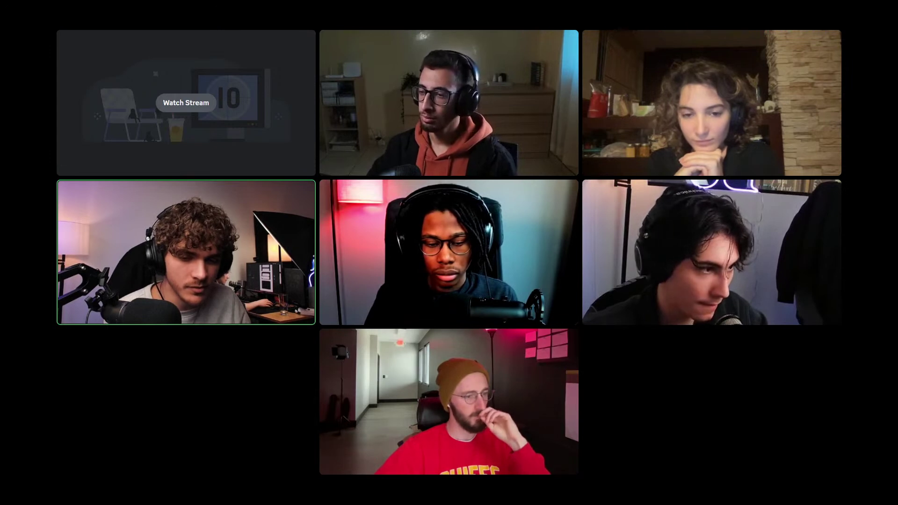
Open the shared screen stream and draw a white rectangle cutting into the upper edge of the lowest black block.
left_click(193, 120)
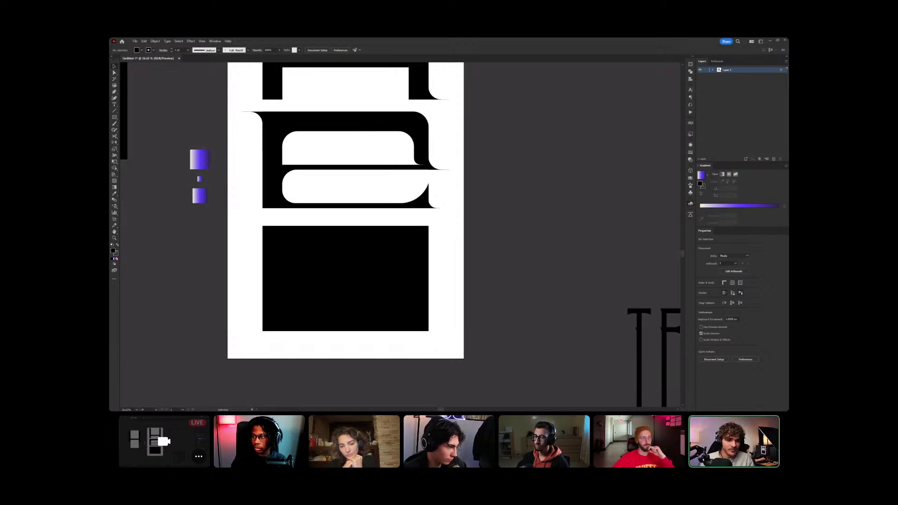
key("f")
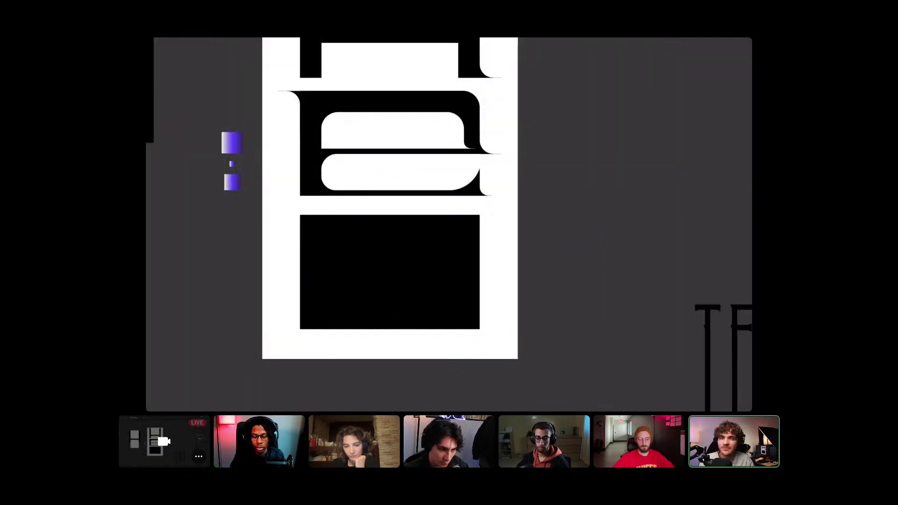
left_click(374, 173)
left_click_drag(355, 216, 424, 266)
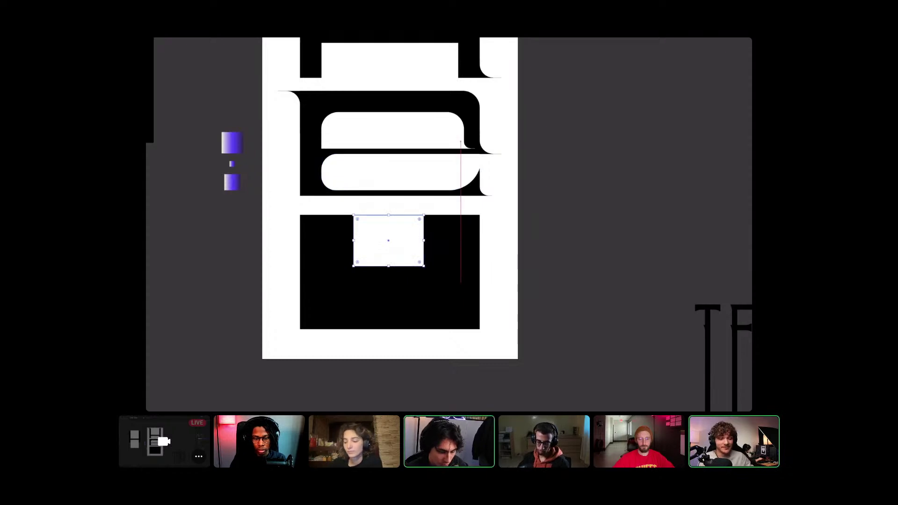
left_click_drag(420, 294, 672, 309)
scroll(431, 311, "up", 3)
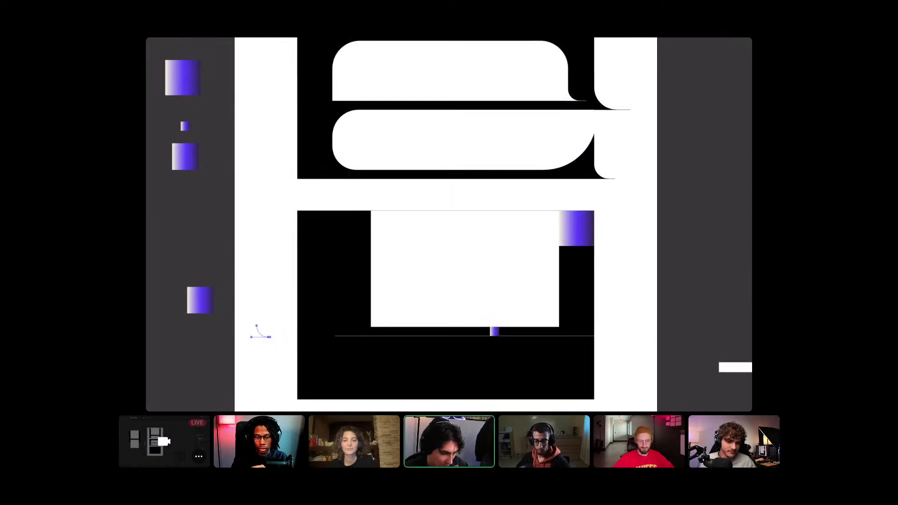
key("Escape")
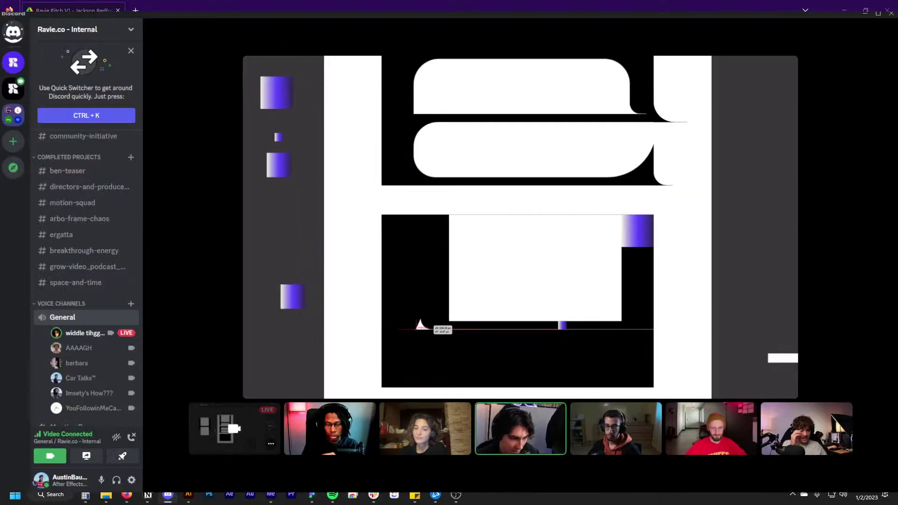
left_click(885, 470)
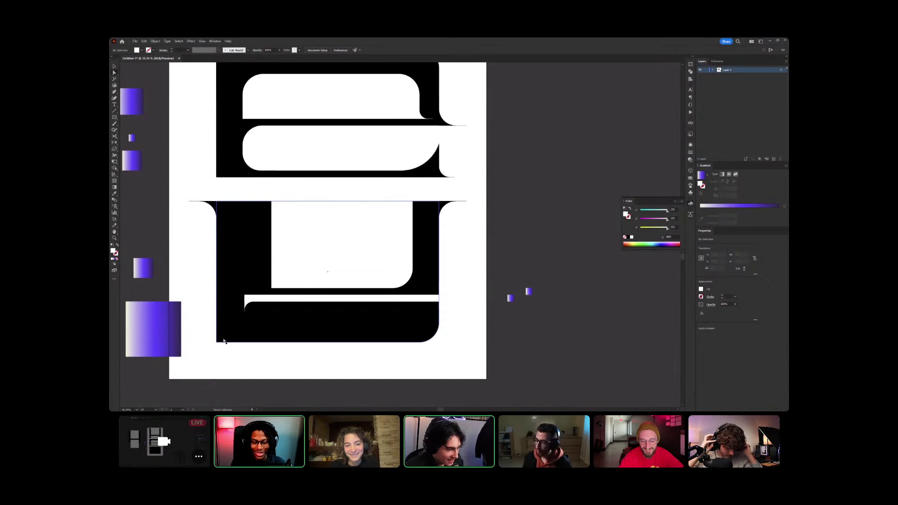
key("f")
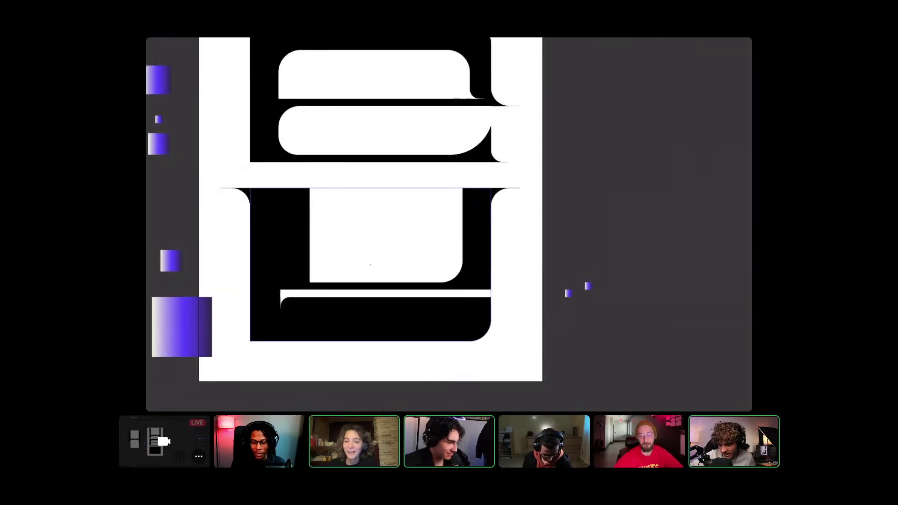
key("f")
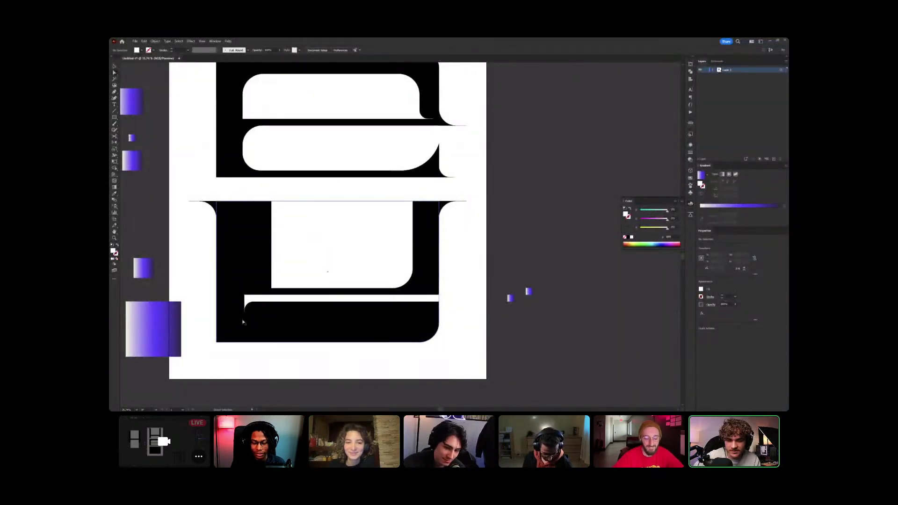
key("f")
key("f")
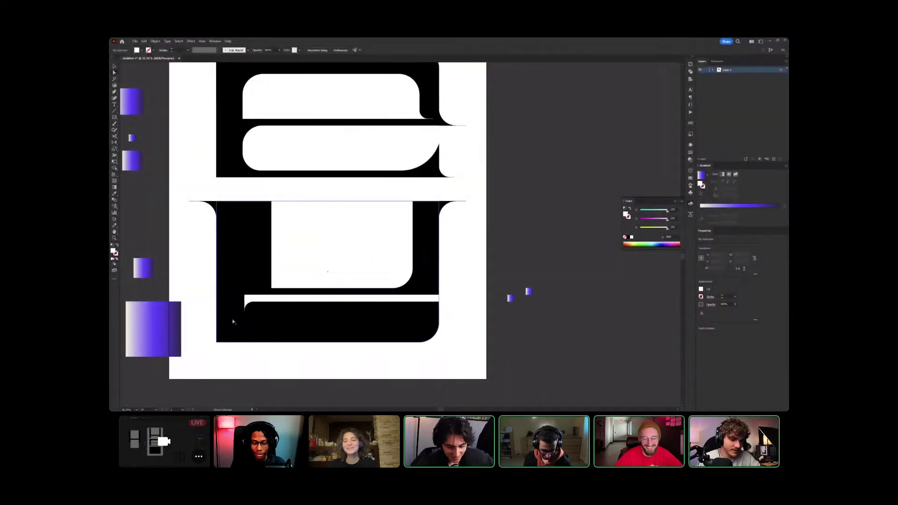
key("f")
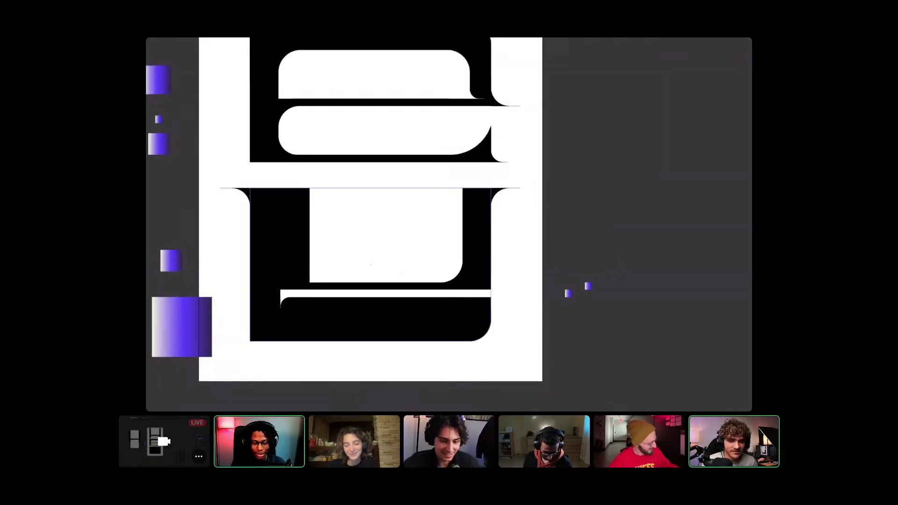
Round the inner corner of the narrow white cutout where it meets the bottom letter's right edge.
key("ctrl+equal")
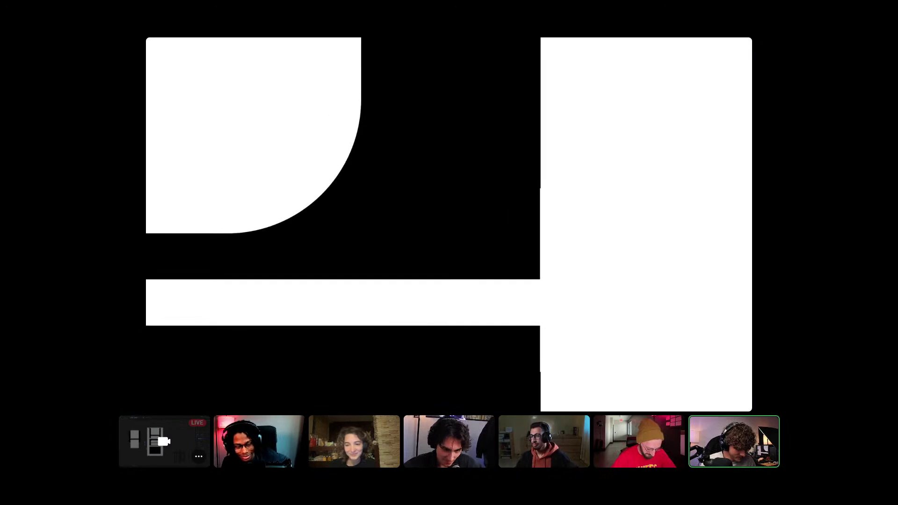
left_click(543, 268)
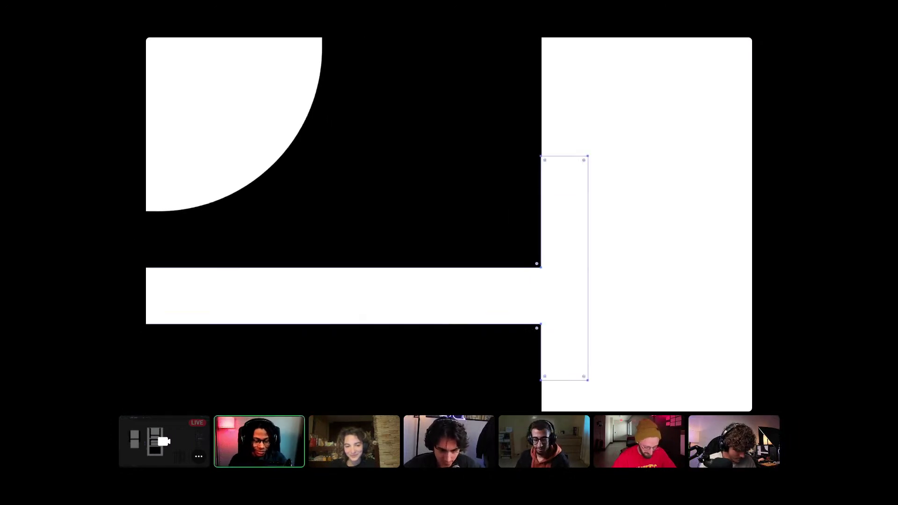
left_click_drag(537, 262, 486, 212)
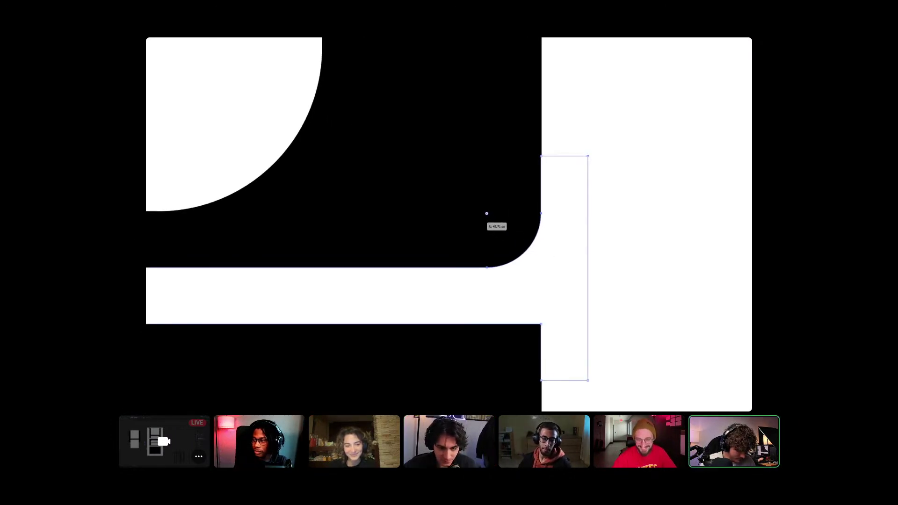
left_click_drag(411, 233, 408, 230)
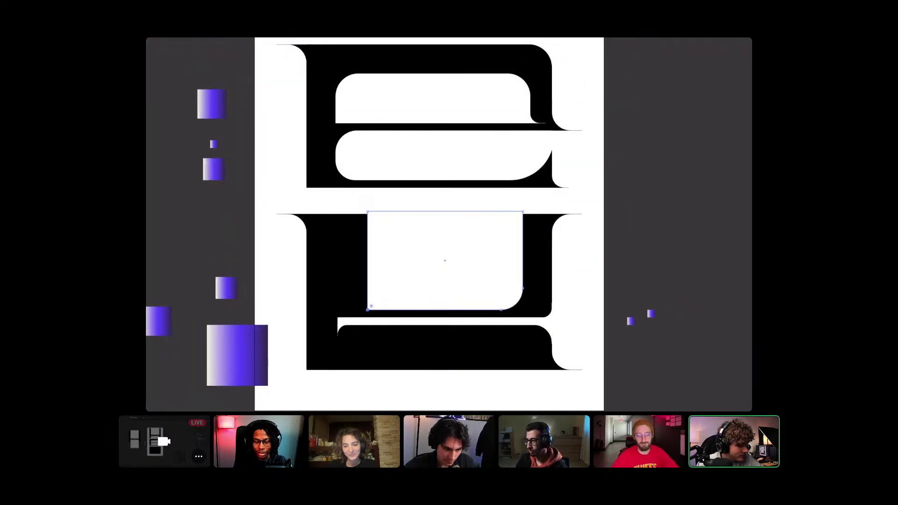
Round the lower-left corner of the large white cutout in the bottom letter to match its lower-right corner.
scroll(430, 225, "down", 5)
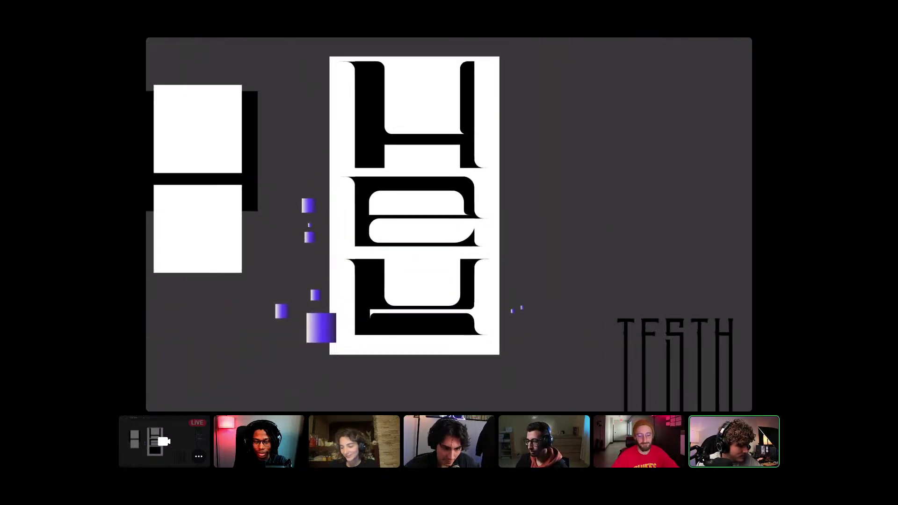
scroll(369, 318, "up", 5)
scroll(449, 225, "down", 3)
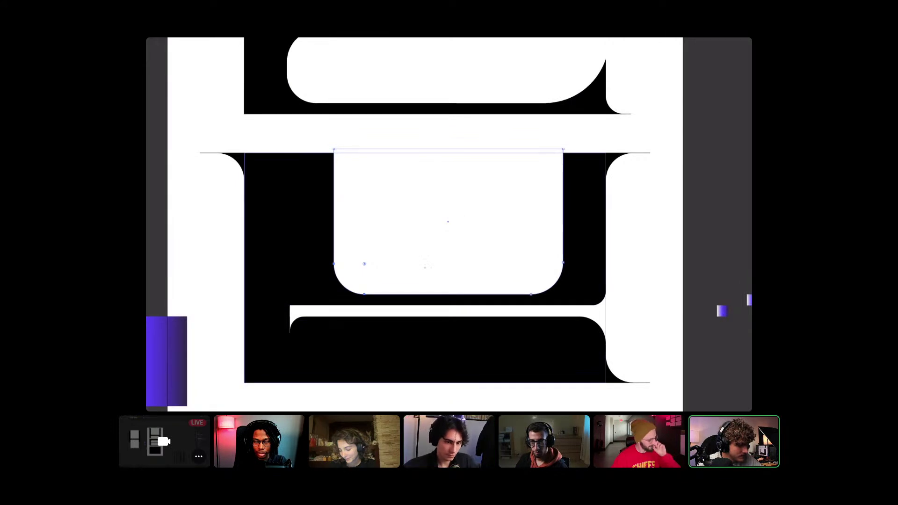
scroll(449, 225, "down", 5)
scroll(374, 225, "down", 3)
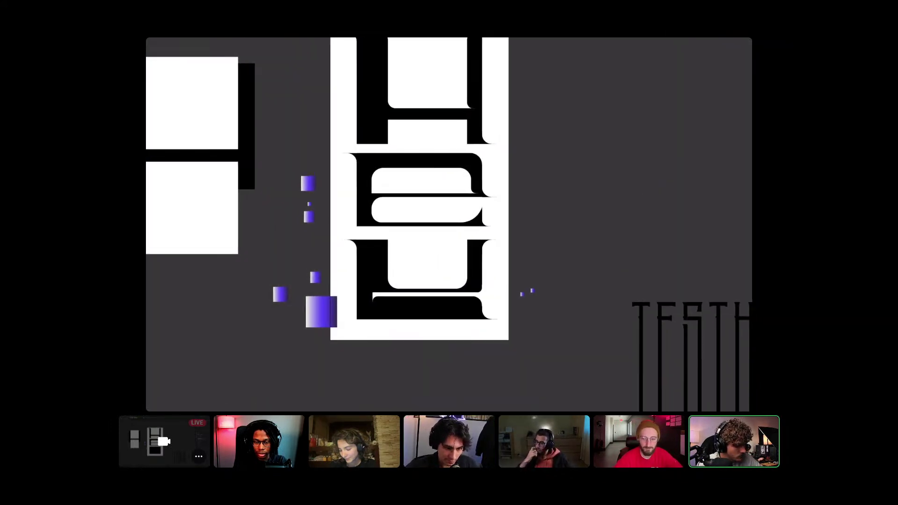
scroll(449, 224, "up", 3)
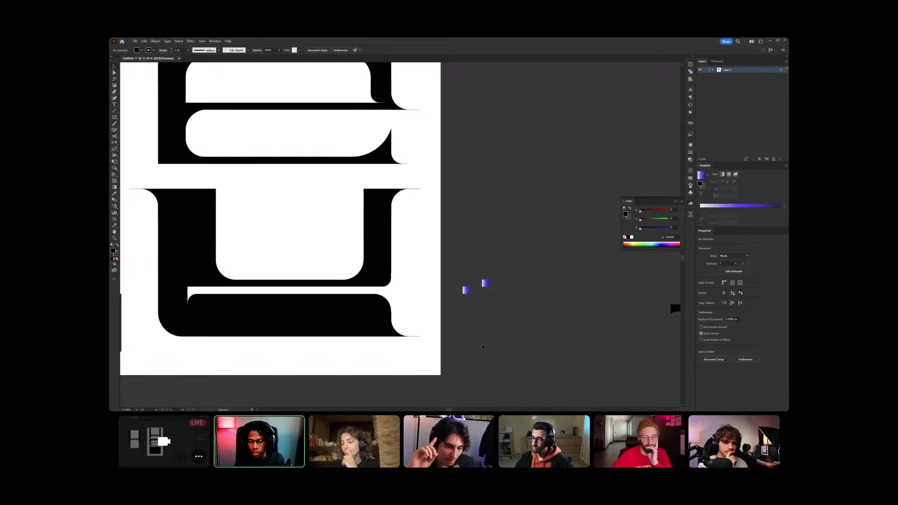
key("f")
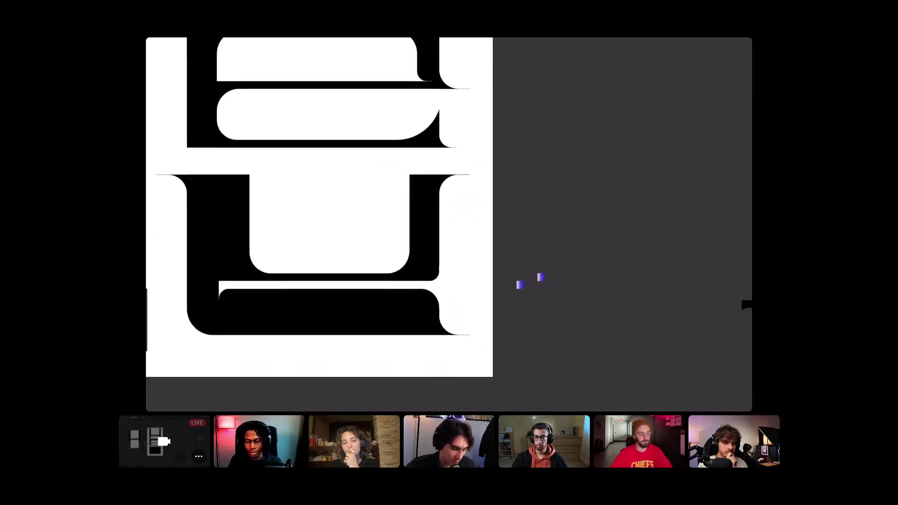
scroll(410, 356, "up", 5)
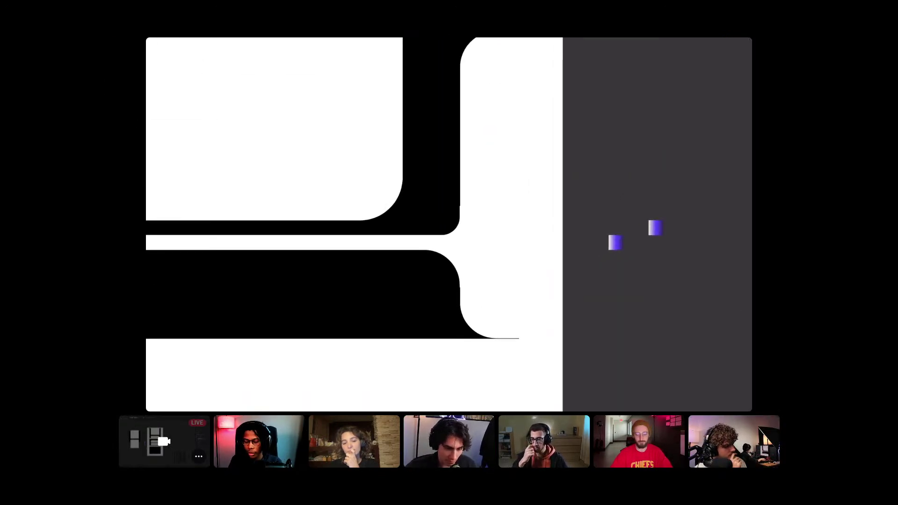
key("f")
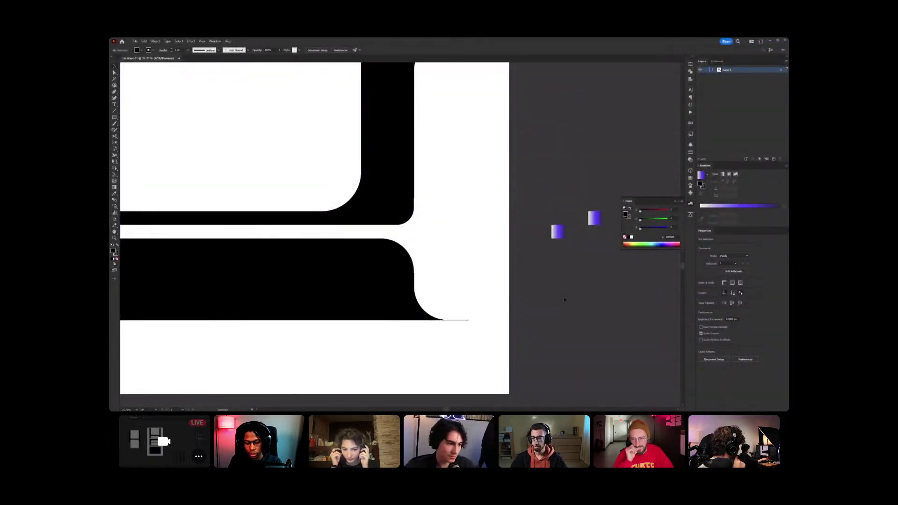
key("f")
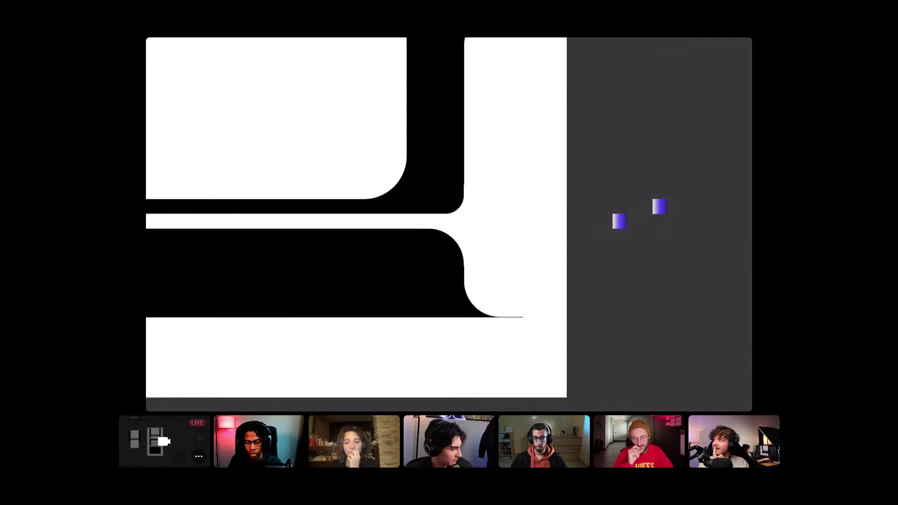
key("f")
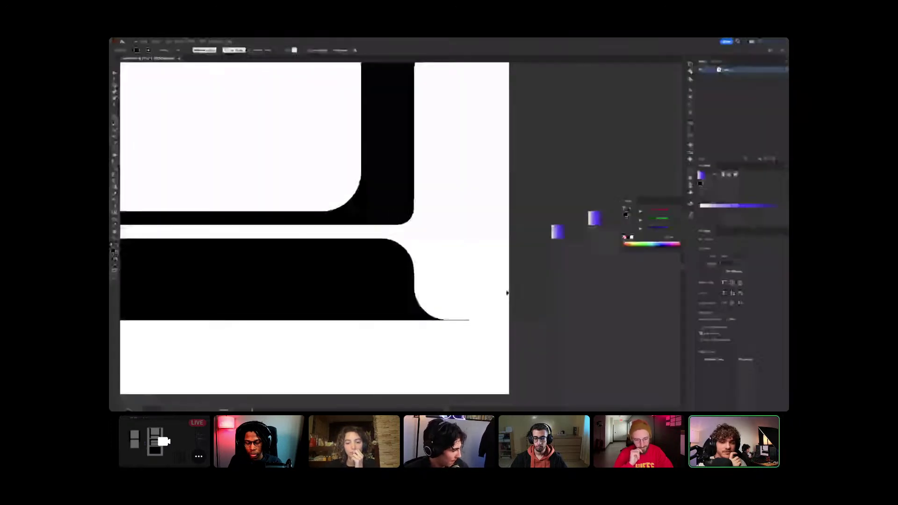
key("f")
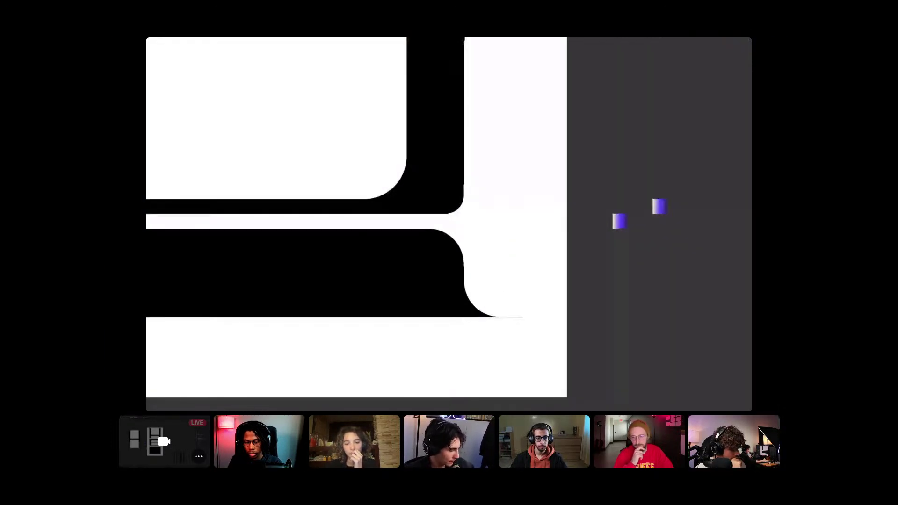
key("f")
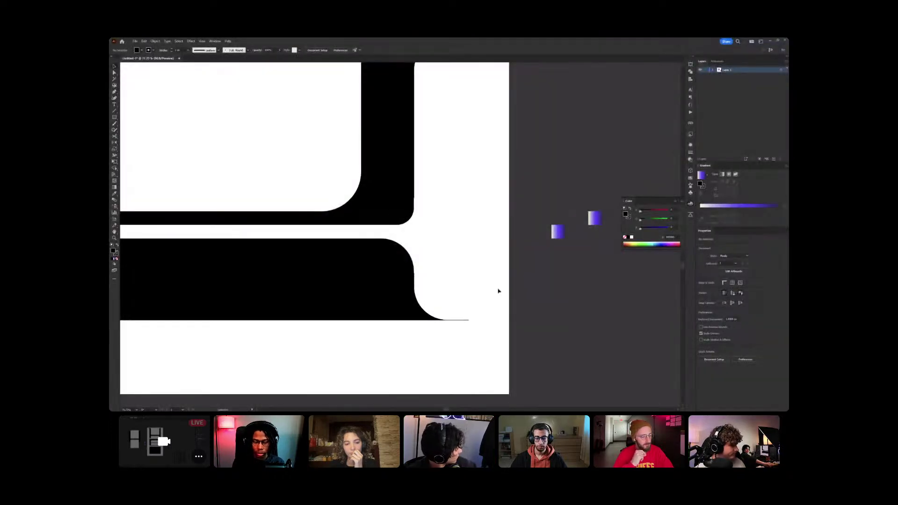
key("f")
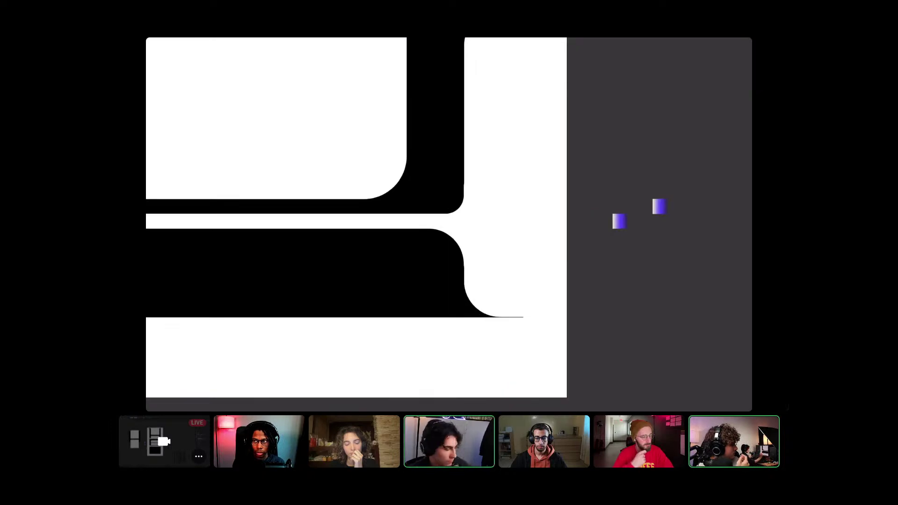
Show the artwork as outlines and move the curved serif at the bottom letter's lower-right corner straight down, below the letter.
scroll(449, 225, "down", 5)
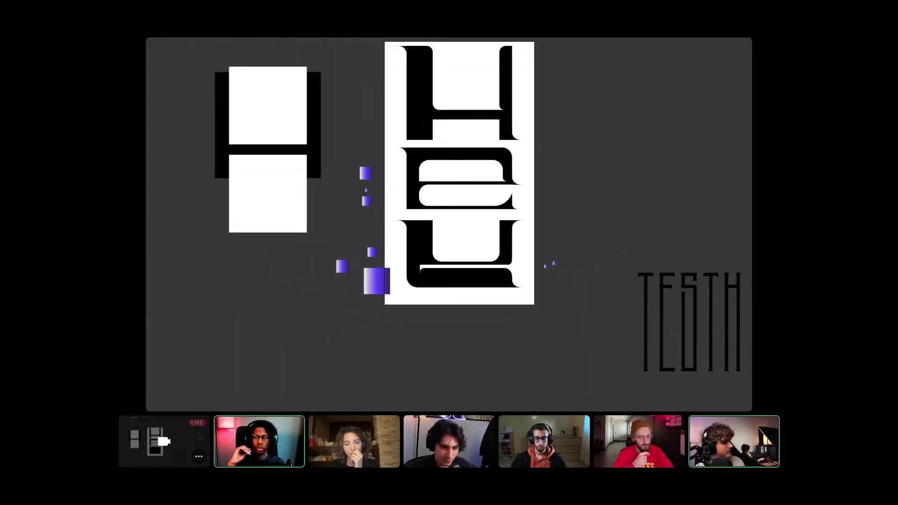
scroll(461, 329, "up", 5)
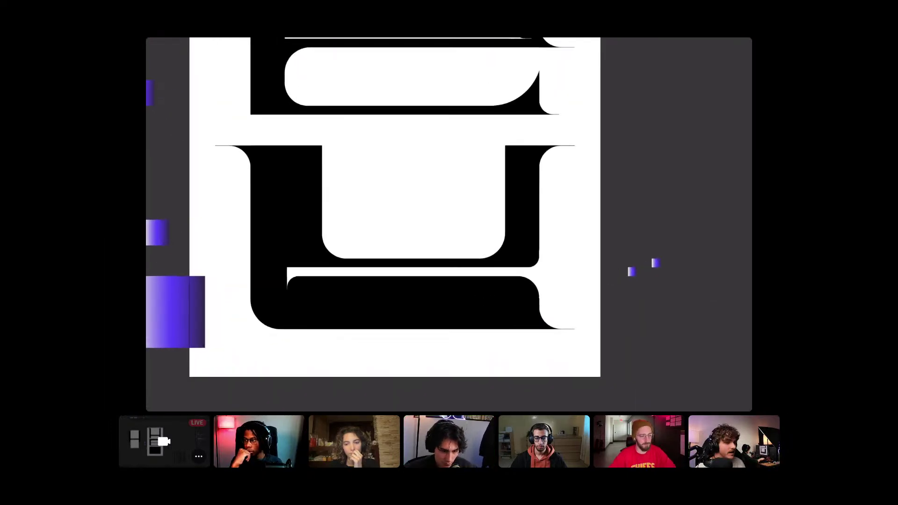
key("ctrl+y")
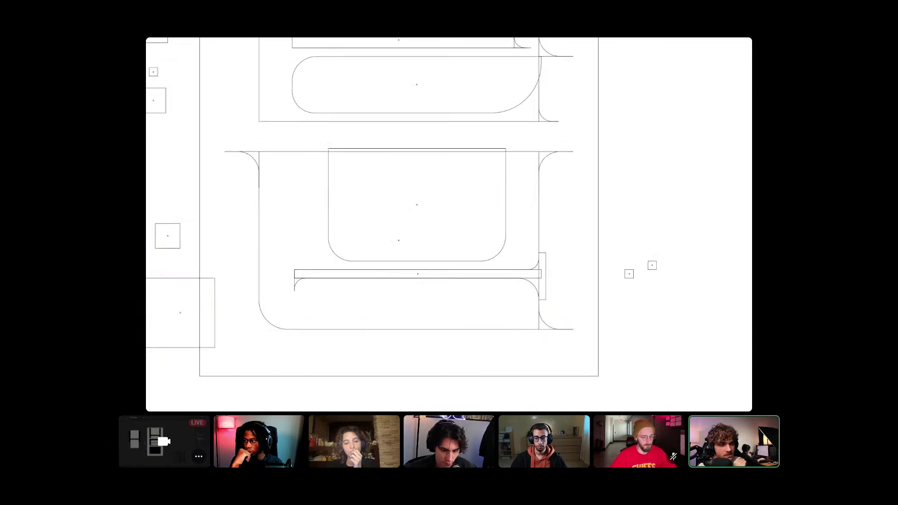
left_click_drag(581, 341, 288, 277)
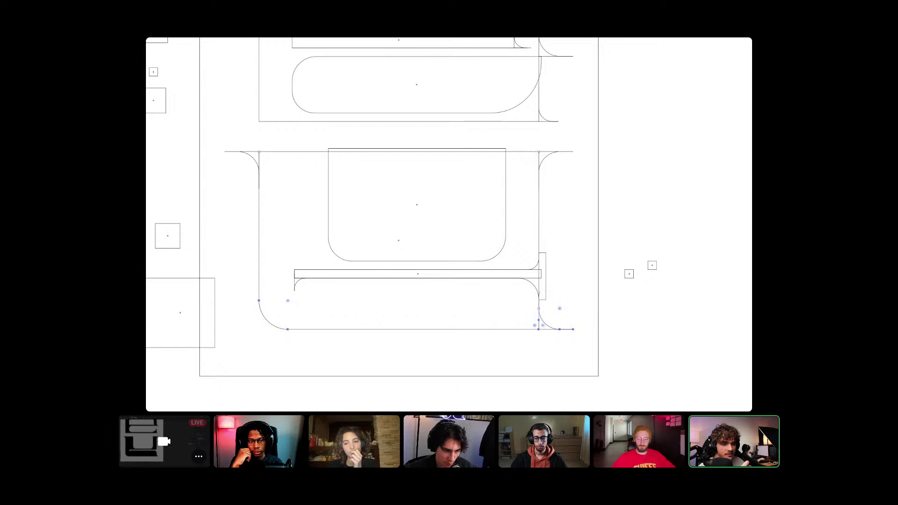
key("ctrl+z")
key("v")
left_click(549, 317)
left_click_drag(549, 317, 549, 365)
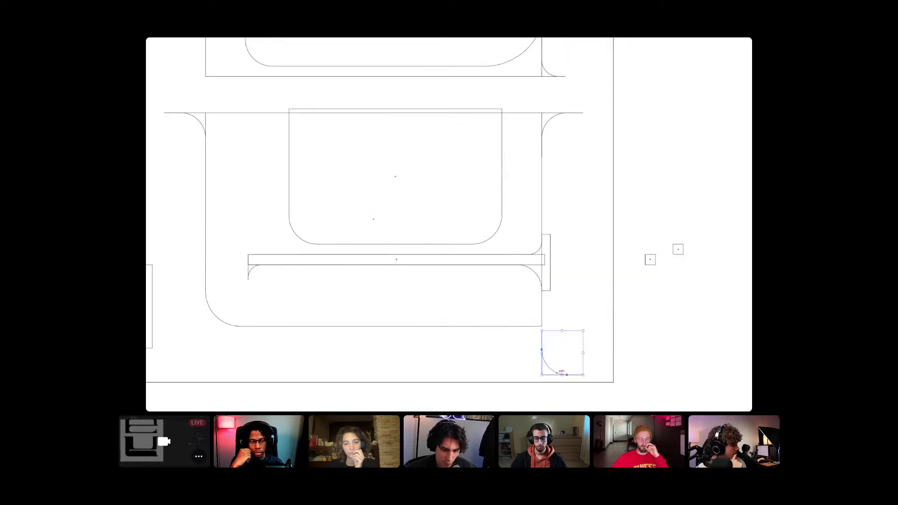
Extend the lower edge of the bottom letter's black shape downward toward the moved serif, with the artwork back in preview.
key("ctrl+shift+a")
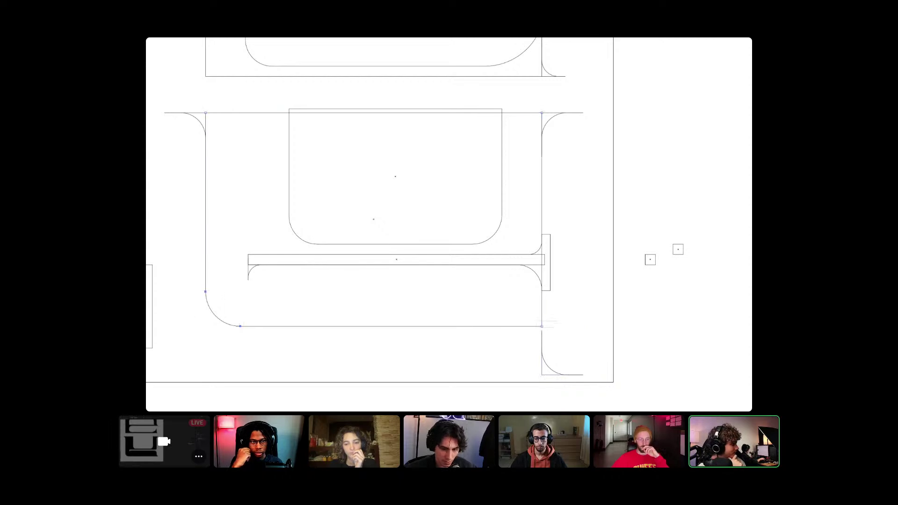
left_click_drag(545, 326, 540, 272)
key("ctrl+y")
scroll(542, 297, "up", 1)
scroll(521, 284, "down", 7)
scroll(470, 335, "up", 2)
scroll(359, 402, "up", 2)
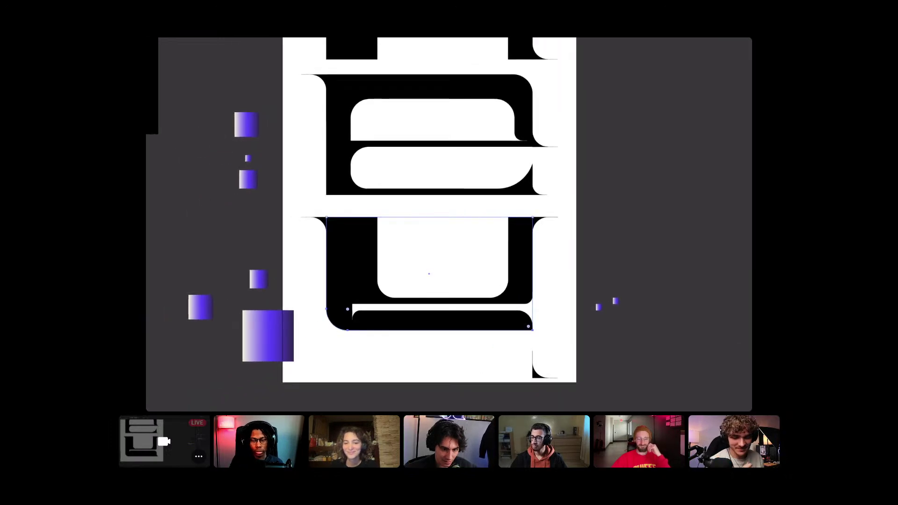
key("shift+Down")
left_click_drag(529, 345, 530, 363)
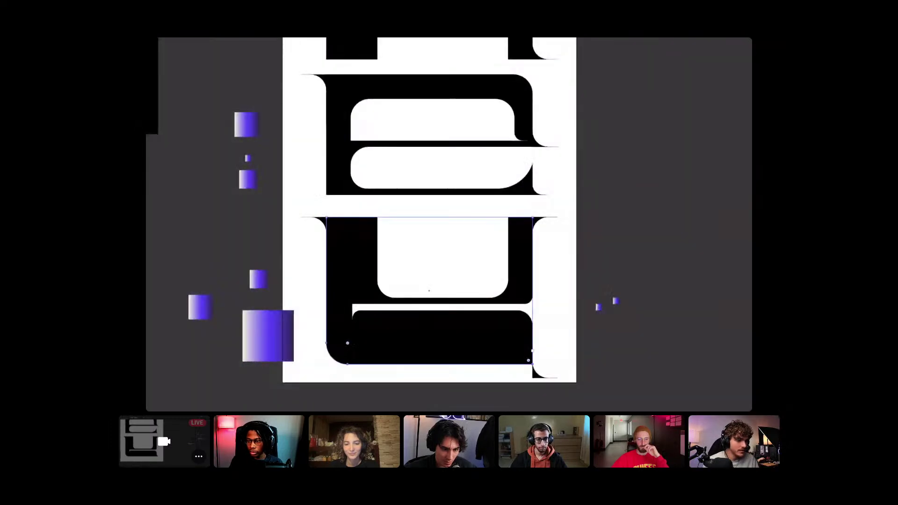
scroll(438, 220, "down", 3)
scroll(499, 362, "up", 3)
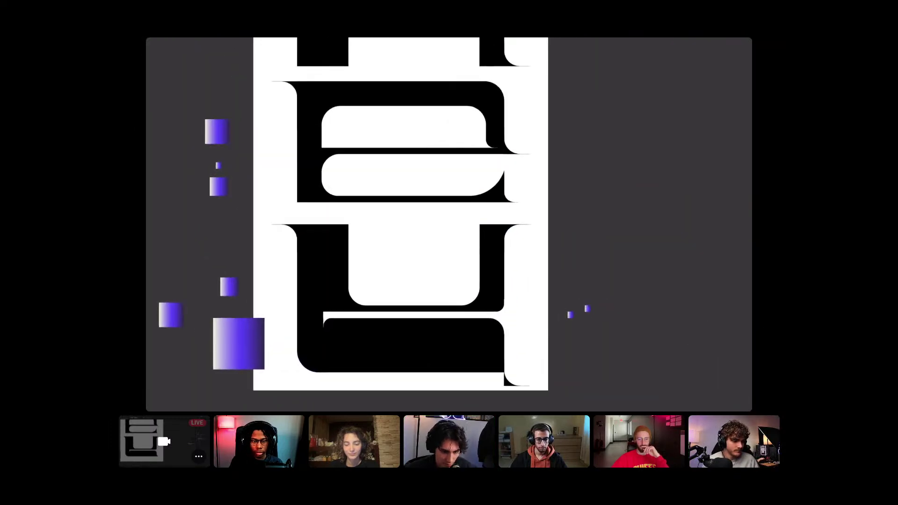
Move the large purple spacer square under the narrow white cutout in the bottom letter, with the artwork shown as outlines.
scroll(465, 369, "down", 3)
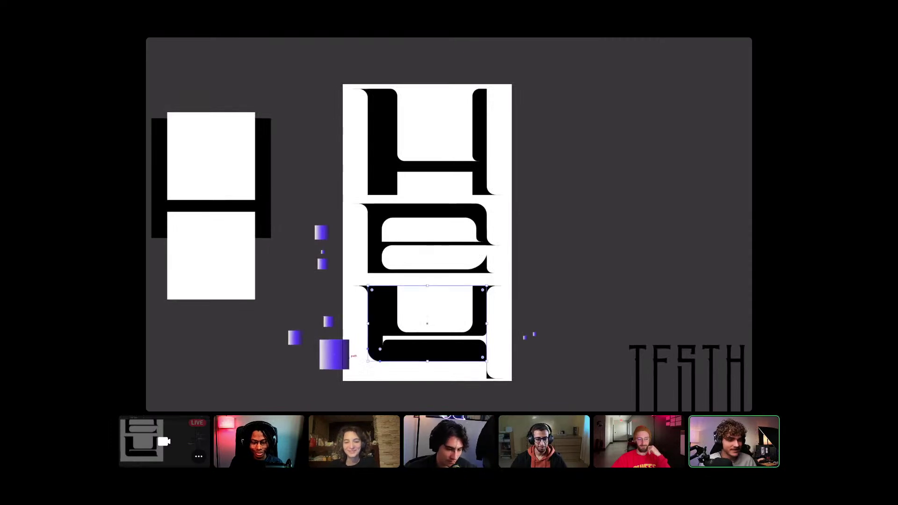
scroll(409, 397, "up", 3)
left_click_drag(237, 260, 493, 229)
key("ctrl+y")
scroll(487, 285, "up", 1)
scroll(492, 230, "right", 3)
scroll(440, 285, "right", 1)
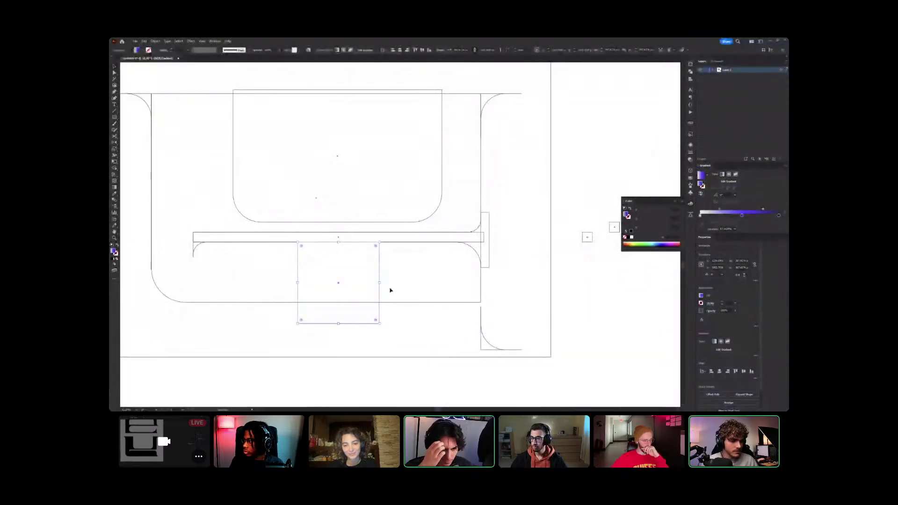
Extend the lower edge and rounded lower-left corner of the bottom letter's black shape down to the spacer square's lower edge.
key("f")
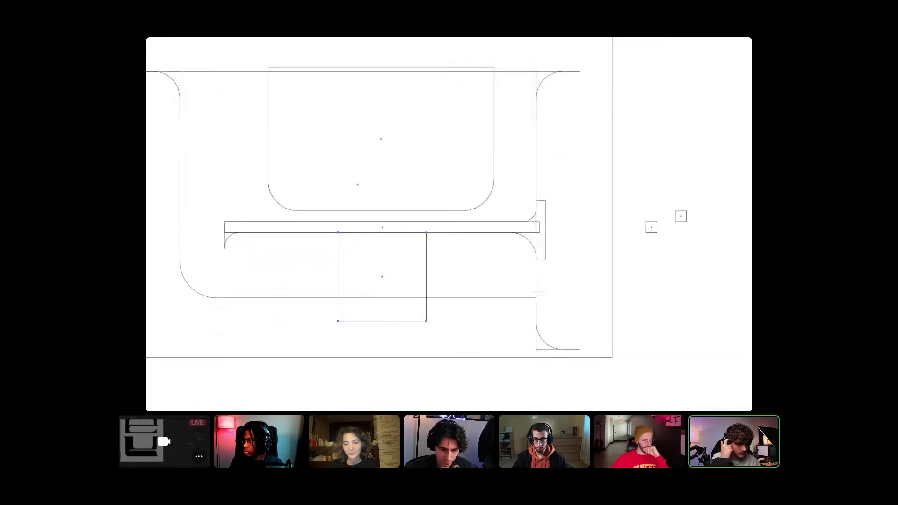
left_click(186, 283)
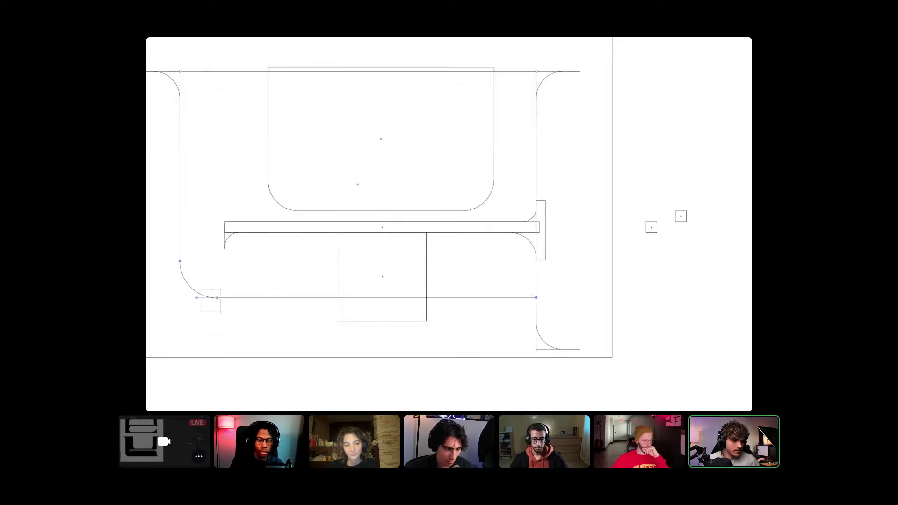
left_click_drag(217, 298, 216, 321)
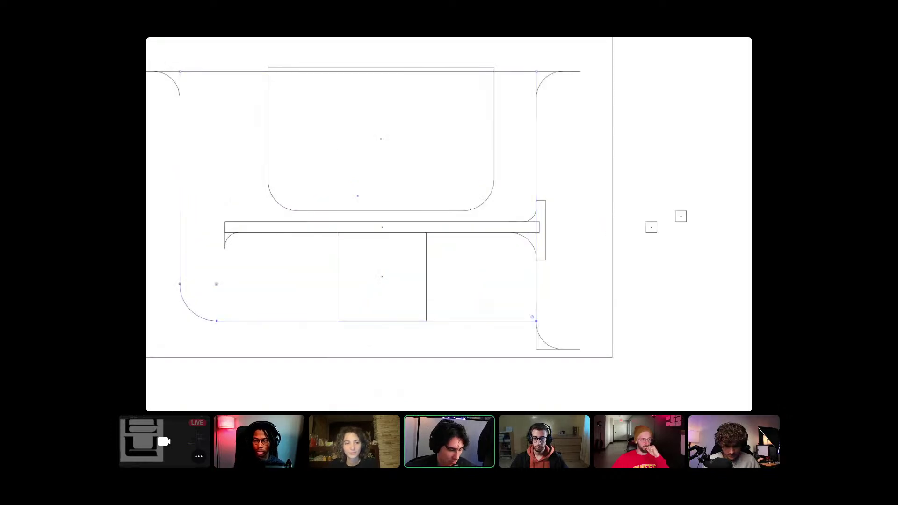
key("ctrl+shift+a")
Move the purple spacer square back off the artboard's left side and return the artwork to preview.
scroll(478, 320, "down", 1)
scroll(477, 321, "left", 2)
left_click_drag(474, 291, 211, 291)
scroll(211, 291, "right", 3)
key("ctrl+y")
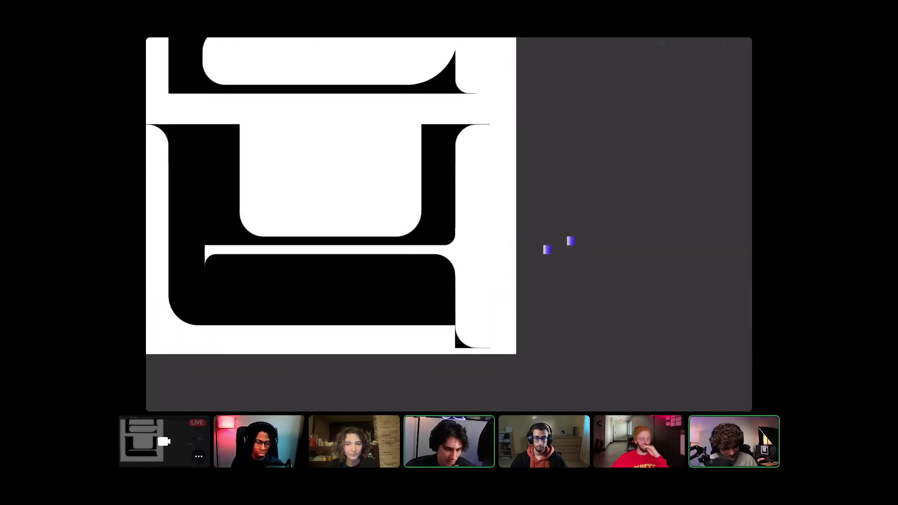
Move the curved serif at the bottom letter's lower-right corner straight up to align with the black shape's lower edge.
scroll(404, 368, "up", 5)
left_click_drag(528, 331, 528, 287)
scroll(528, 287, "down", 5)
scroll(528, 288, "up", 5)
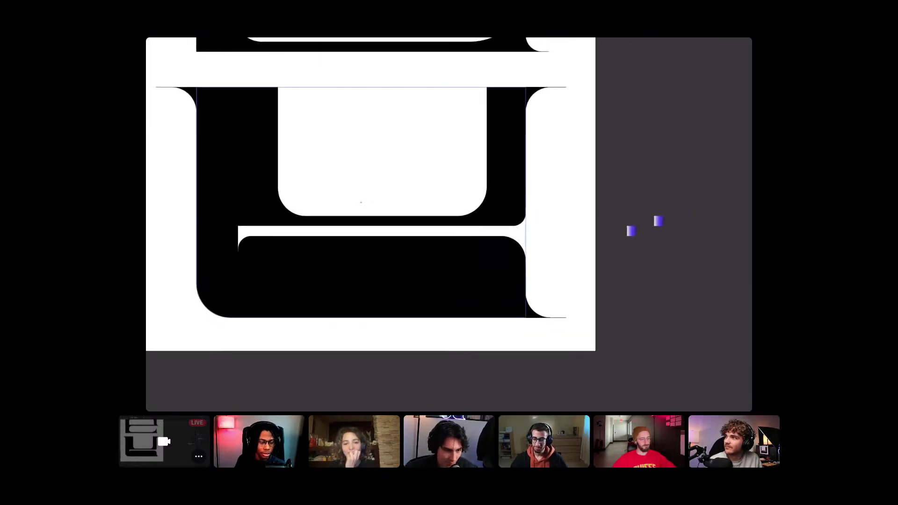
Show the artwork as outlines and move a small purple spacer square up toward the bottom letter's upper-right corner.
scroll(369, 208, "up", 3)
scroll(377, 225, "down", 6)
scroll(437, 240, "right", 1)
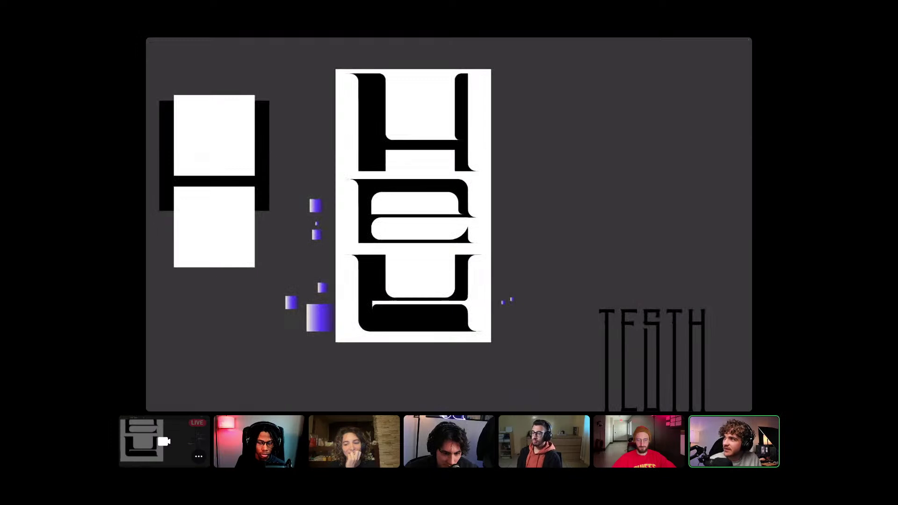
scroll(456, 274, "up", 4)
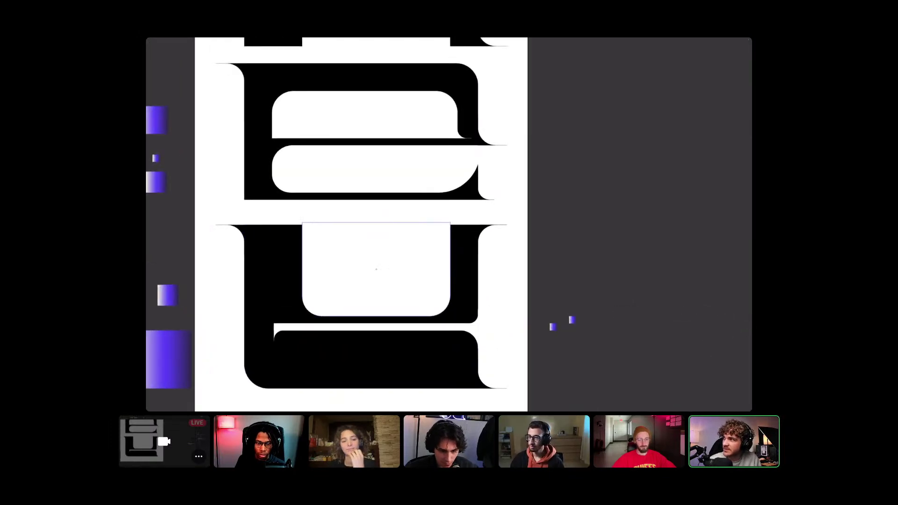
scroll(487, 273, "down", 2)
scroll(498, 296, "down", 3)
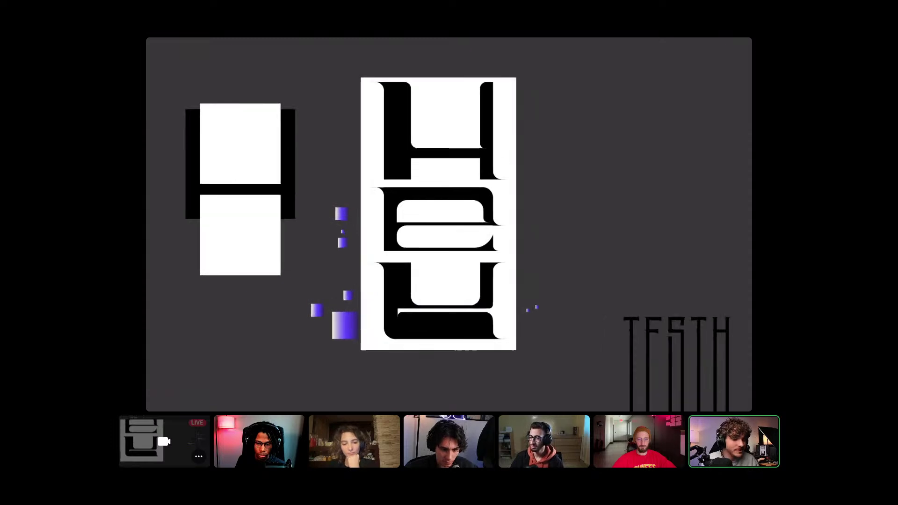
scroll(512, 297, "up", 4)
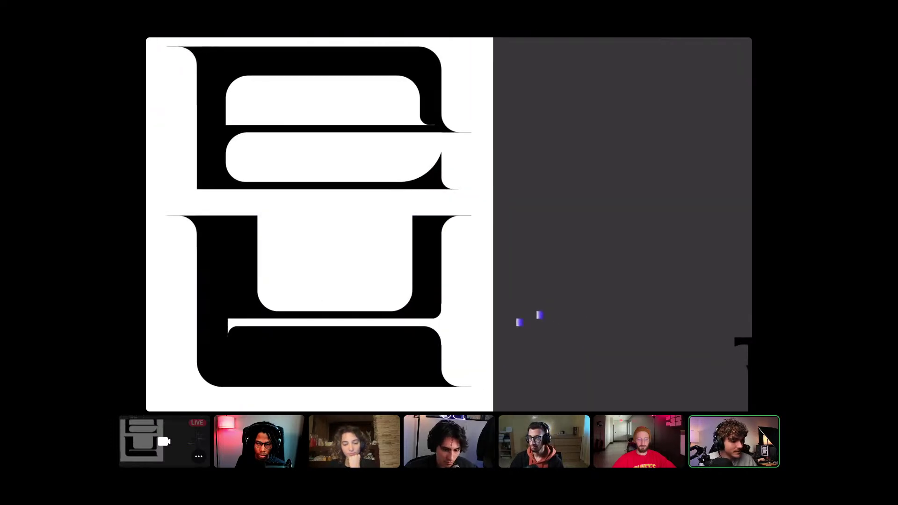
key("ctrl+y")
left_click_drag(523, 322, 499, 258)
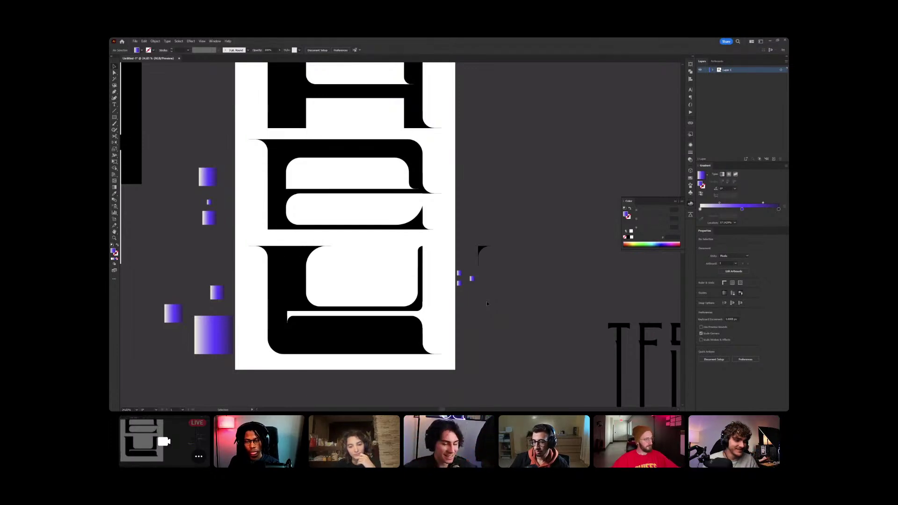
Try to move and reflect the narrow white cutout in the bottom letter, undoing each attempt and deselecting it.
key("f")
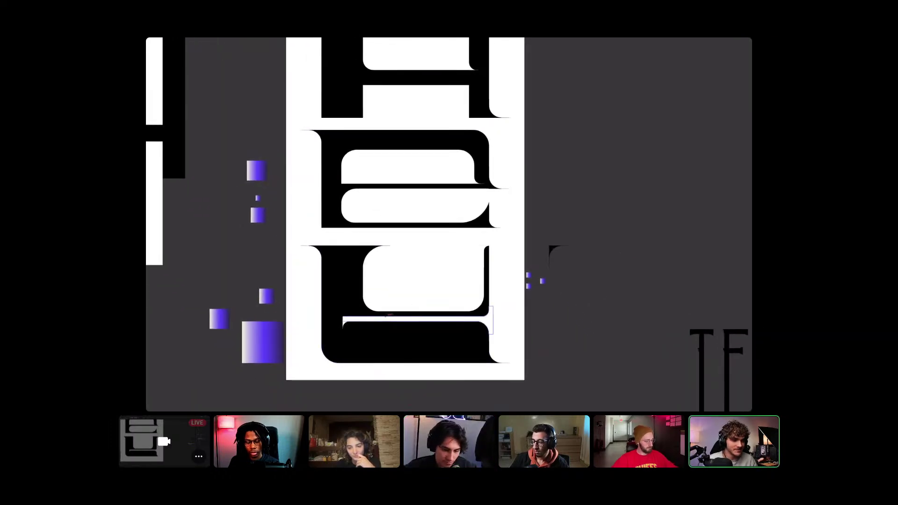
left_click(388, 316)
left_click_drag(388, 315, 316, 315)
key("ctrl+z")
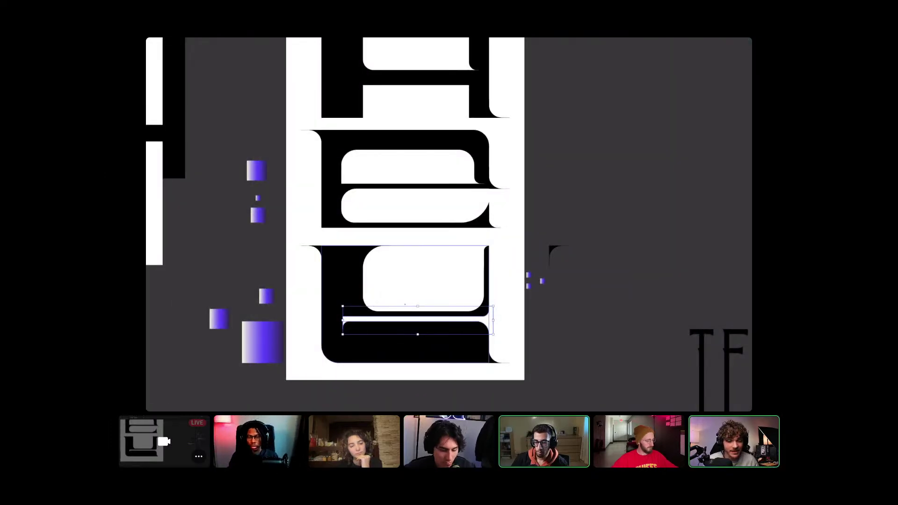
left_click_drag(348, 323, 401, 333)
key("super+z")
left_click_drag(490, 280, 345, 328)
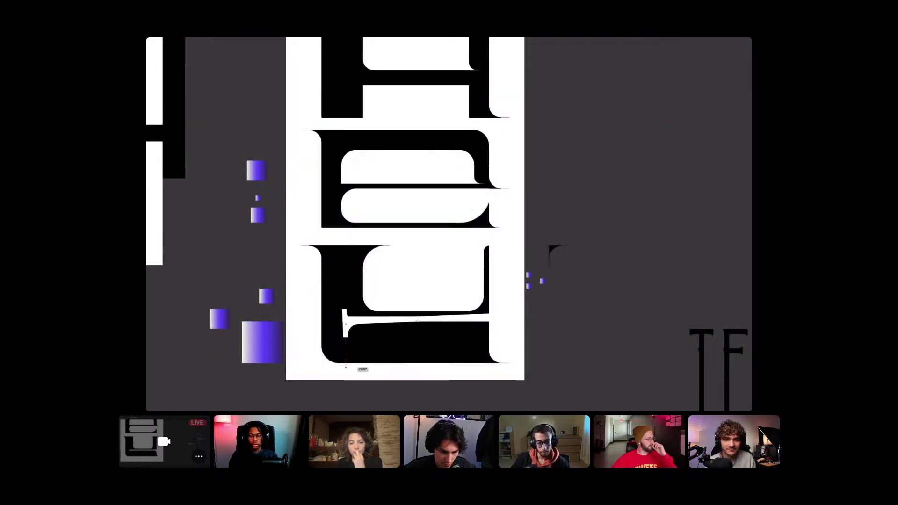
key("super+z")
key("super+shift+a")
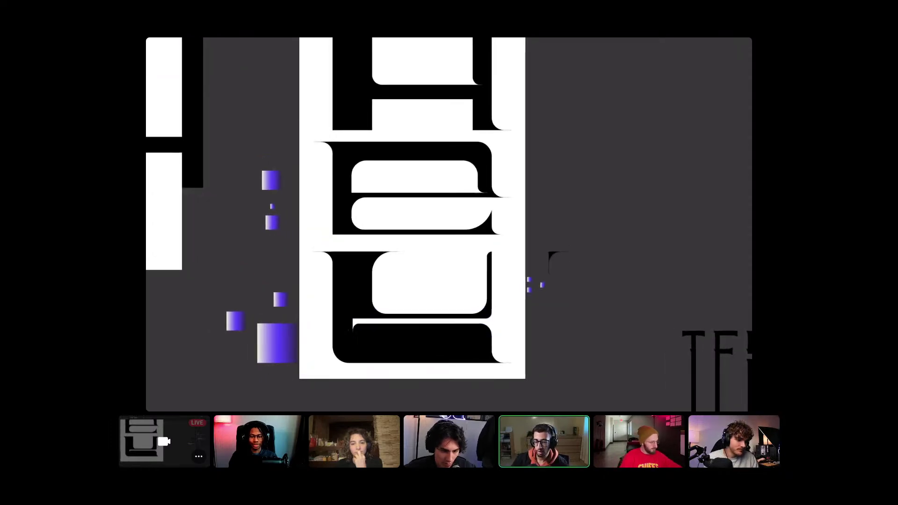
left_click_drag(412, 234, 395, 257)
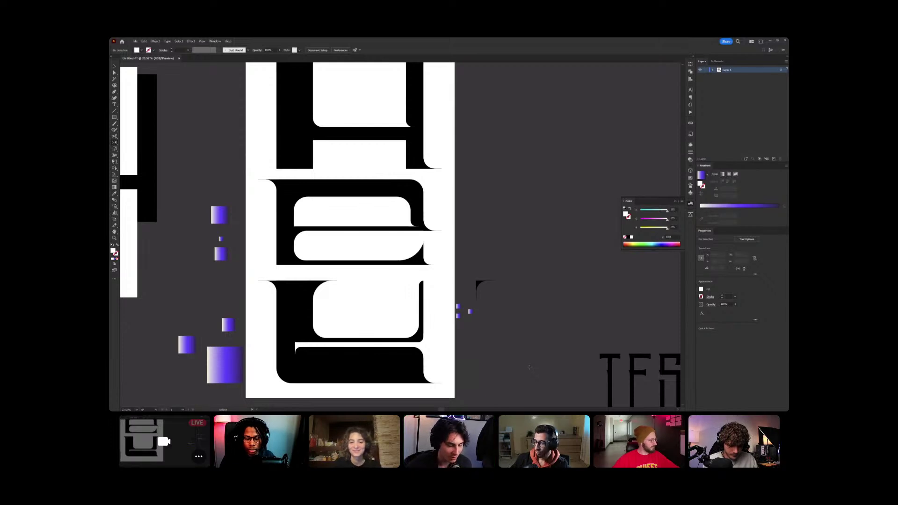
key("f")
key("f")
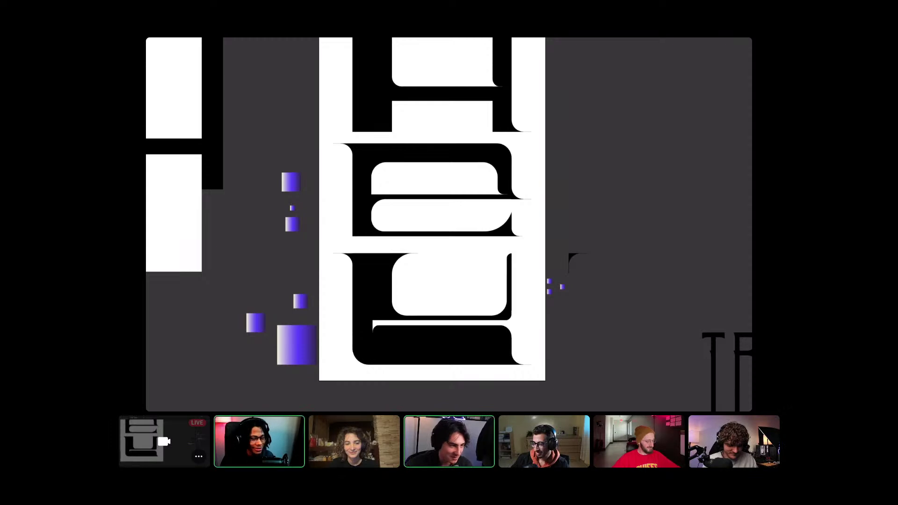
key("f")
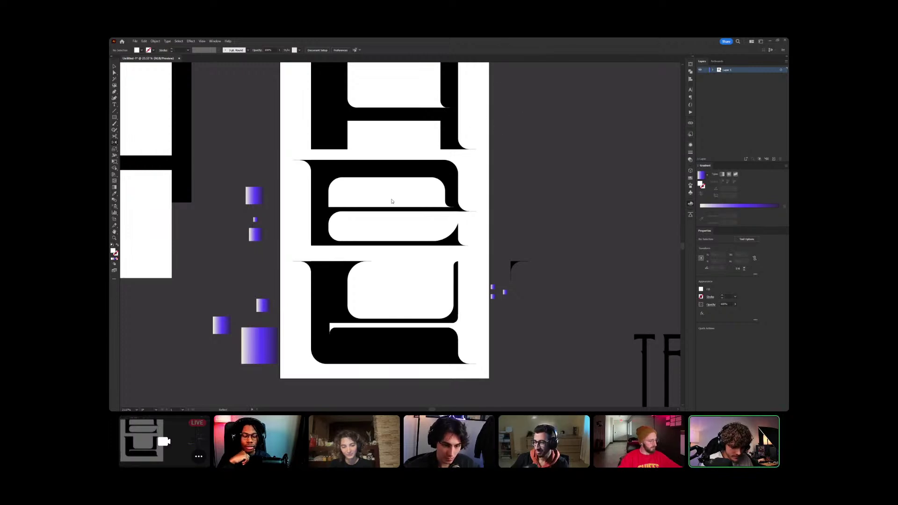
key("f")
key("f")
key("ctrl+minus")
scroll(525, 261, "right", 3)
scroll(449, 224, "down", 2)
scroll(449, 224, "up", 3)
scroll(449, 224, "left", 3)
scroll(449, 225, "down", 1)
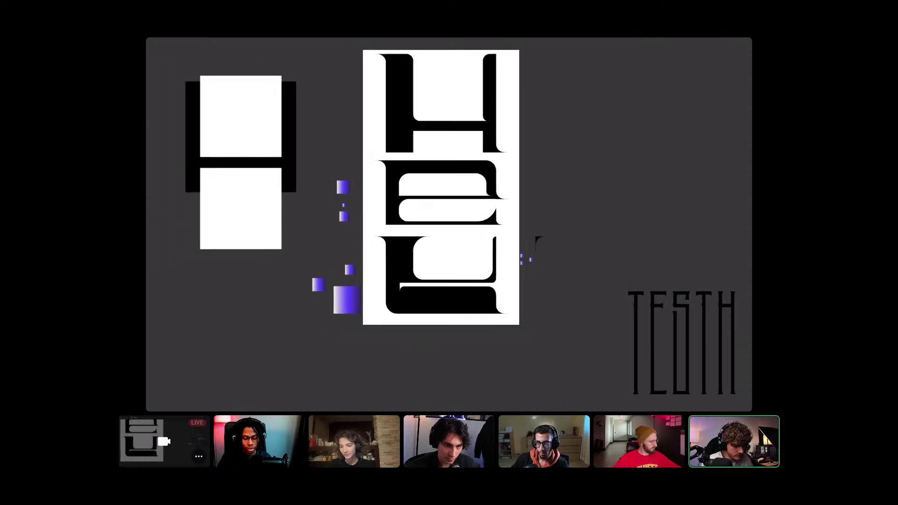
Extend the artboard's upper edge slightly upward to widen the margin above the top letter.
scroll(449, 225, "up", 2)
scroll(449, 225, "right", 1)
key("shift+o")
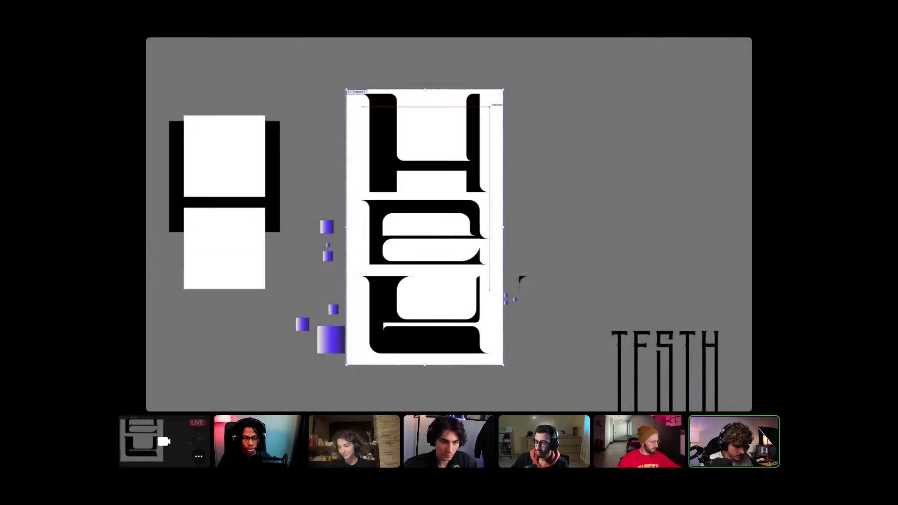
left_click_drag(425, 89, 424, 81)
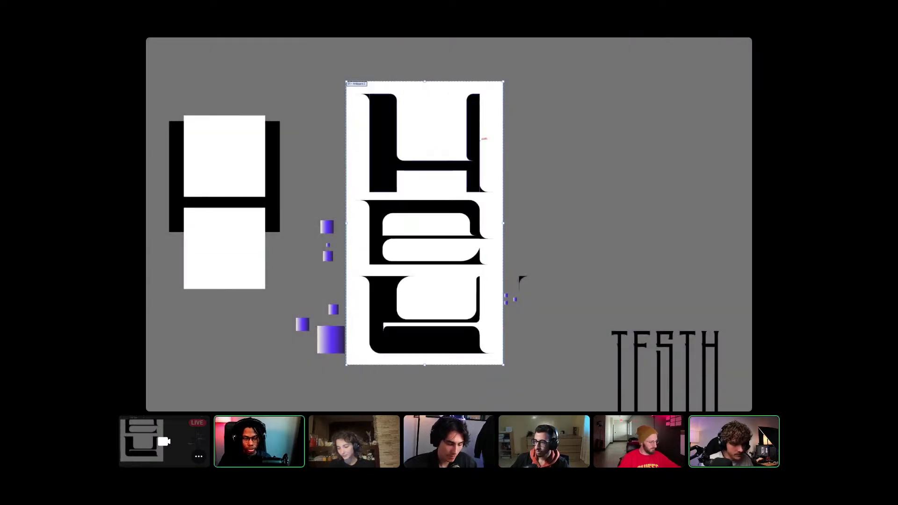
key("Escape")
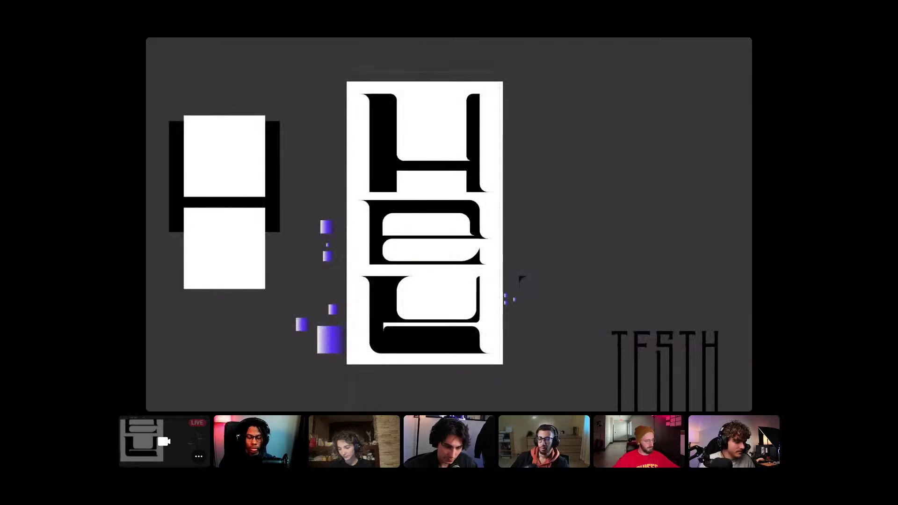
Center the grouped lettering vertically on the artboard and deselect it.
key("ctrl+a")
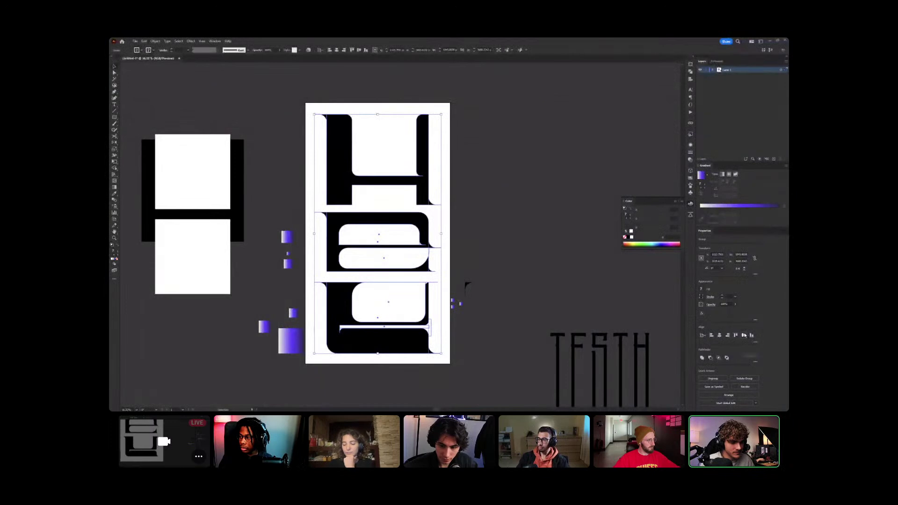
key("ctrl+shift+a")
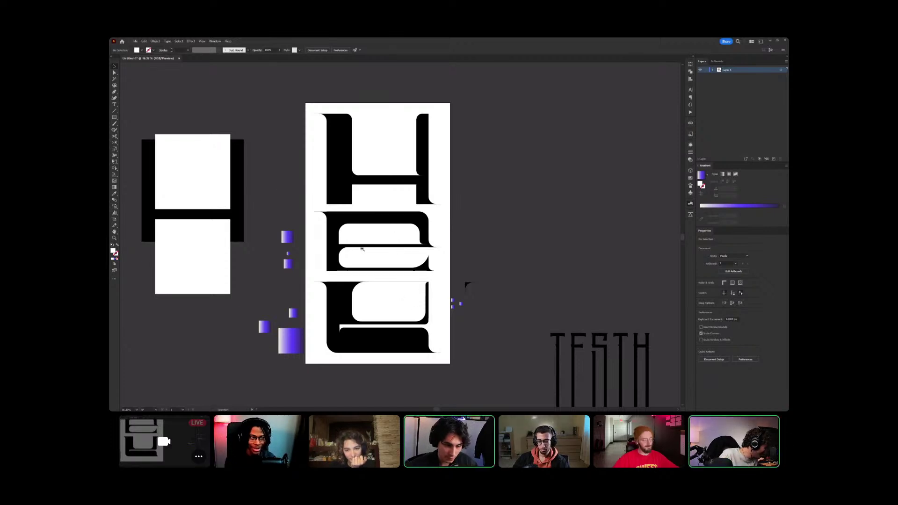
key("f")
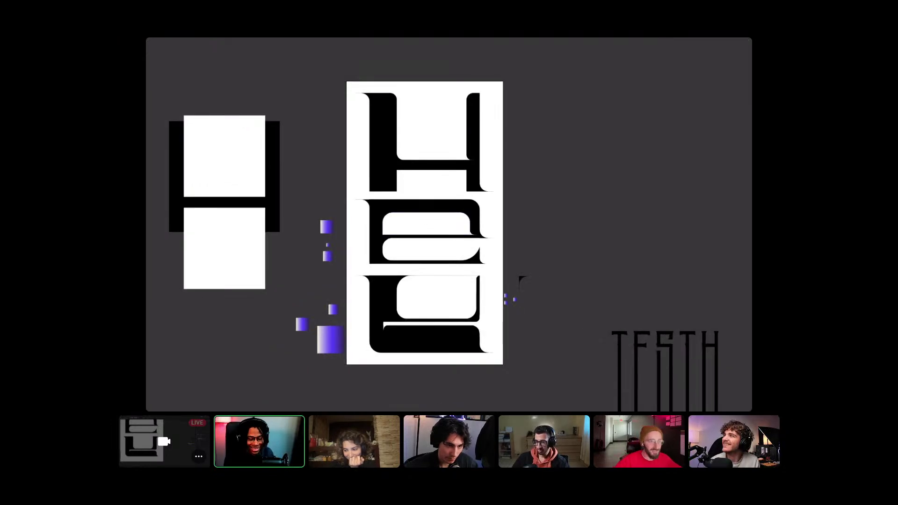
left_click(425, 229)
key("a")
key("v")
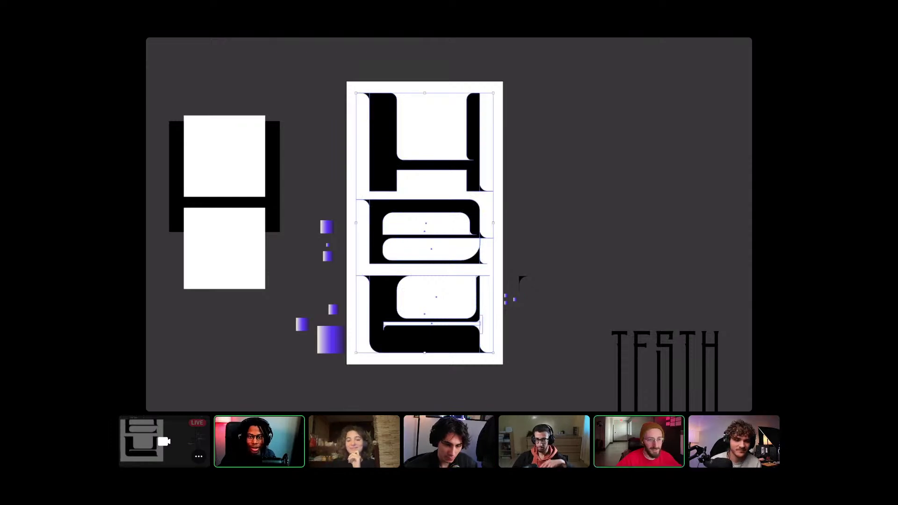
scroll(449, 225, "right", 2)
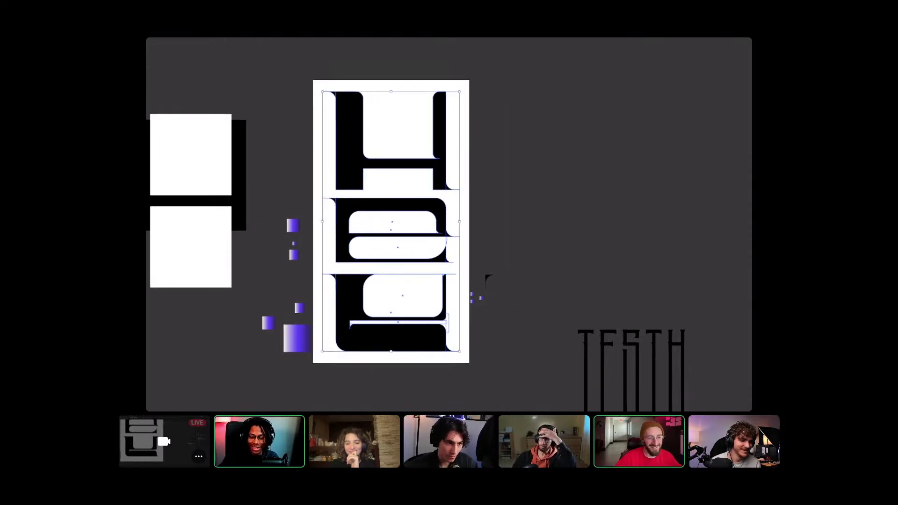
key("f")
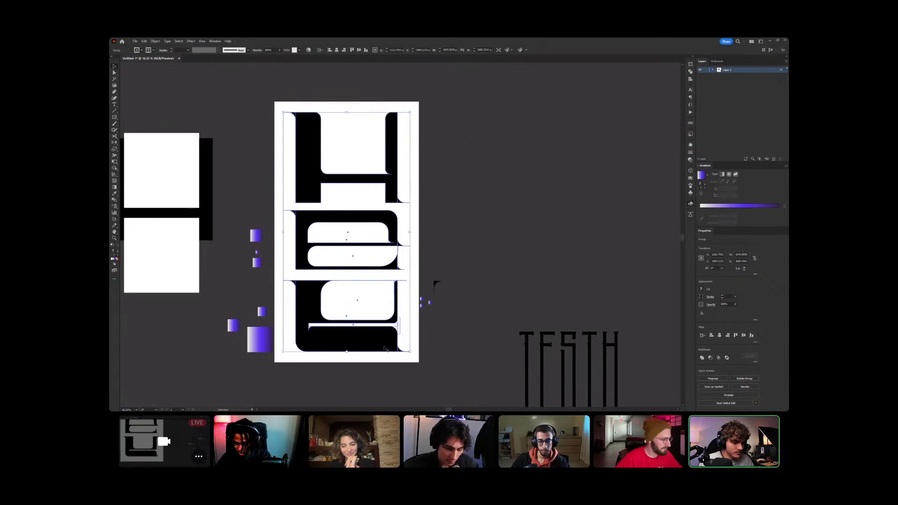
key("f")
left_click(487, 276)
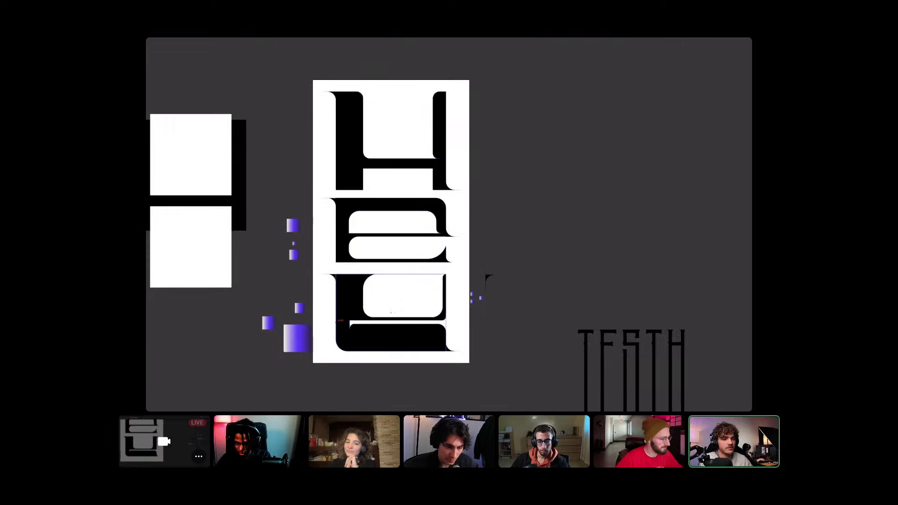
key("f")
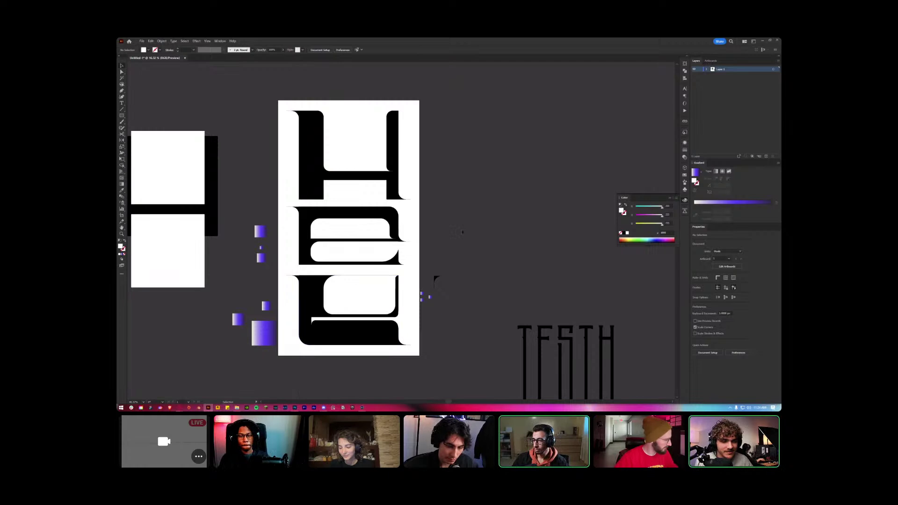
Switch to Photoshop and add a new blank layer above the slanted lettering layer.
left_click(323, 408)
left_click(322, 408)
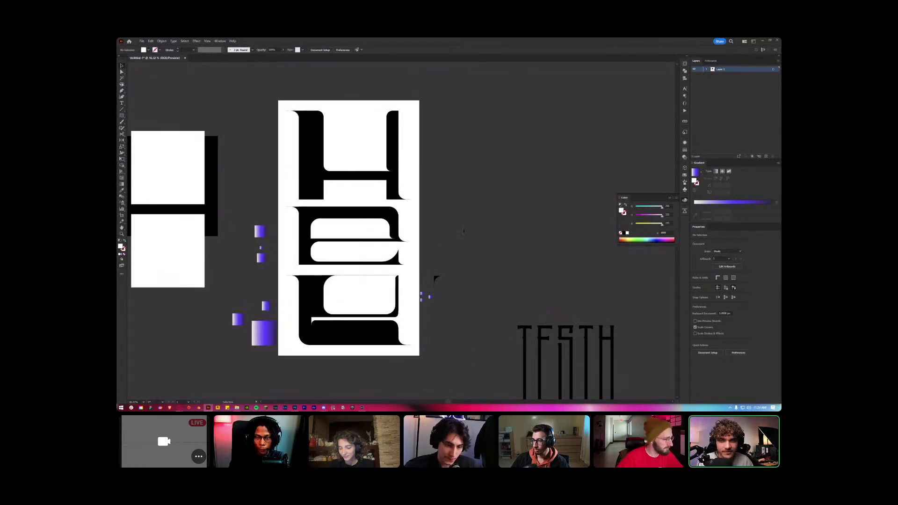
left_click_drag(459, 231, 500, 218)
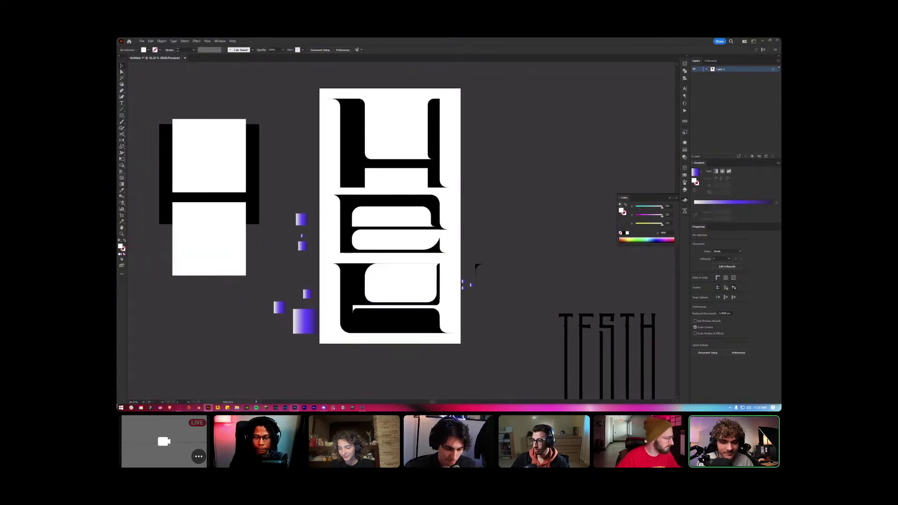
key("alt+Tab")
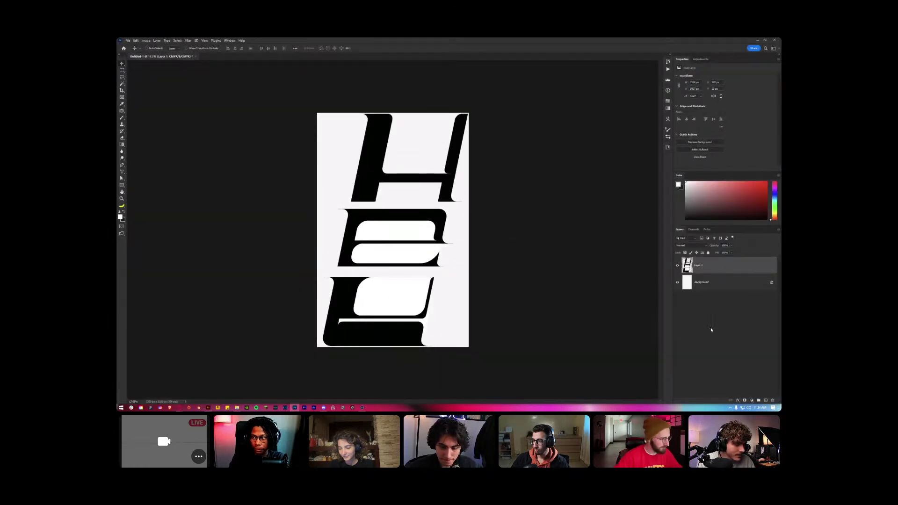
left_click(766, 400)
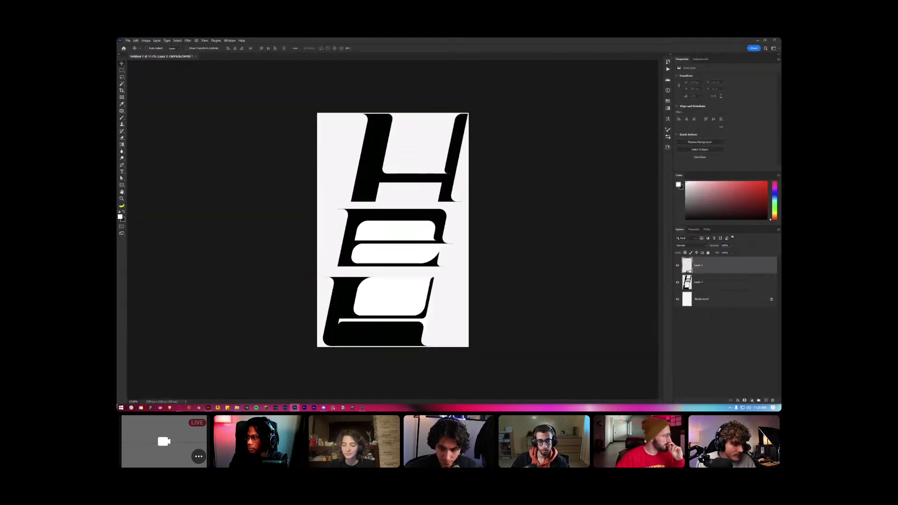
Try painting a textured brush over the lettering on the clipped layer, and replace that layer with a fresh blank one.
key("b")
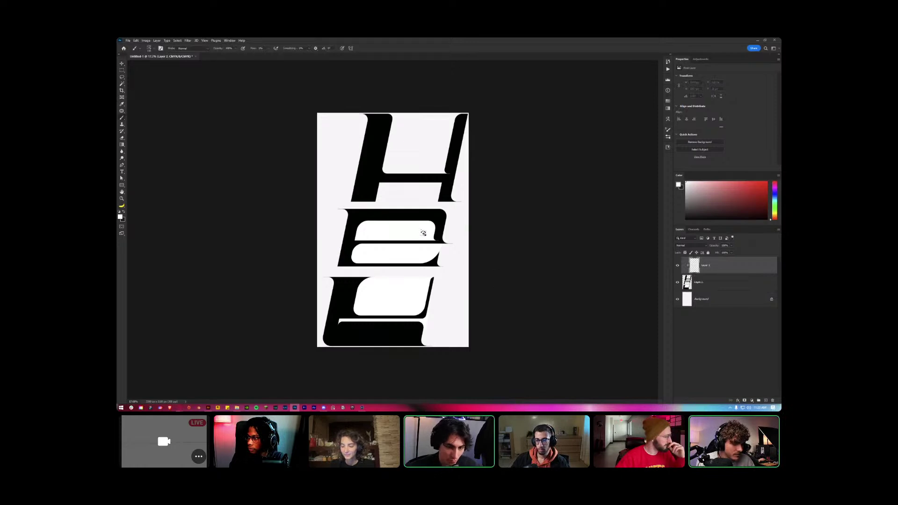
left_click_drag(360, 216, 458, 216)
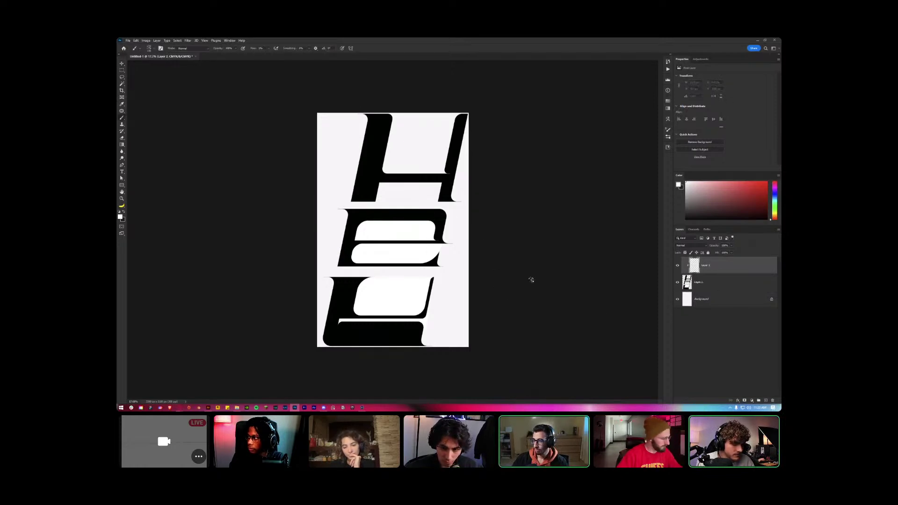
right_click(407, 227)
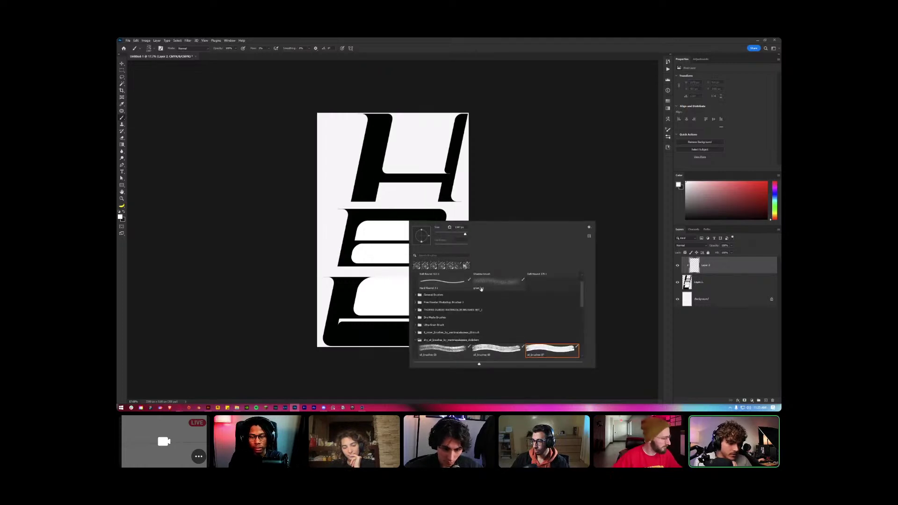
scroll(476, 293, "down", 1)
left_click(374, 213)
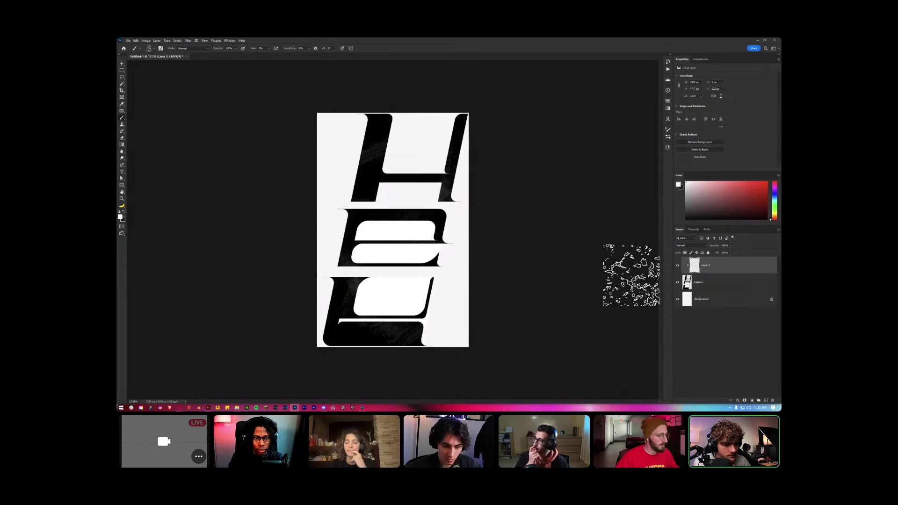
left_click(773, 400)
left_click(766, 400)
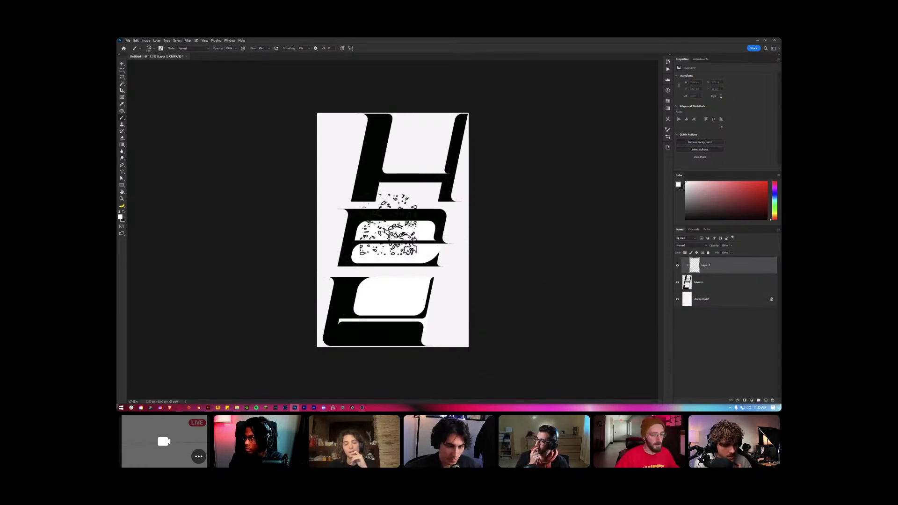
Set up a large Soft Round brush with a purple foreground colour, undoing a test stroke.
right_click(381, 220)
scroll(424, 283, "up", 3)
left_click(421, 284)
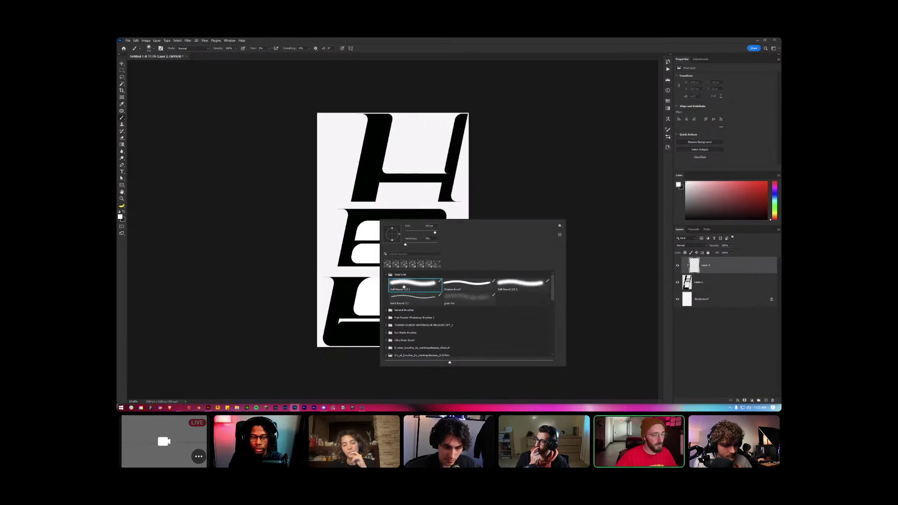
left_click(337, 184)
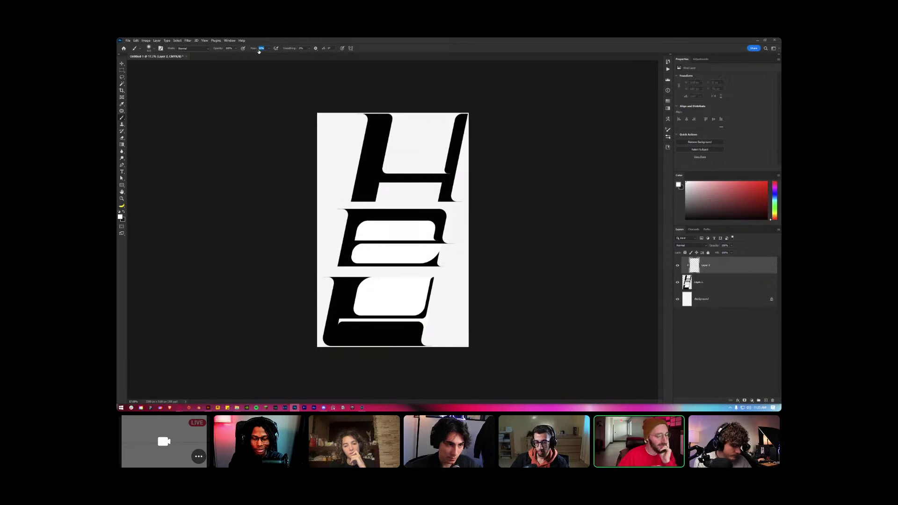
right_click(361, 198)
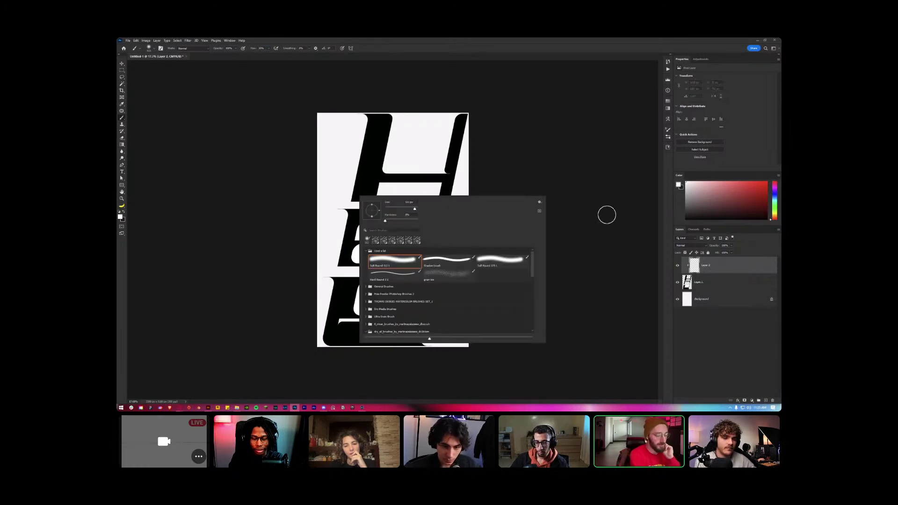
left_click(579, 185)
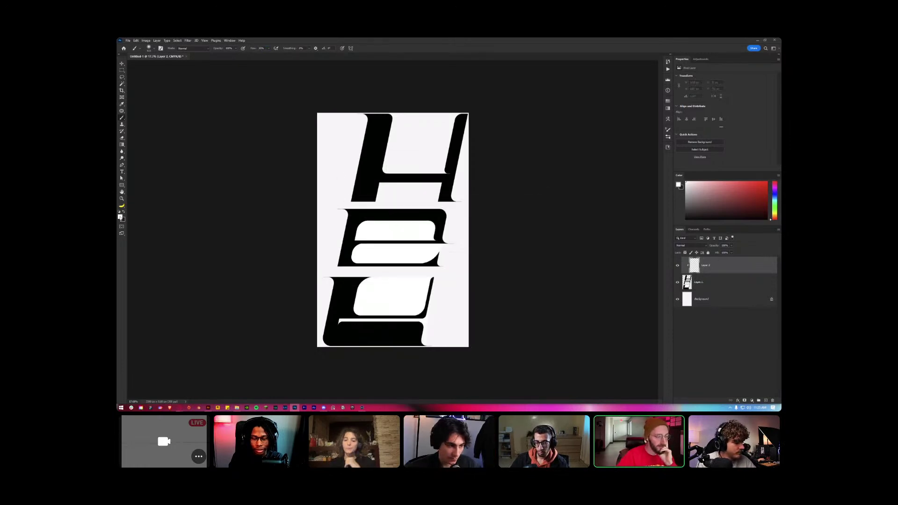
left_click(754, 181)
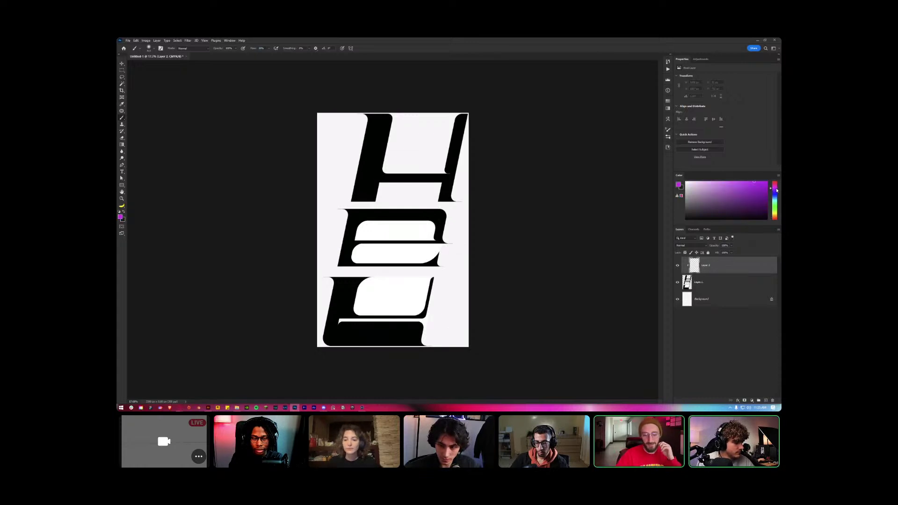
right_click(391, 237, "alt")
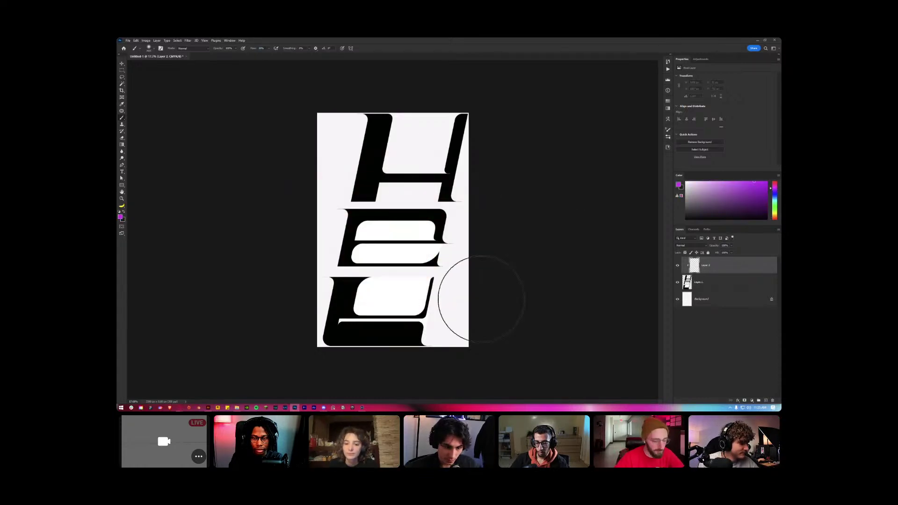
mouse_move(466, 380)
left_mouse_down()
mouse_move(459, 373)
mouse_move(481, 327)
mouse_move(445, 293)
mouse_move(585, 309)
left_mouse_up()
key("ctrl+z")
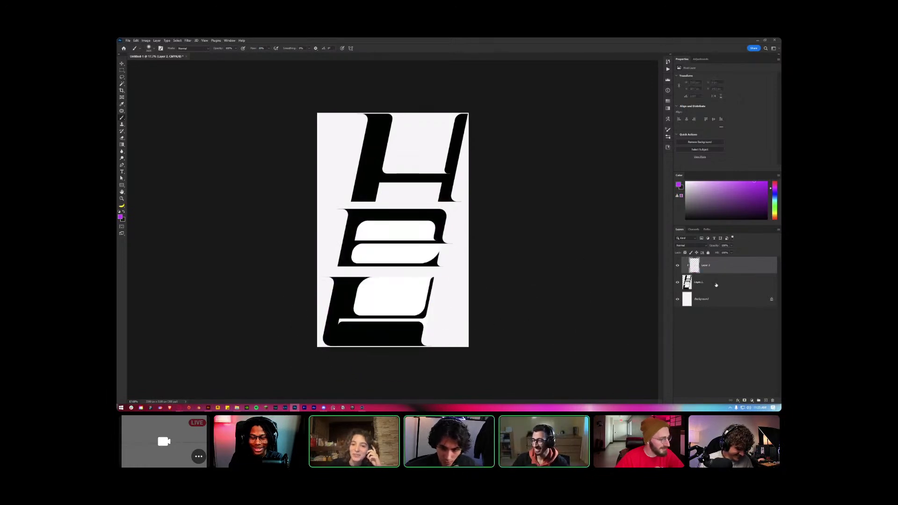
Mask the lettering layer from a Magic Wand selection of the background area, inverting the mask to keep the black letters.
mouse_move(391, 260)
left_mouse_down()
mouse_move(433, 278)
mouse_move(510, 280)
left_mouse_up()
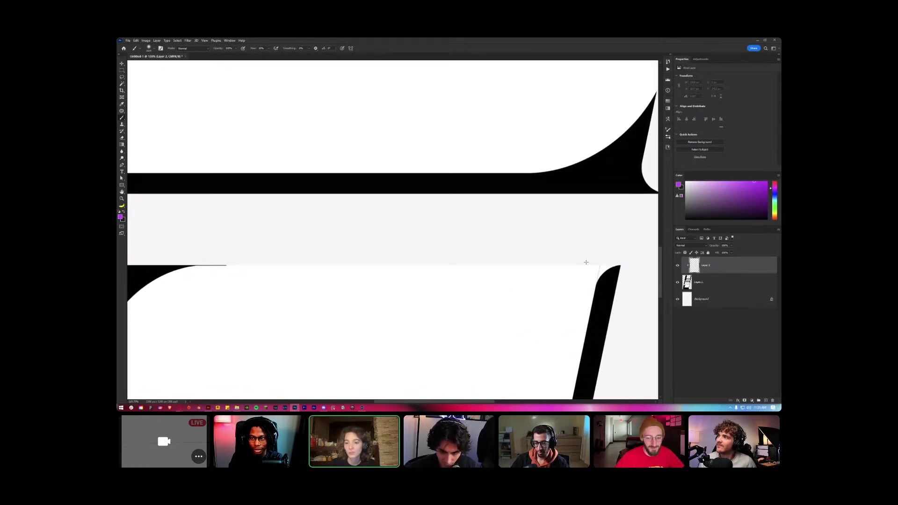
scroll(586, 262, "down", 5)
left_click_drag(575, 262, 462, 265)
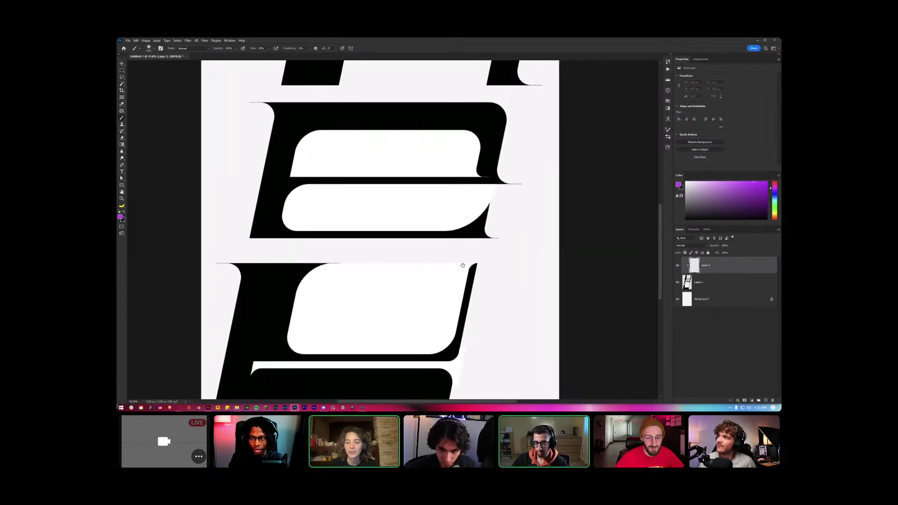
left_click(716, 285)
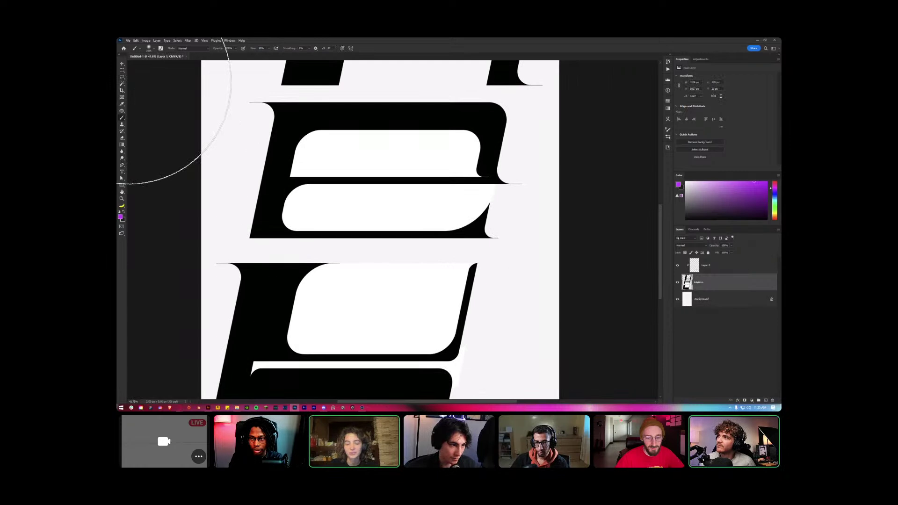
key("w")
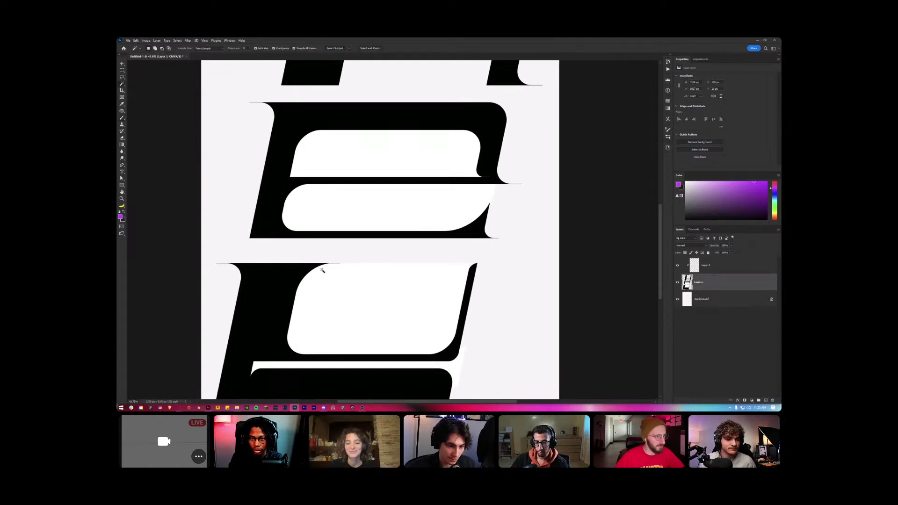
left_click(361, 295)
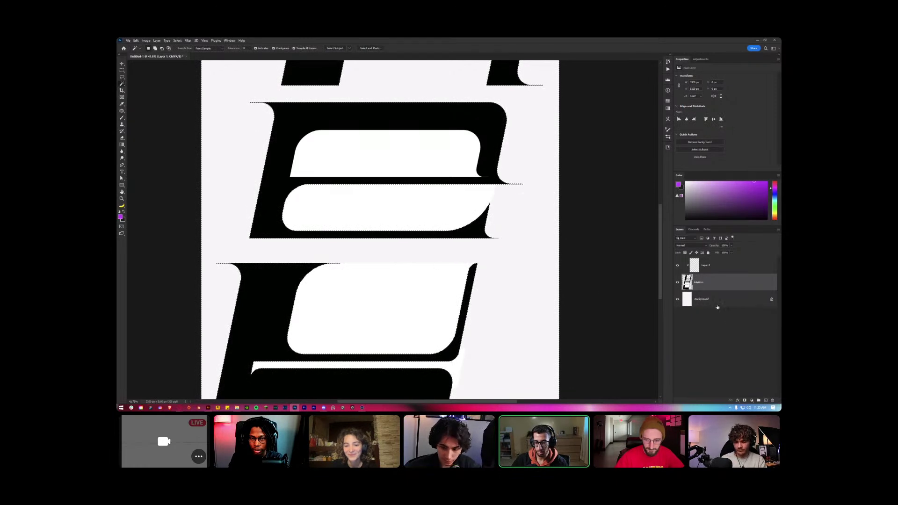
left_click(737, 401)
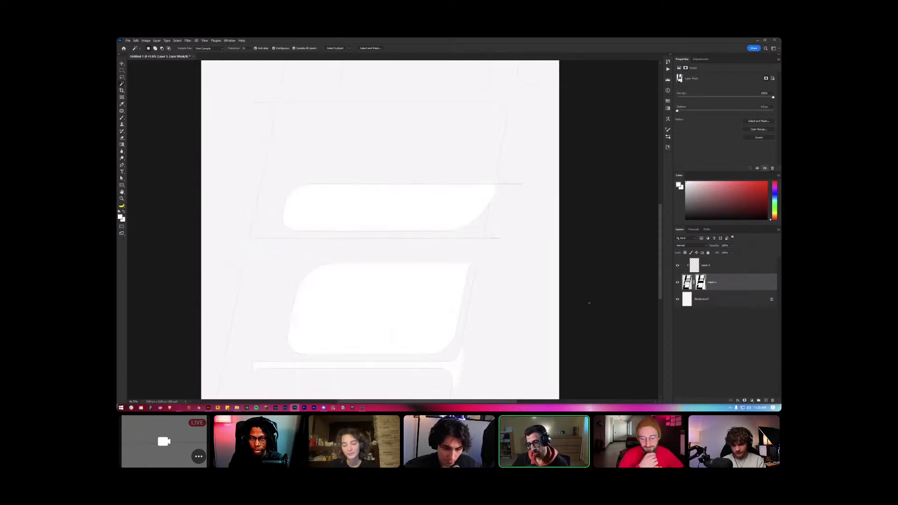
scroll(515, 301, "down", 5)
scroll(430, 254, "up", 2)
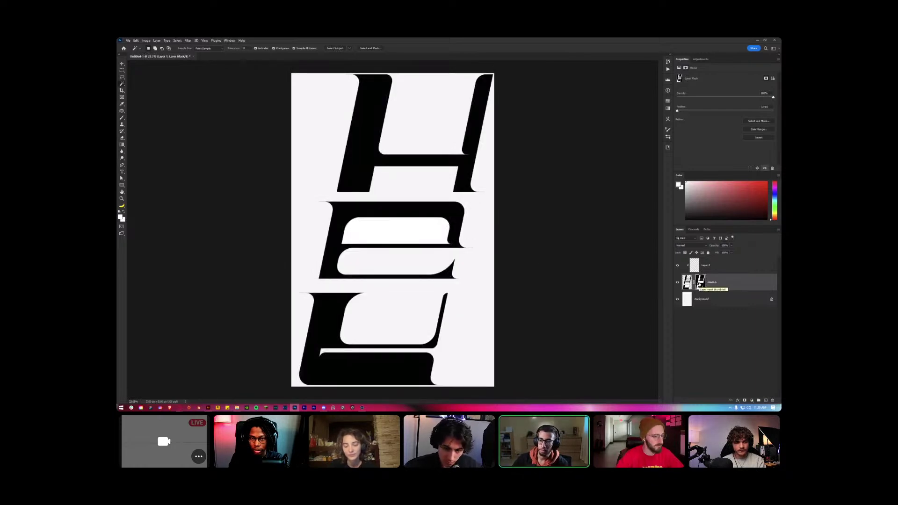
Select the middle letter's upper cutout with the Magic Wand and fill it with black in the lettering layer's mask.
left_click(695, 282, "alt")
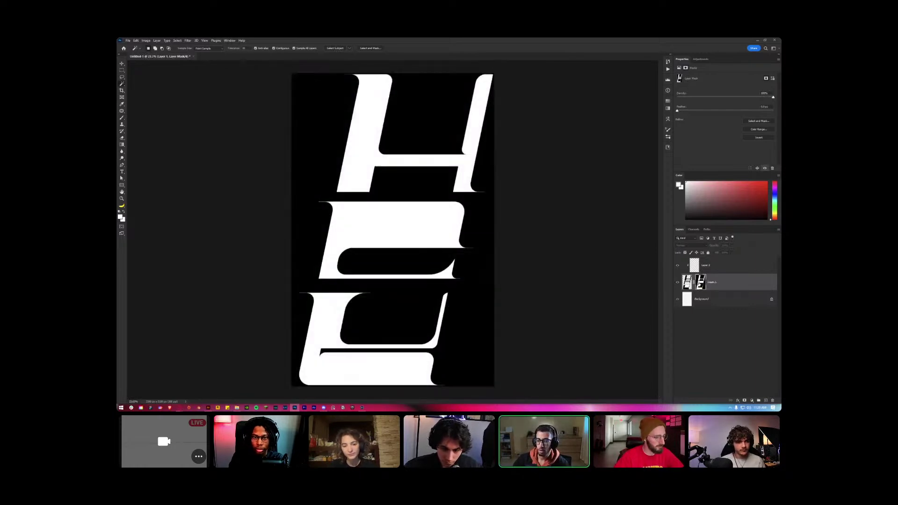
left_click(700, 284, "alt")
left_click(701, 283, "alt")
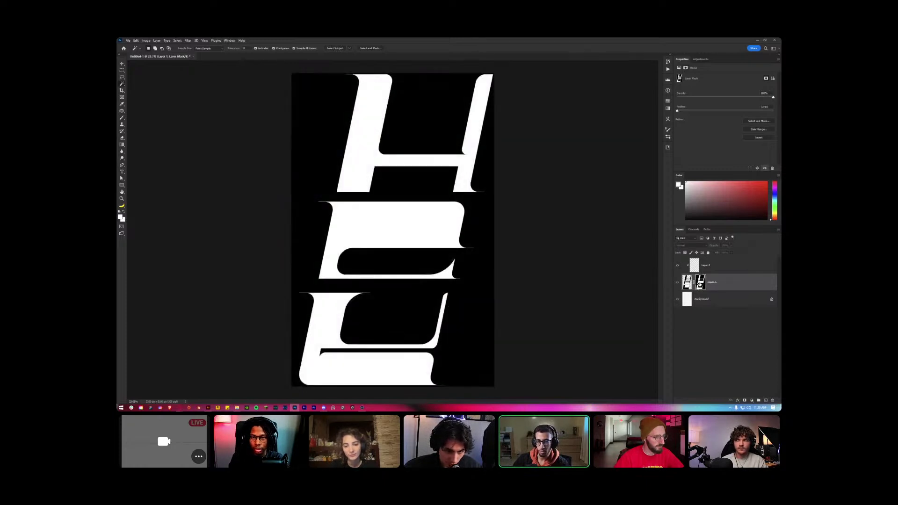
left_click(700, 283, "alt")
left_click(687, 282)
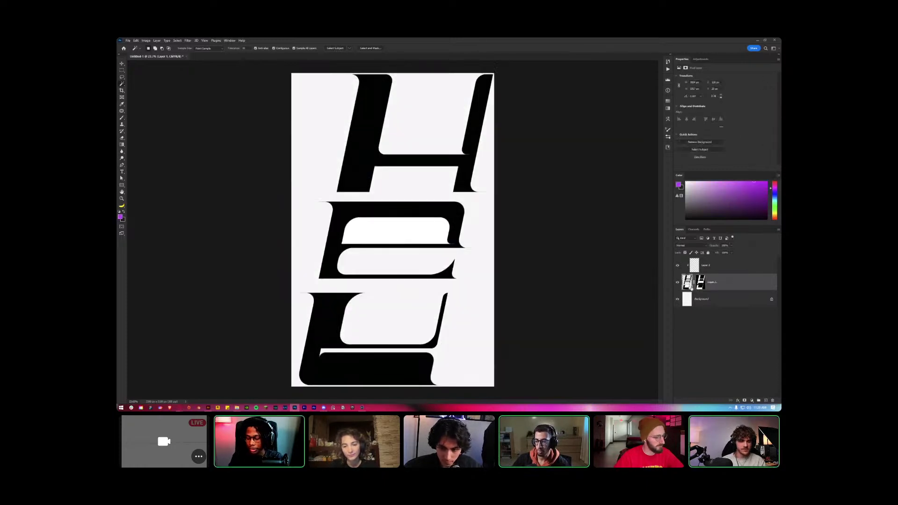
left_click(433, 232)
left_click(700, 282)
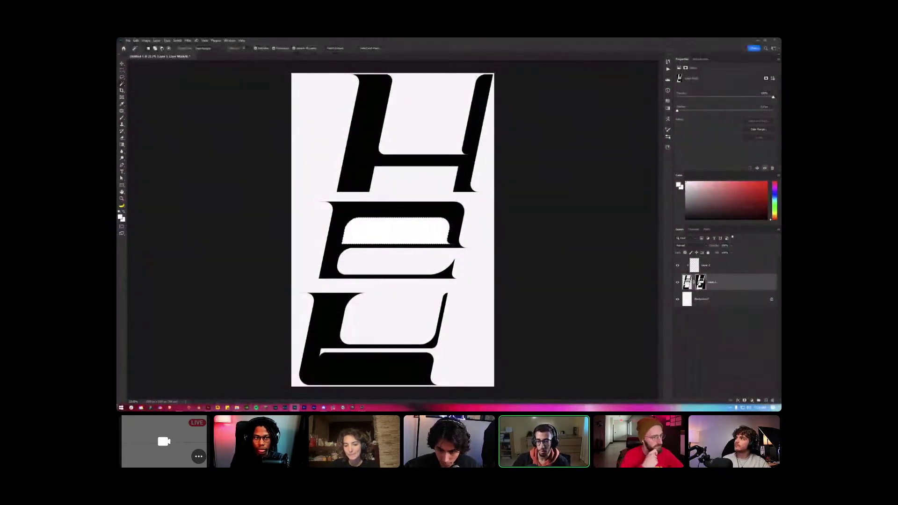
left_click(700, 282, "alt")
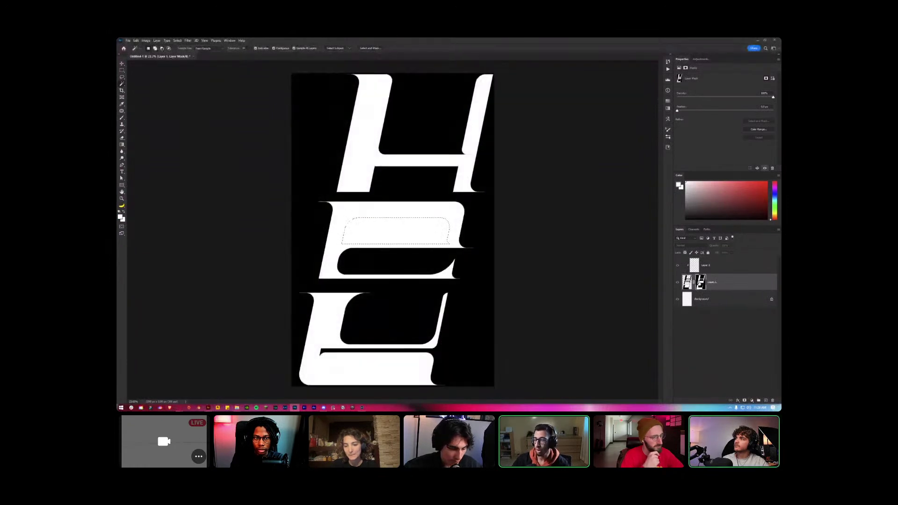
key("alt+BackSpace")
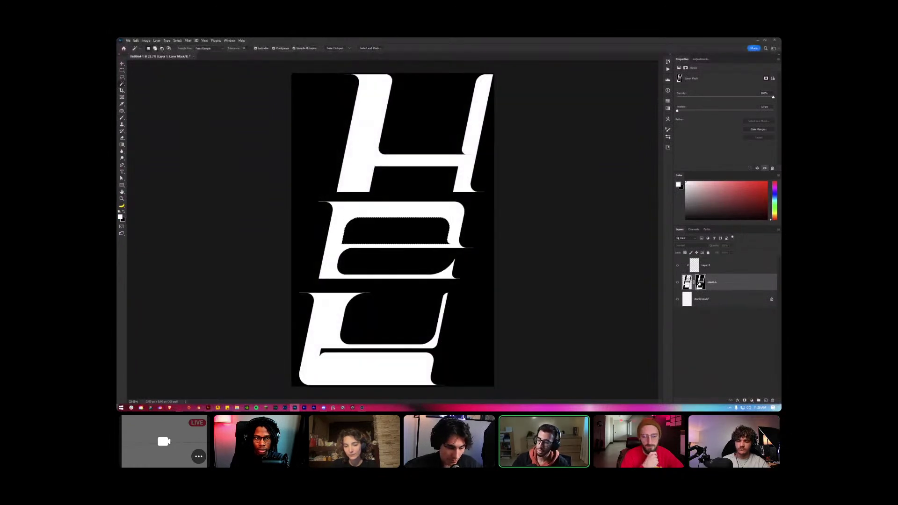
mouse_move(469, 245)
left_mouse_down()
mouse_move(515, 246)
mouse_move(495, 241)
mouse_move(467, 250)
left_mouse_up()
Clear the selection, turn off the red mask overlay, and make the lettering layer's image active instead of its mask.
left_click(687, 282)
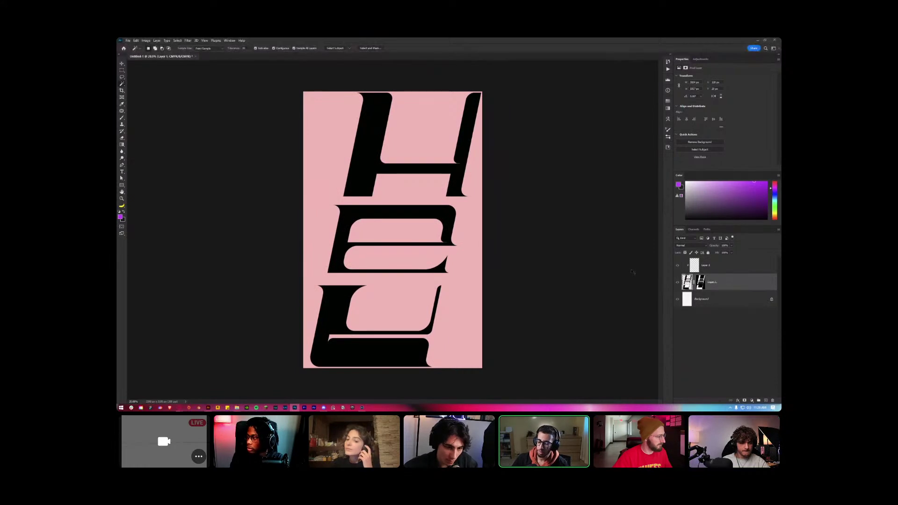
left_click(700, 283)
left_click(701, 283, "ctrl")
key("ctrl+d")
key("backslash")
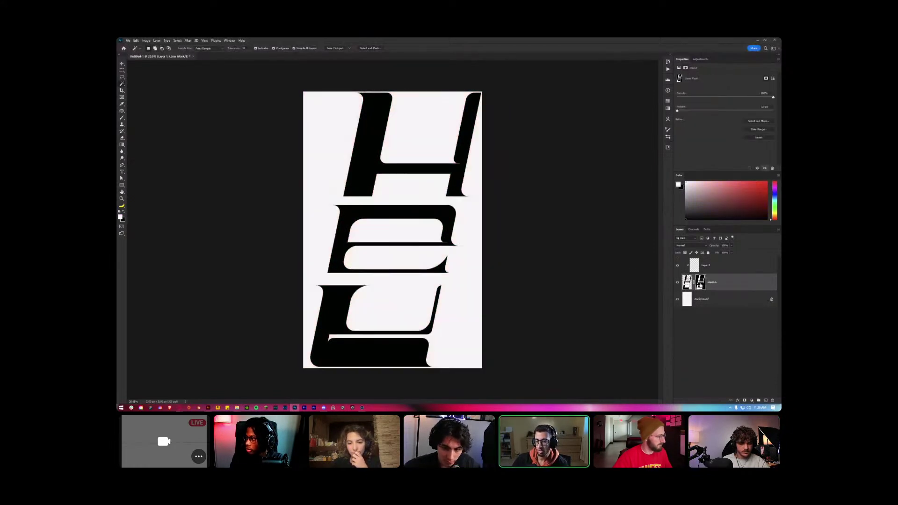
left_click(687, 283)
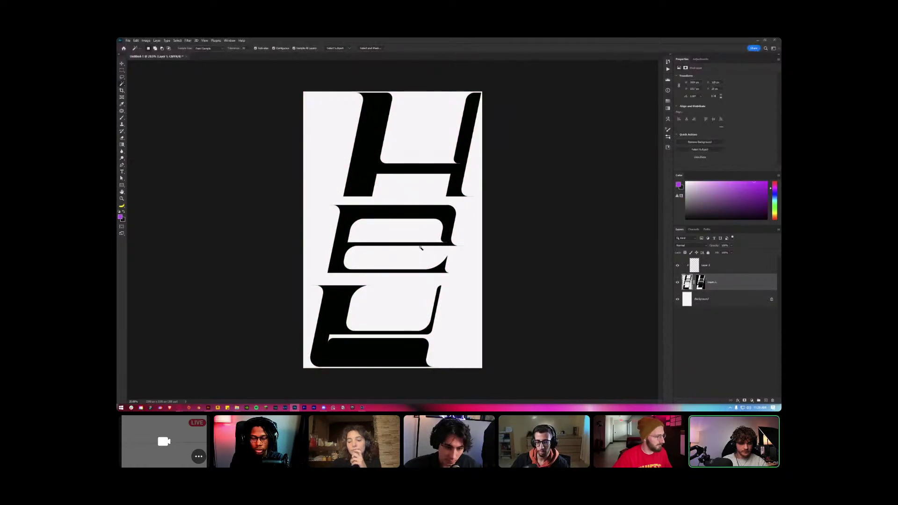
key("ctrl+0")
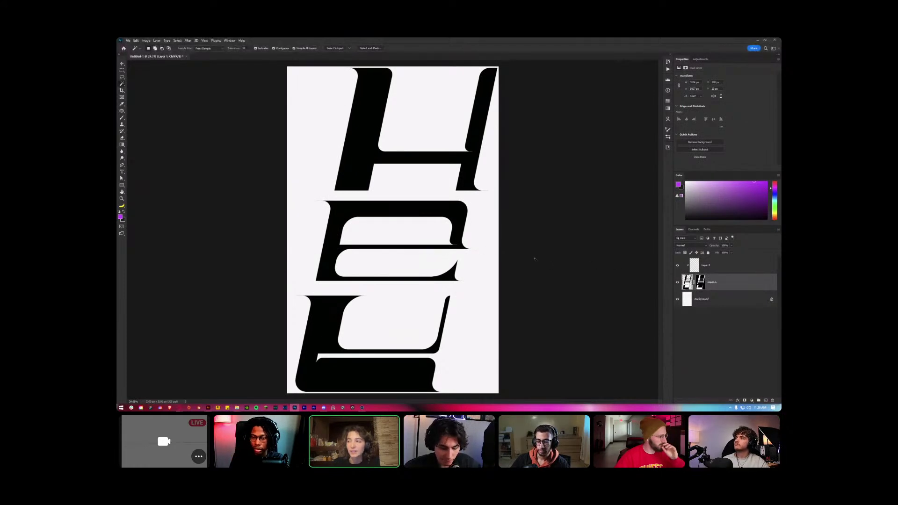
left_click(122, 70)
left_click_drag(287, 196, 446, 280)
key("ctrl+z")
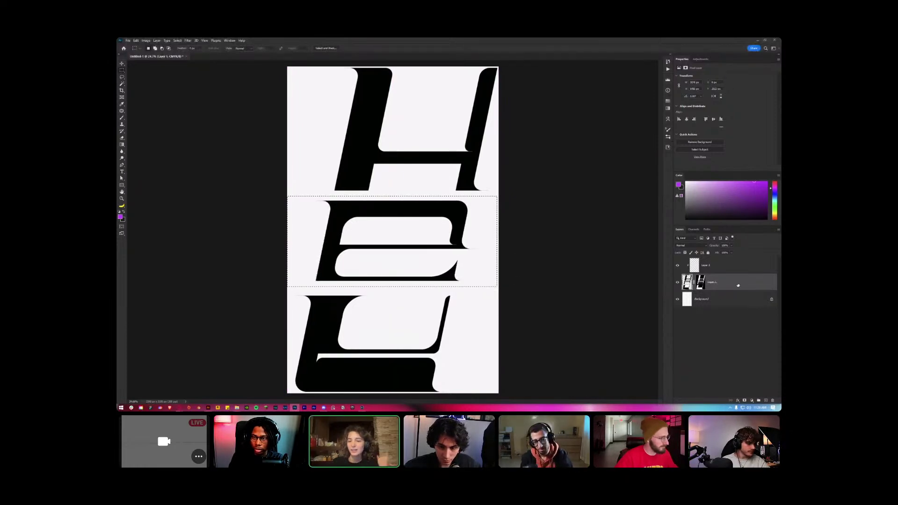
key("ctrl+d")
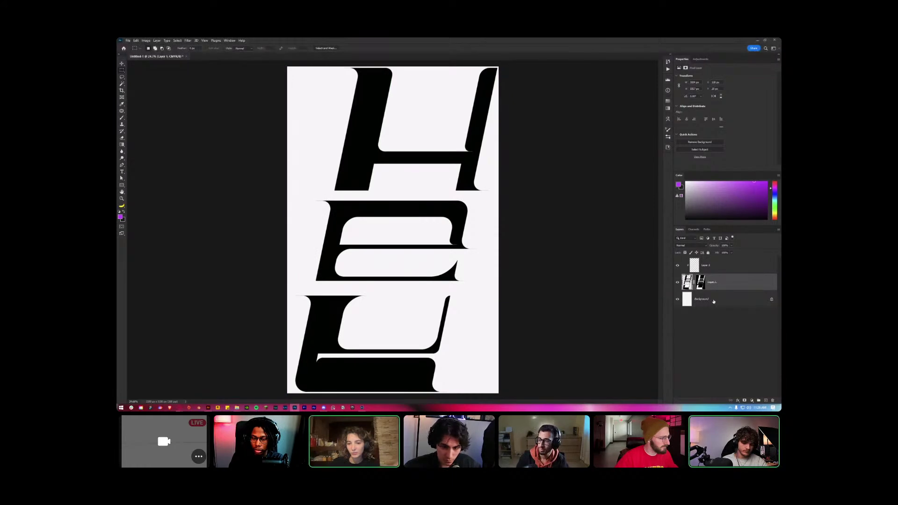
Hide every layer except the lettering layer and check its letter edges against transparency.
left_click(678, 299)
scroll(477, 245, "up", 5)
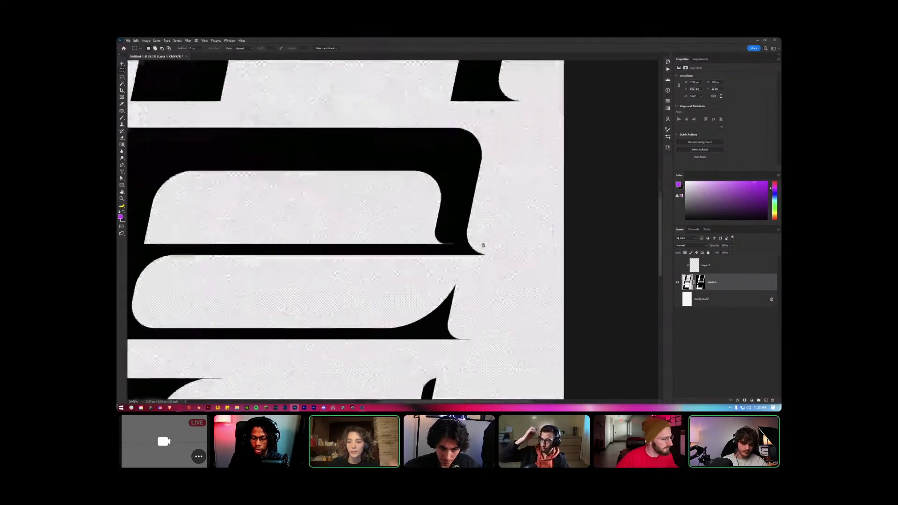
scroll(462, 253, "down", 5)
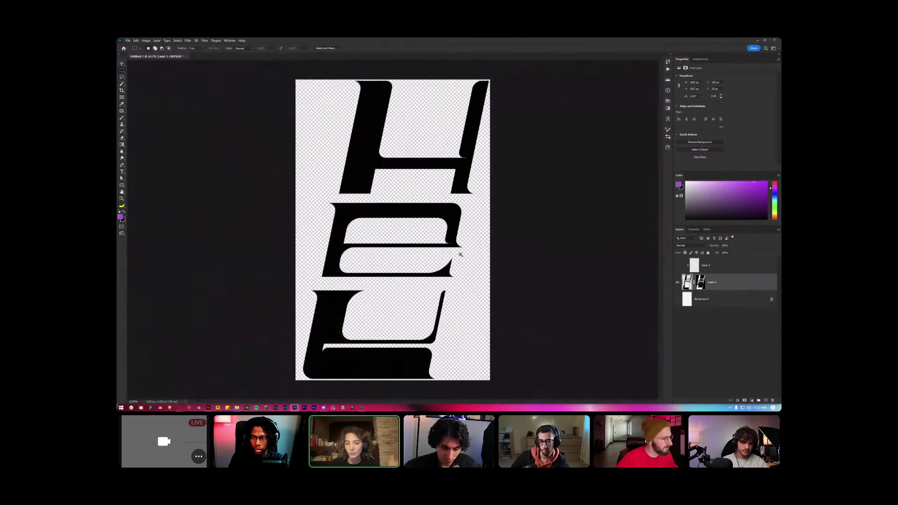
Marquee-select the thin sliver at the lower-right end of the middle letter's upper cutout and fill it with black in the lettering mask.
scroll(462, 253, "up", 5)
key("ctrl+backslash")
scroll(440, 238, "up", 5)
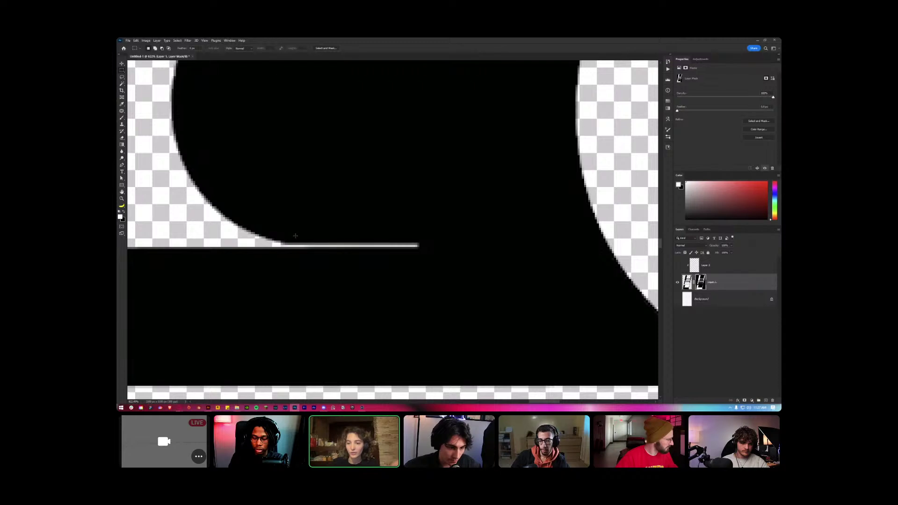
left_click_drag(271, 248, 370, 251)
left_click_drag(271, 245, 419, 244)
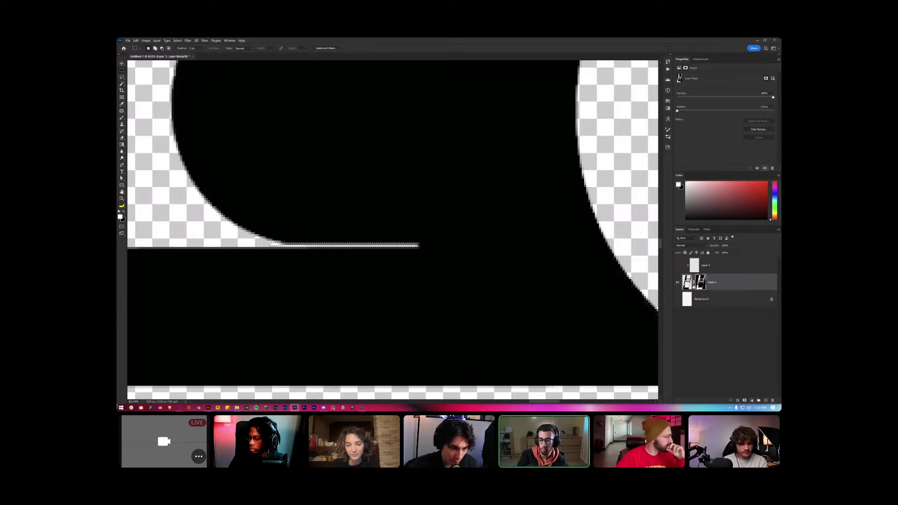
scroll(277, 250, "up", 3)
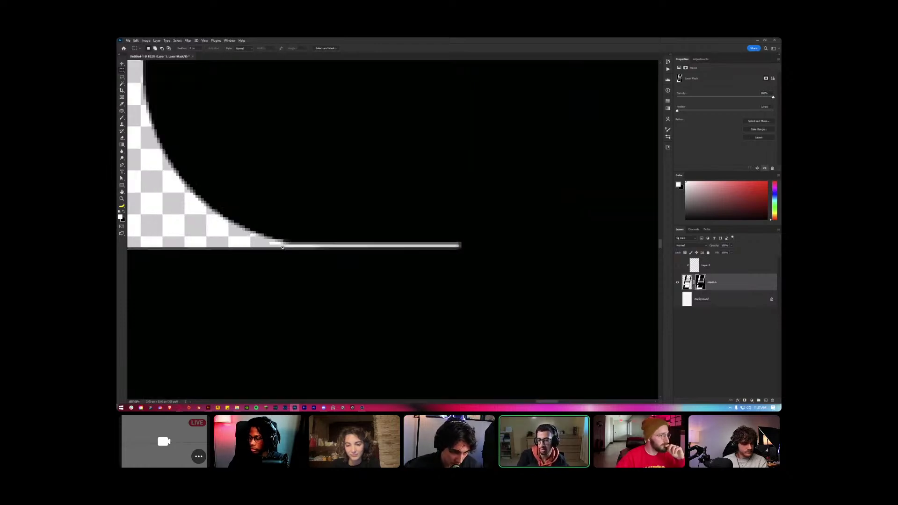
scroll(277, 250, "down", 2)
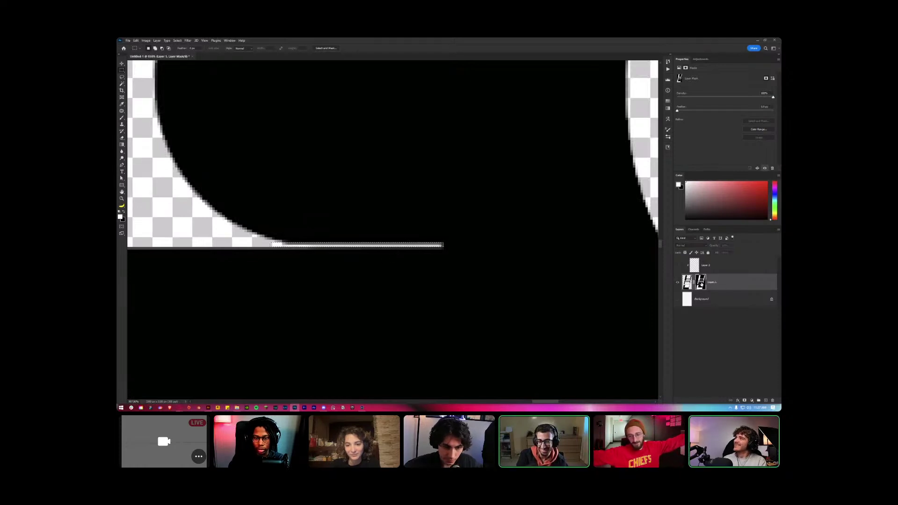
left_click(700, 283, "alt")
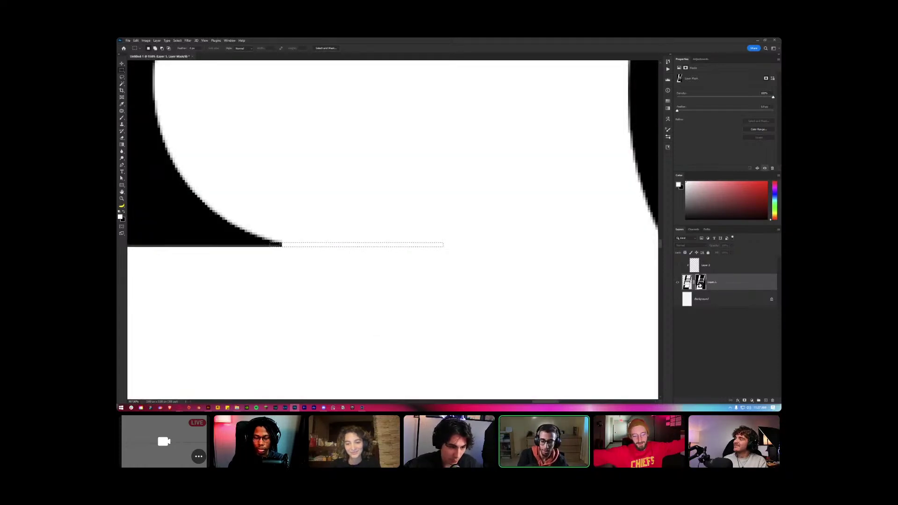
key("Delete")
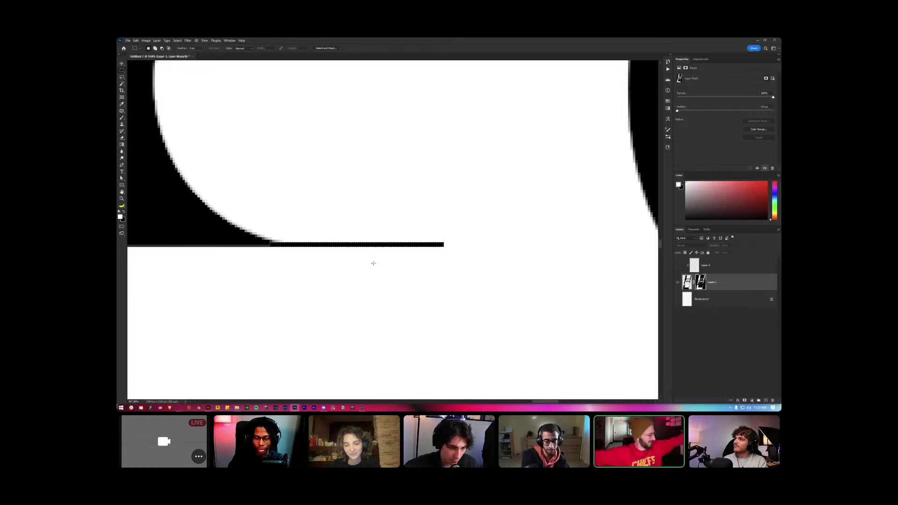
Review the whole lettering mask on its own, return to the image view with the mask active, and turn off the red overlay.
scroll(266, 289, "down", 5)
scroll(266, 288, "down", 3)
left_click_drag(337, 266, 421, 236)
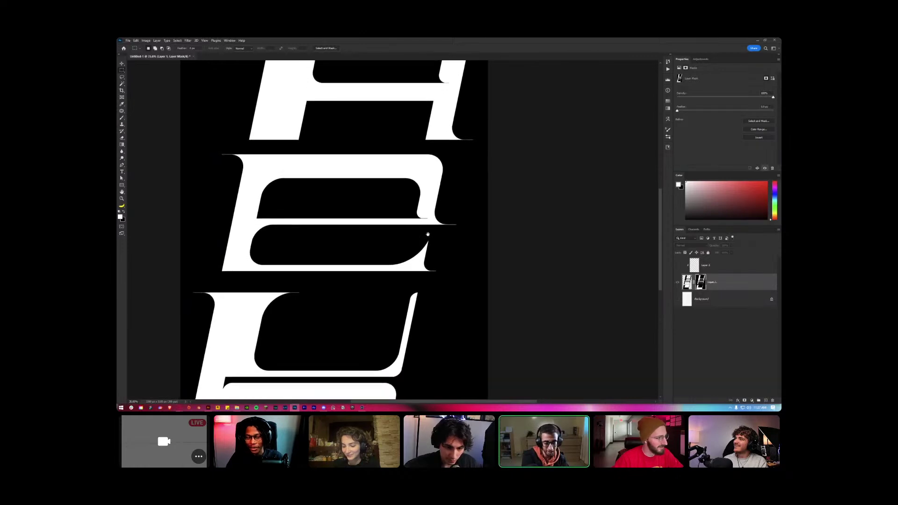
left_click(687, 282)
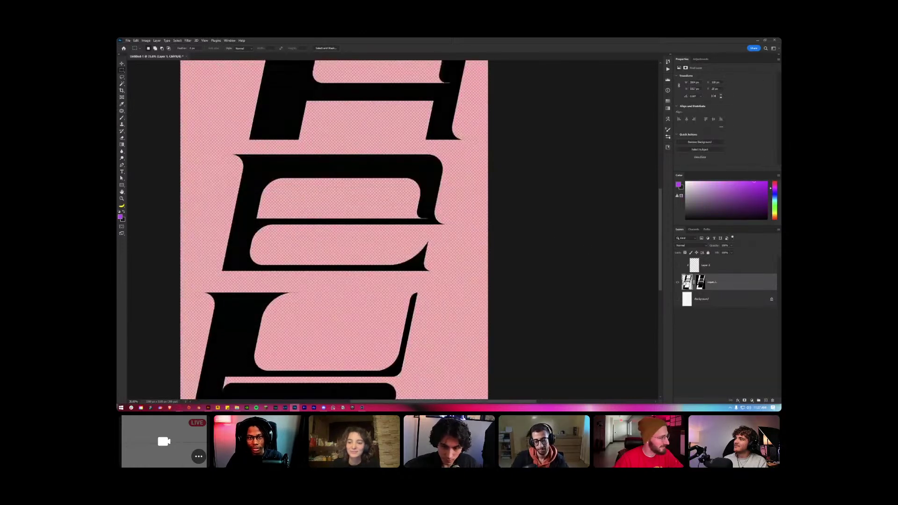
left_click(700, 283)
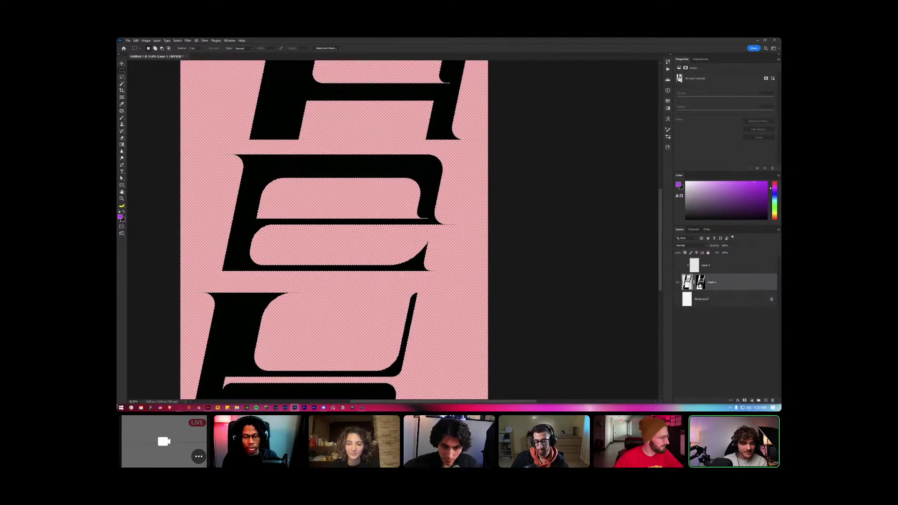
key("ctrl+0")
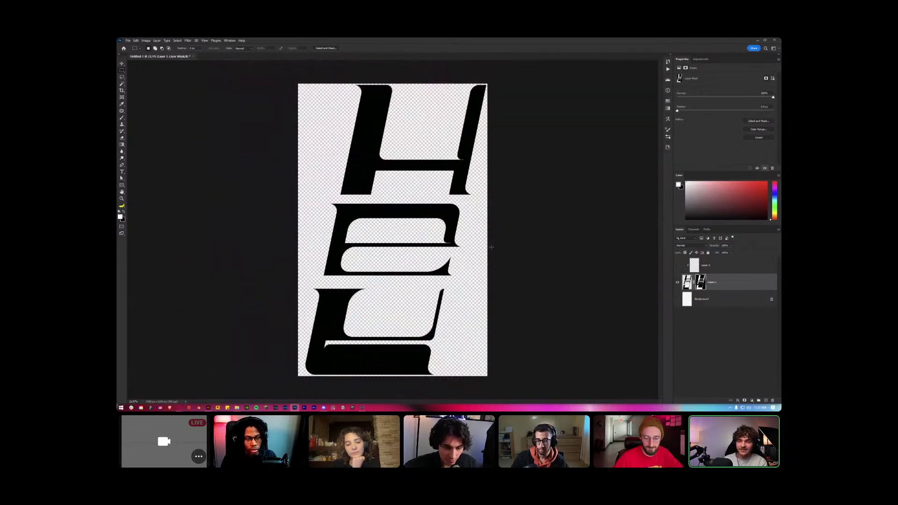
Check the bottom letter's cutout edge and delete the empty layer clipped to the lettering.
scroll(318, 348, "up", 5)
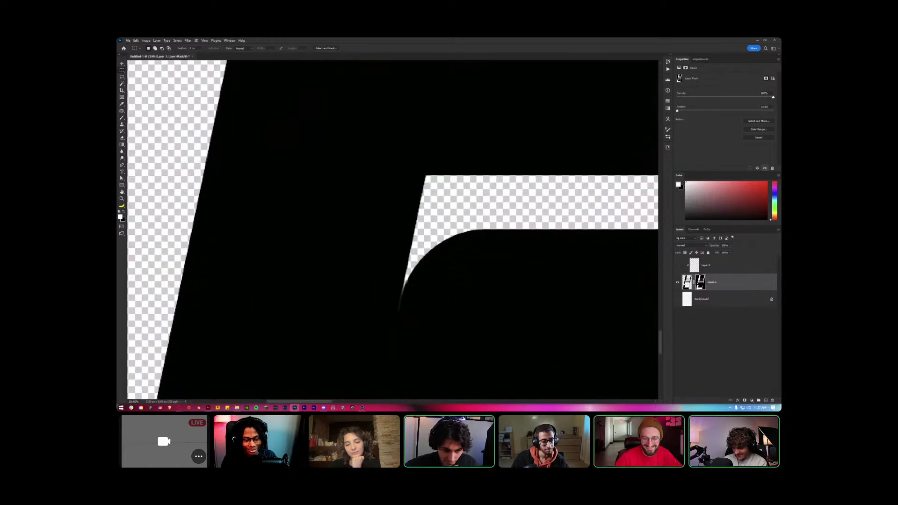
scroll(405, 282, "down", 5)
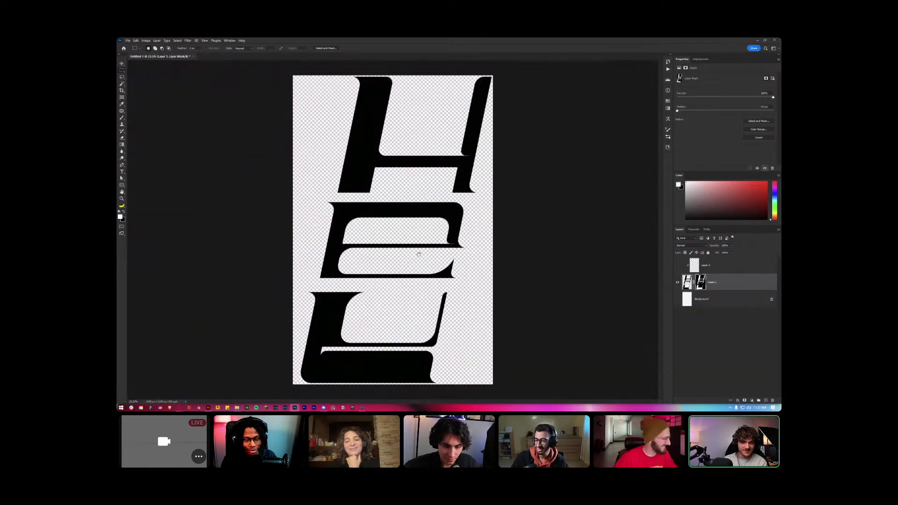
scroll(418, 254, "down", 1)
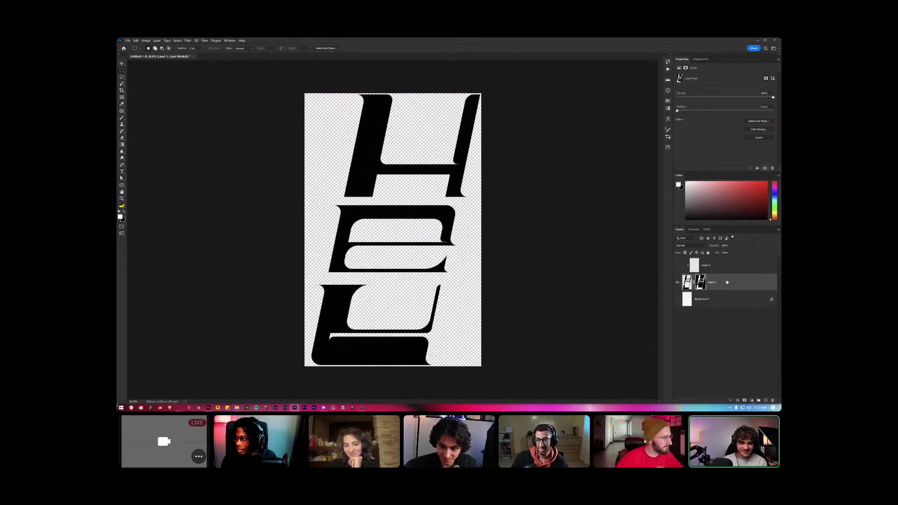
key("ctrl+e")
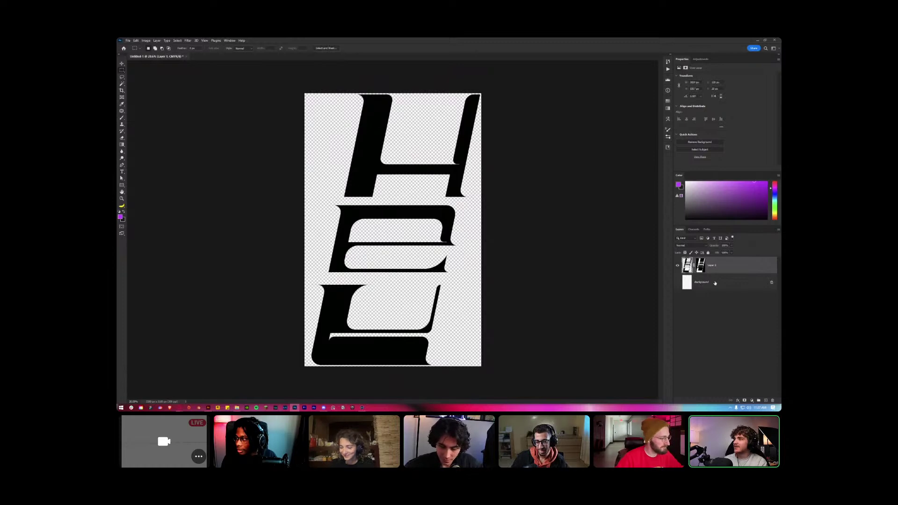
Check the RGB working space and preset in the color settings and accept the settings.
left_click(136, 40)
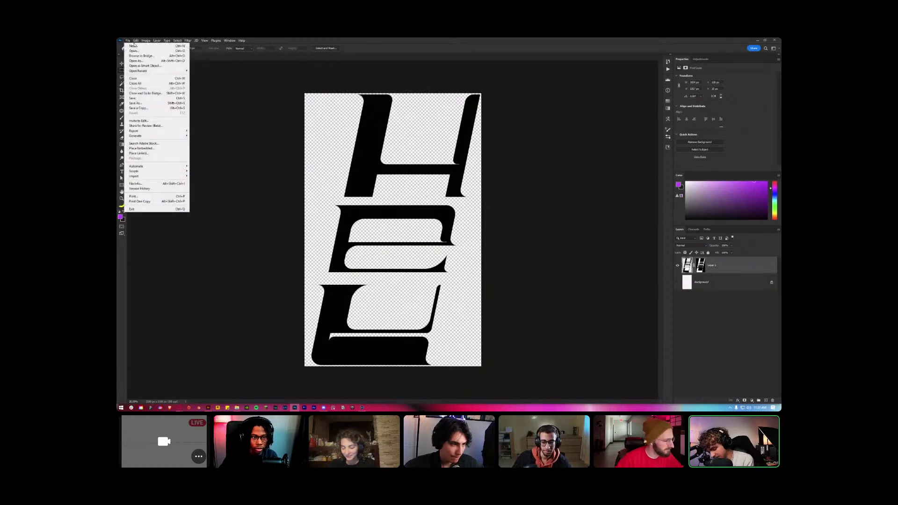
mouse_move(135, 41)
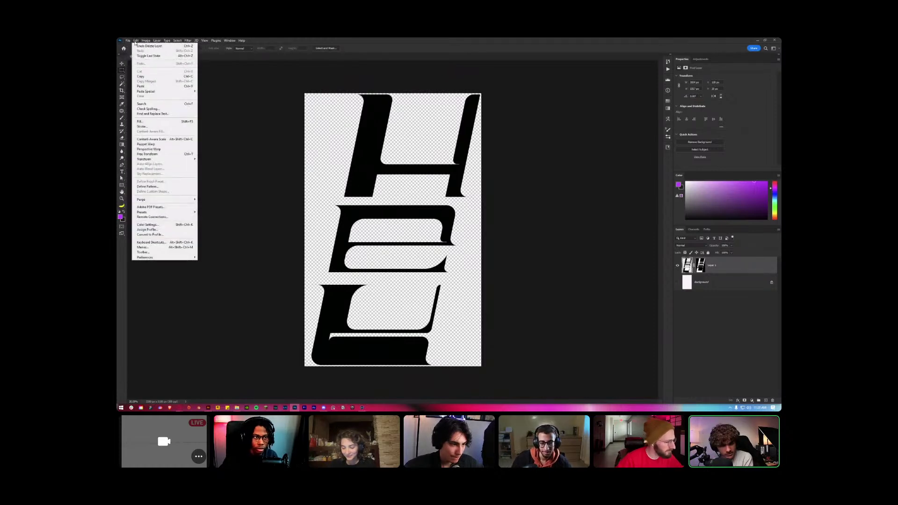
left_click(172, 226)
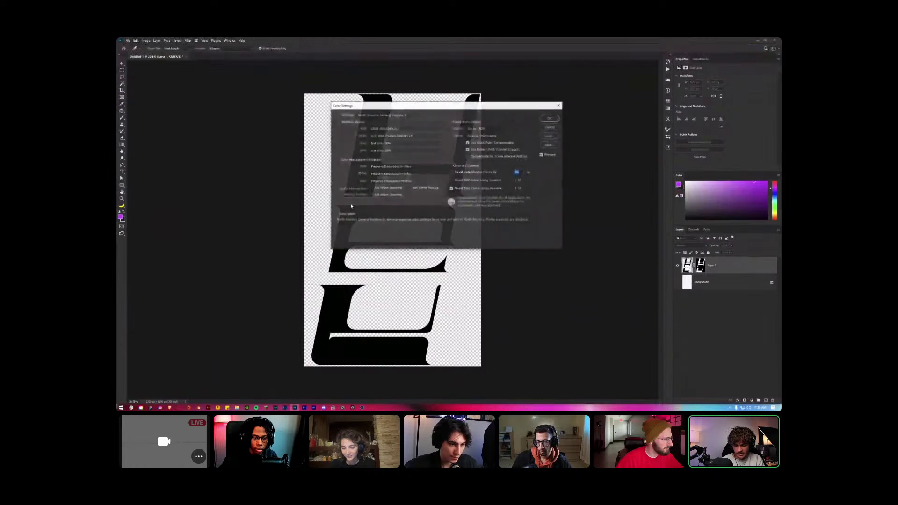
left_click(404, 128)
left_click(417, 119)
left_click(550, 118)
key("alt+Tab")
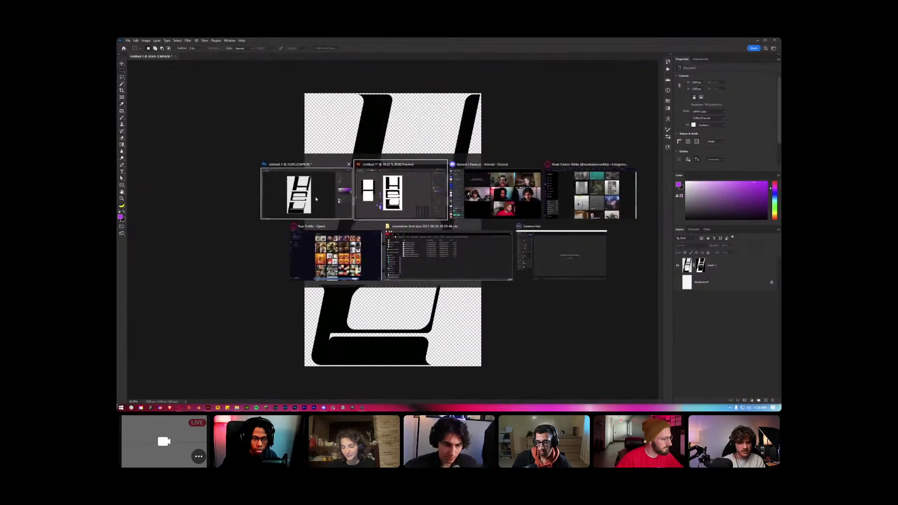
left_click(336, 255)
key("alt+Tab")
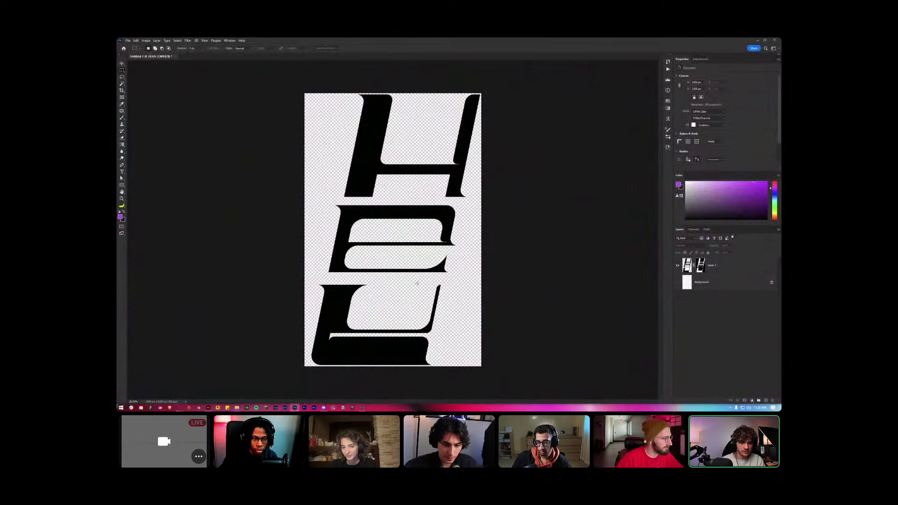
Place a near-white Solid Color fill layer beneath the lettering layer and delete the Background layer.
key("b")
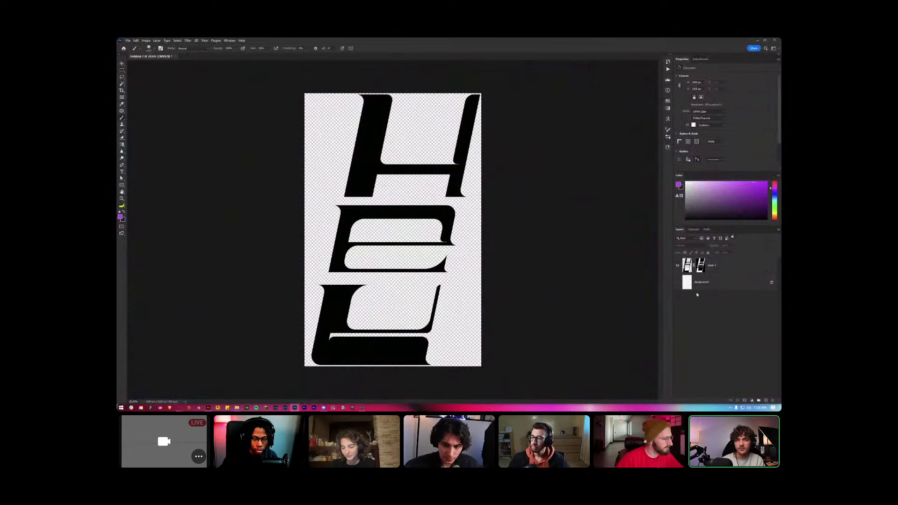
left_click(766, 400)
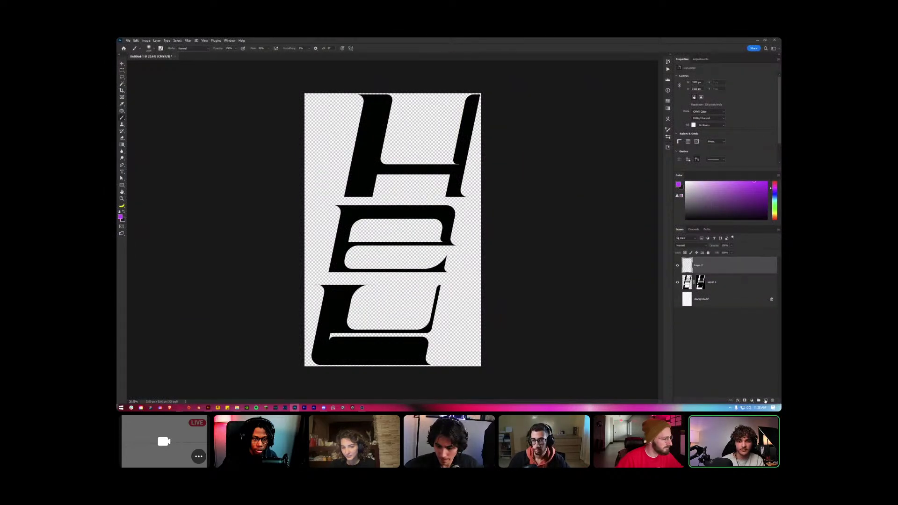
left_click(751, 400)
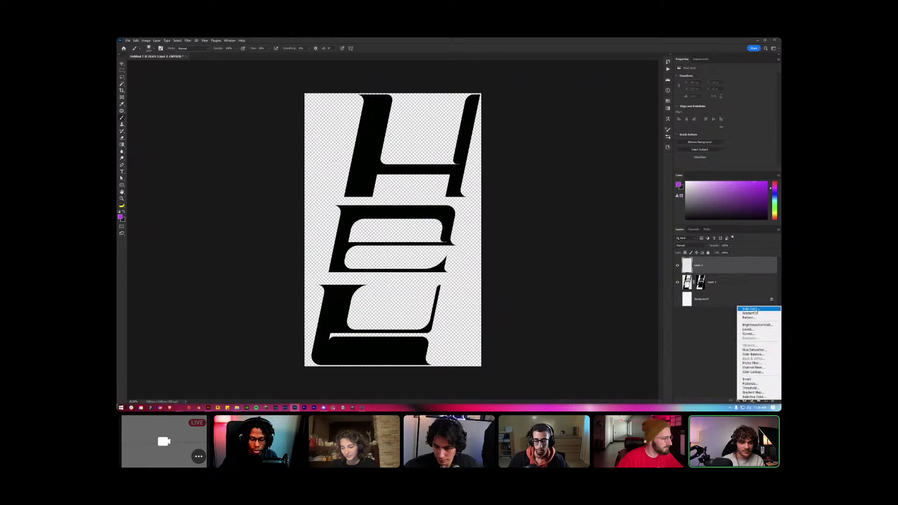
left_click(751, 309)
left_click_drag(472, 201, 465, 158)
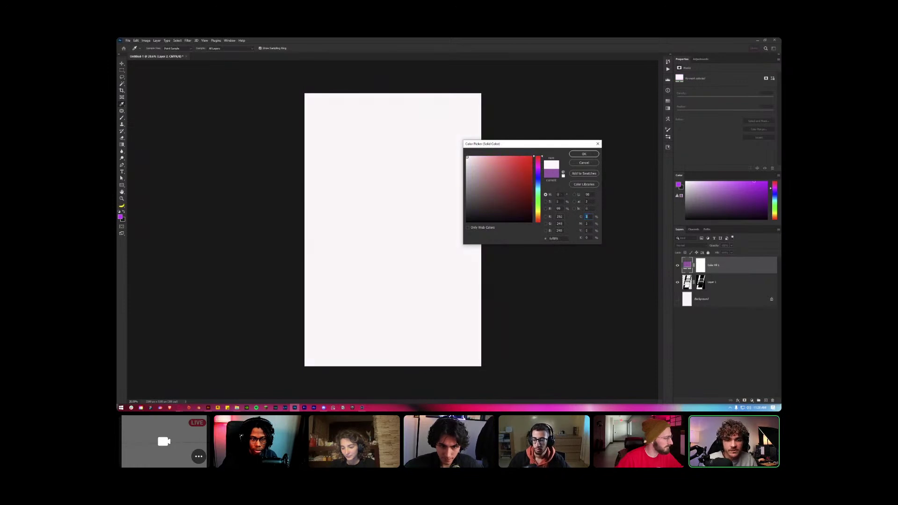
left_click(585, 155)
left_click_drag(713, 265, 714, 291)
left_click_drag(687, 394, 766, 401)
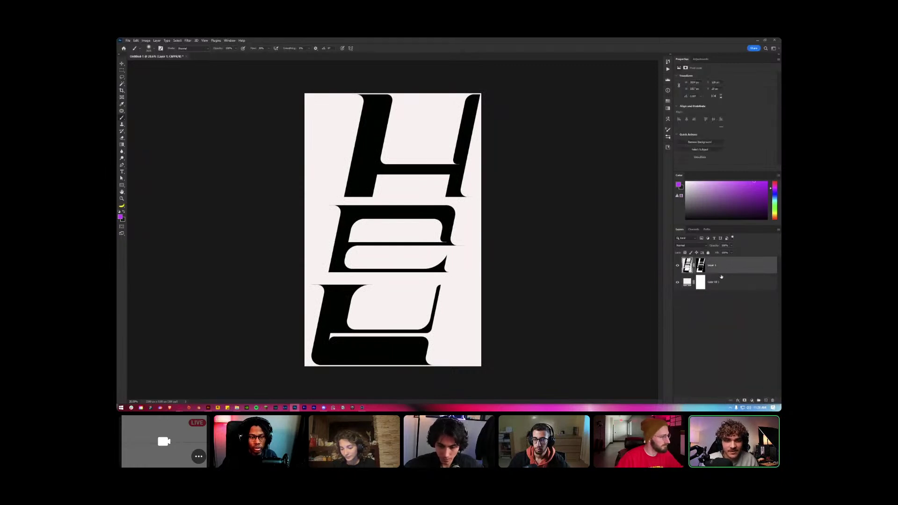
Duplicate the lettering layer, apply the copy's layer mask, and hide the original masked layer.
key("ctrl+j")
left_click(700, 265)
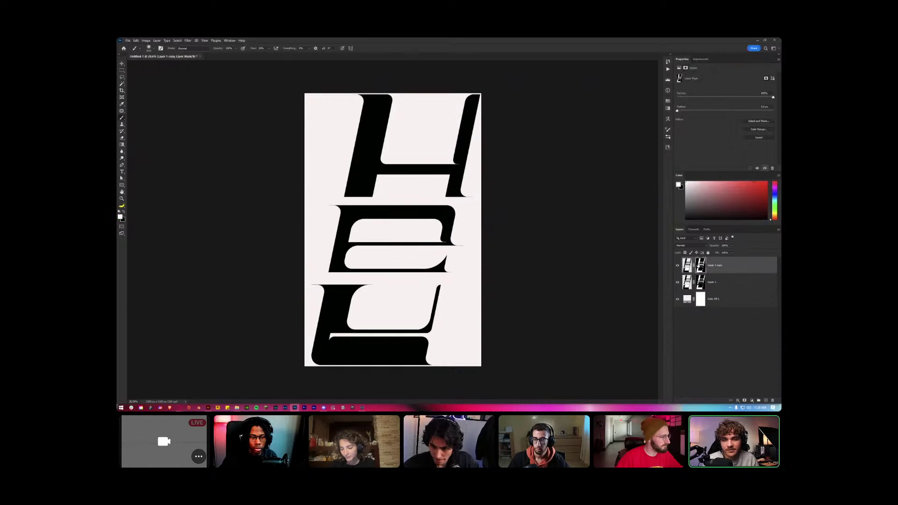
right_click(702, 266)
left_click(720, 275)
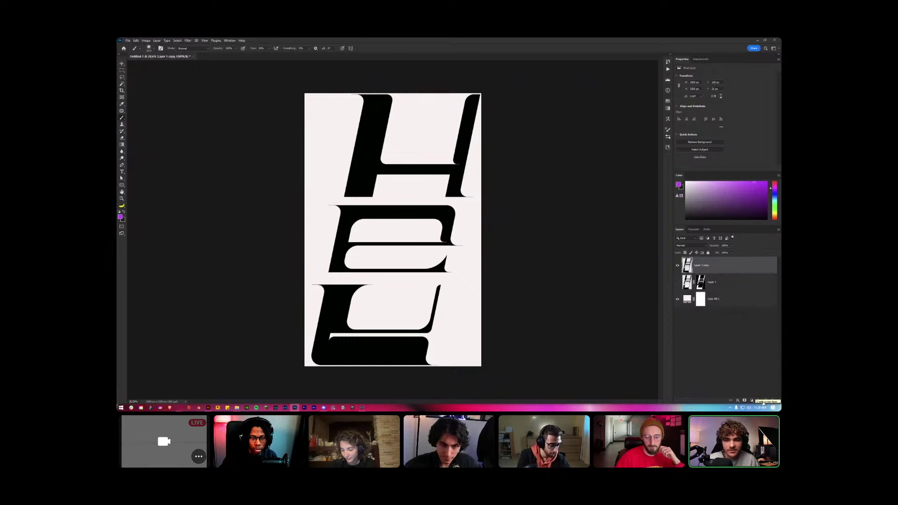
Add a new empty layer between the hidden original lettering layer and its copy.
left_click(737, 286)
left_click(765, 401)
mouse_move(495, 316)
left_mouse_down()
mouse_move(581, 296)
mouse_move(554, 358)
left_mouse_up()
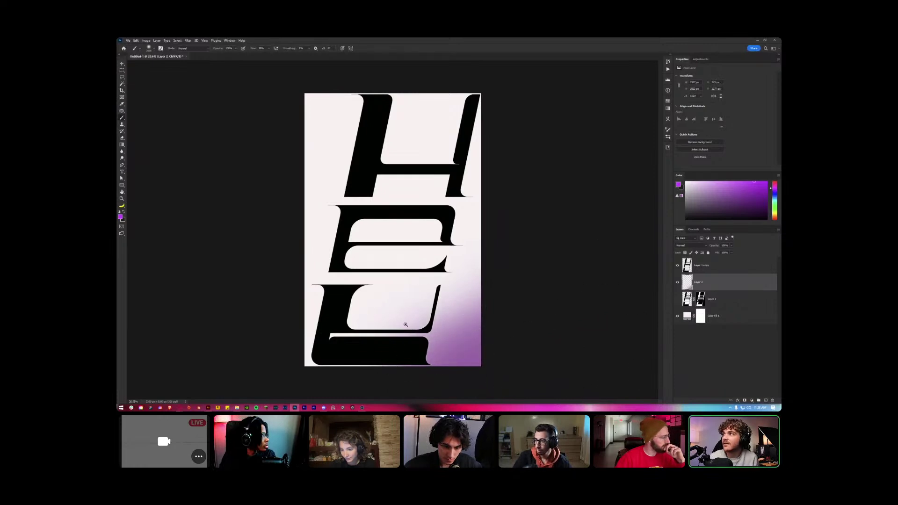
key("ctrl+z")
key("ctrl+z")
left_click(421, 291, "alt")
scroll(393, 316, "down", 2)
mouse_move(392, 316)
left_mouse_down()
mouse_move(525, 309)
mouse_move(381, 349)
mouse_move(544, 295)
mouse_move(341, 347)
mouse_move(541, 288)
mouse_move(344, 340)
mouse_move(512, 321)
mouse_move(429, 335)
mouse_move(473, 318)
mouse_move(473, 291)
left_mouse_up()
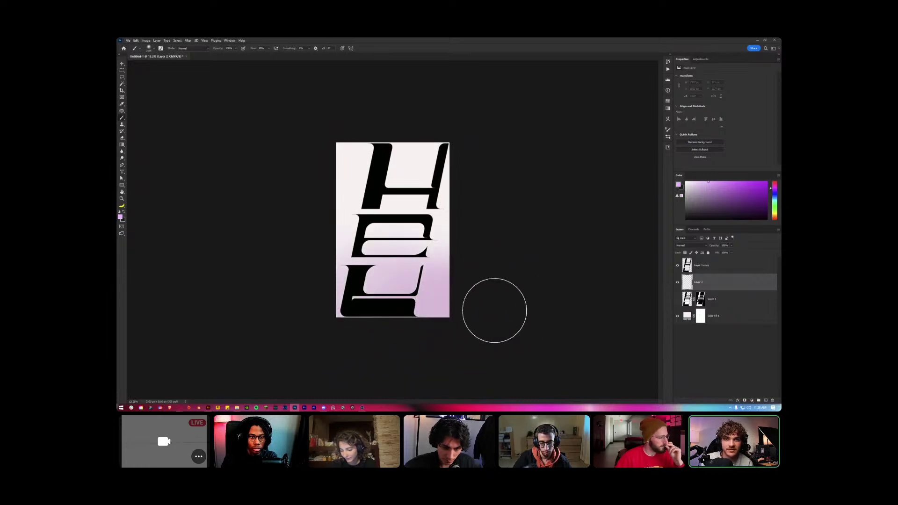
key("ctrl+z")
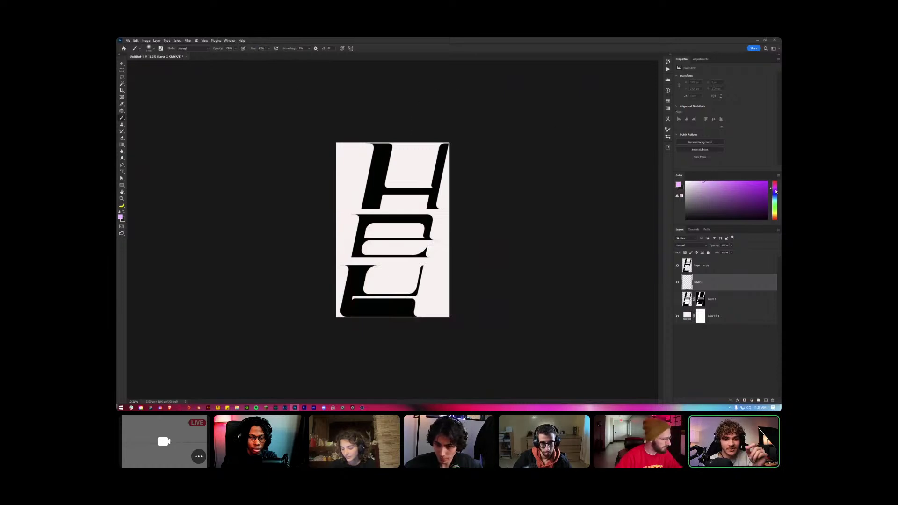
Change the brush colour to blue-violet and paint a soft glow over the poster's lower-right area behind the letters.
left_click_drag(775, 191, 778, 193)
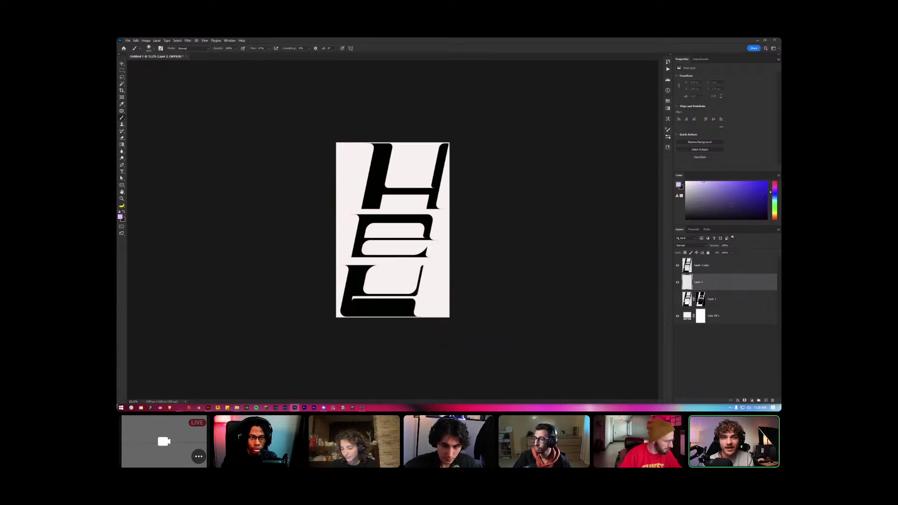
mouse_move(363, 301)
left_mouse_down()
mouse_move(436, 333)
mouse_move(479, 301)
mouse_move(412, 306)
mouse_move(424, 325)
mouse_move(536, 269)
left_mouse_up()
key("ctrl+z")
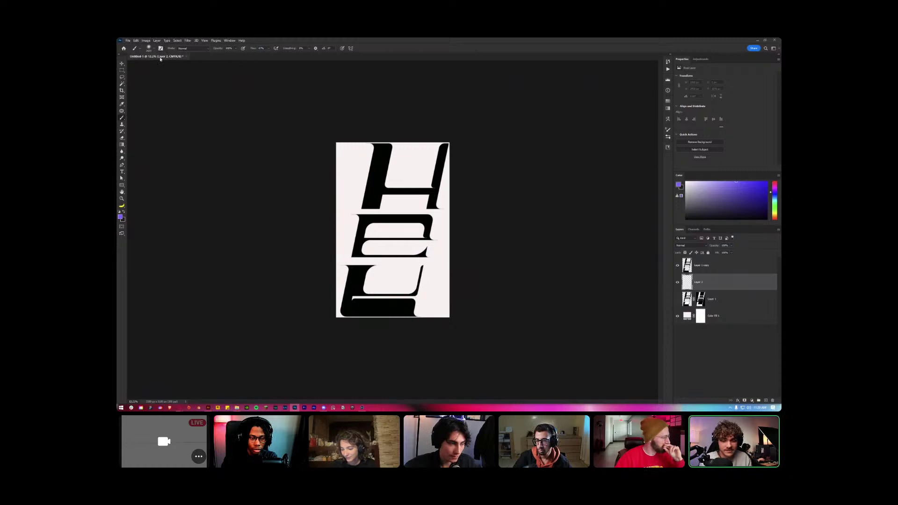
mouse_move(421, 327)
left_mouse_down()
mouse_move(491, 266)
mouse_move(419, 353)
left_mouse_up()
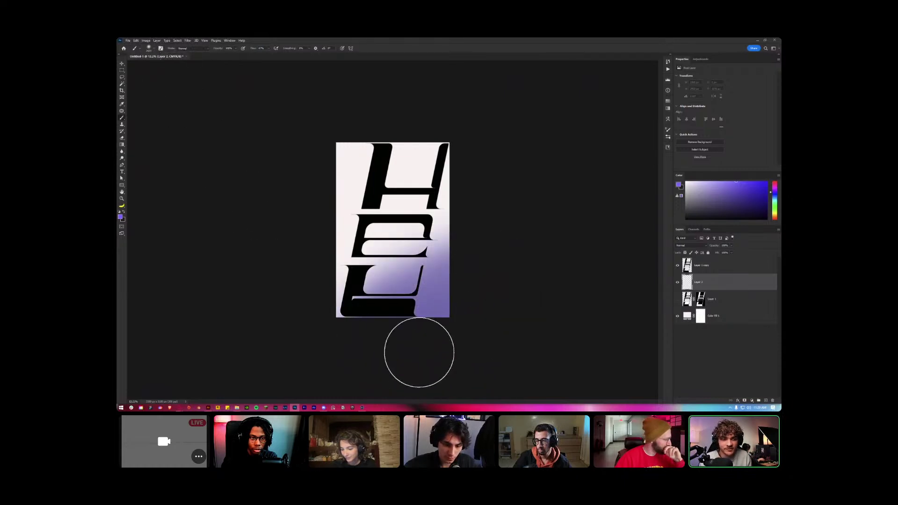
Shift the brush colour to pink-purple and paint a soft glow across the poster's upper-left area behind the letters.
left_click(774, 187)
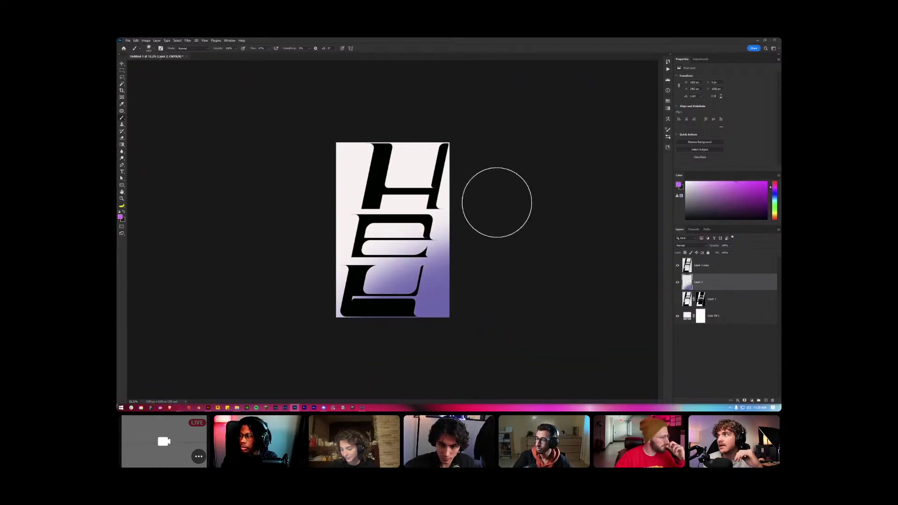
mouse_move(392, 272)
left_mouse_down()
mouse_move(459, 156)
mouse_move(497, 150)
left_mouse_up()
key("ctrl+z")
mouse_move(418, 151)
left_mouse_down()
mouse_move(291, 166)
mouse_move(506, 136)
left_mouse_up()
Paint soft light cyan down the poster's right side behind the letters and add a new layer above the painted one.
left_click_drag(777, 190, 775, 200)
mouse_move(512, 134)
left_mouse_down()
mouse_move(431, 261)
mouse_move(581, 245)
left_mouse_up()
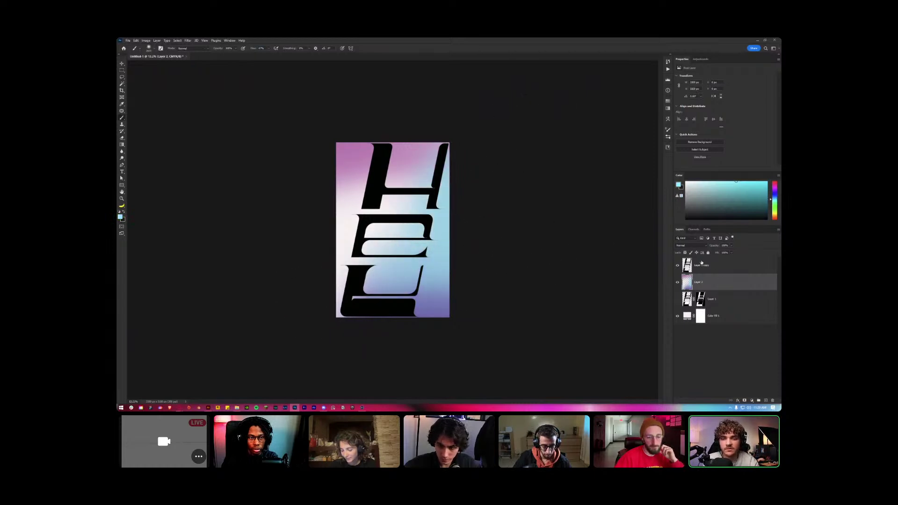
left_click(766, 401)
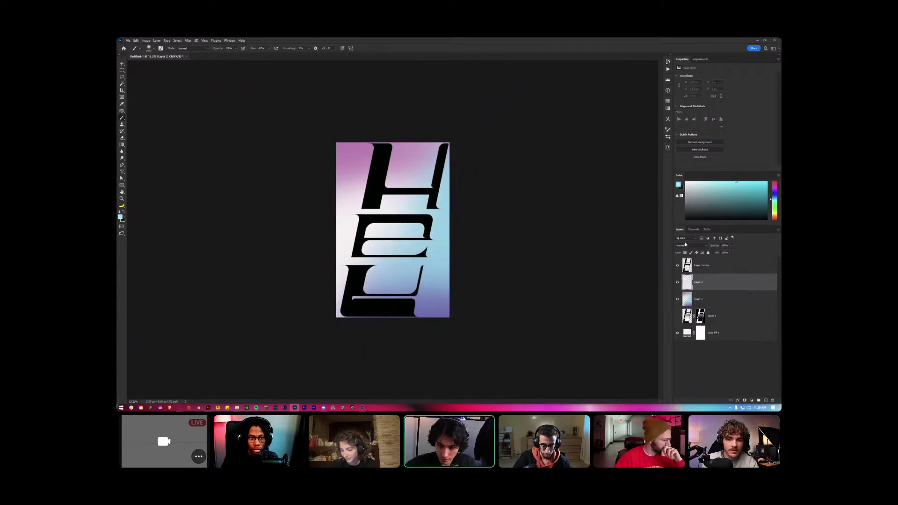
Set the new layer's blend mode to Overlay and paint soft blue-violet and bright green colour over the poster background.
left_click(686, 244)
left_click(687, 302)
left_click(774, 194)
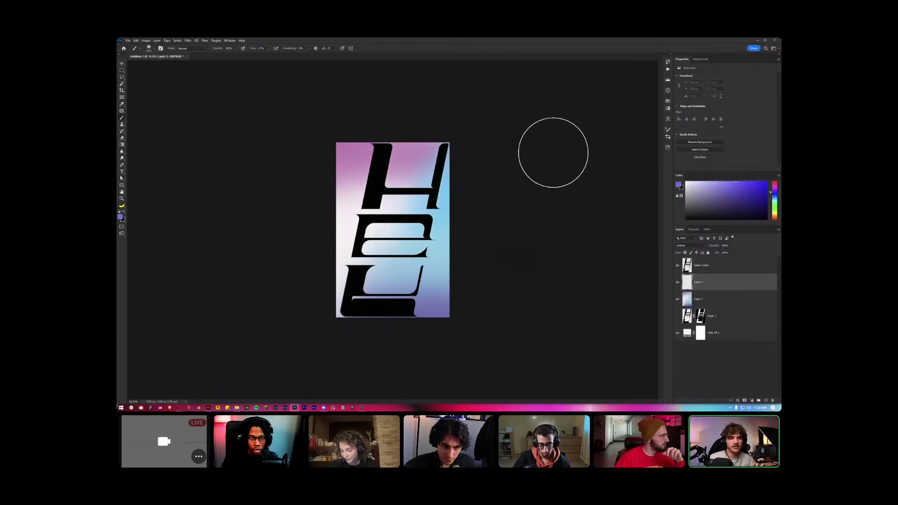
mouse_move(494, 225)
left_mouse_down()
mouse_move(525, 293)
mouse_move(573, 223)
left_mouse_up()
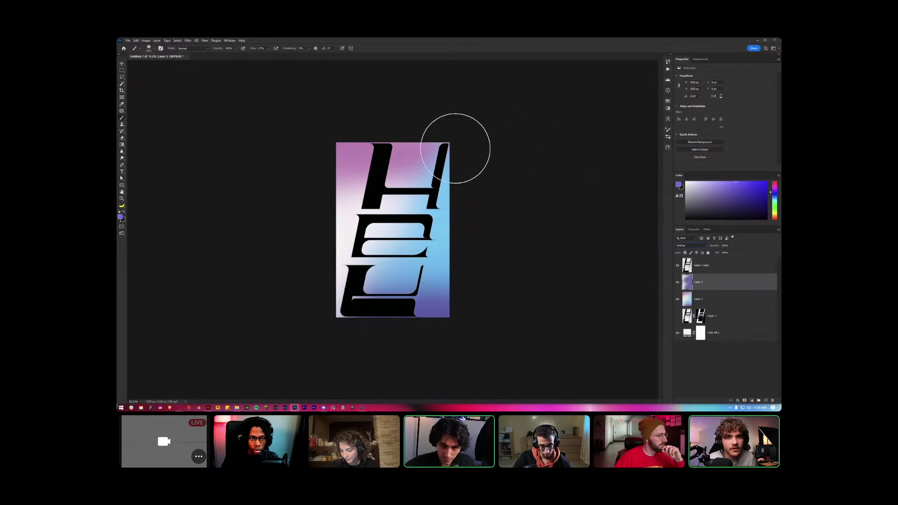
left_click_drag(769, 201, 771, 207)
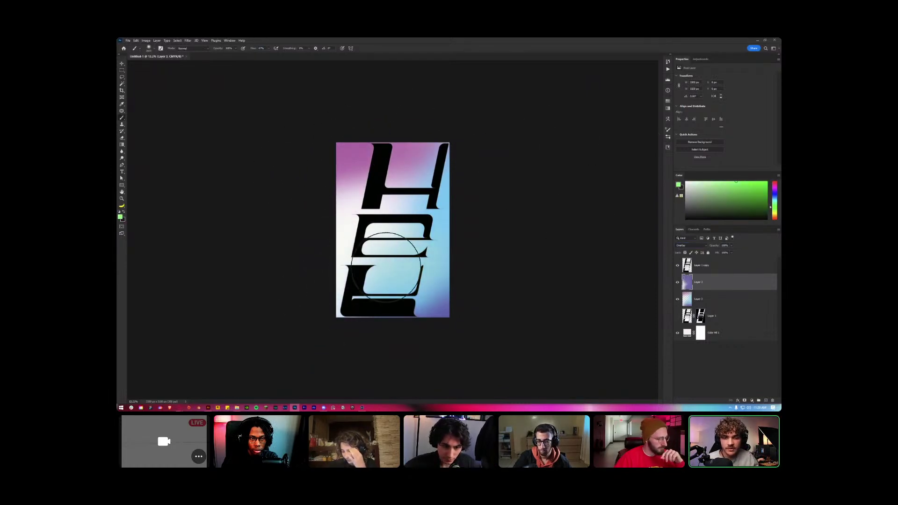
Add another Overlay layer, paint soft salmon-red over the poster's upper-left and central background, and activate the Type tool.
left_click(767, 400)
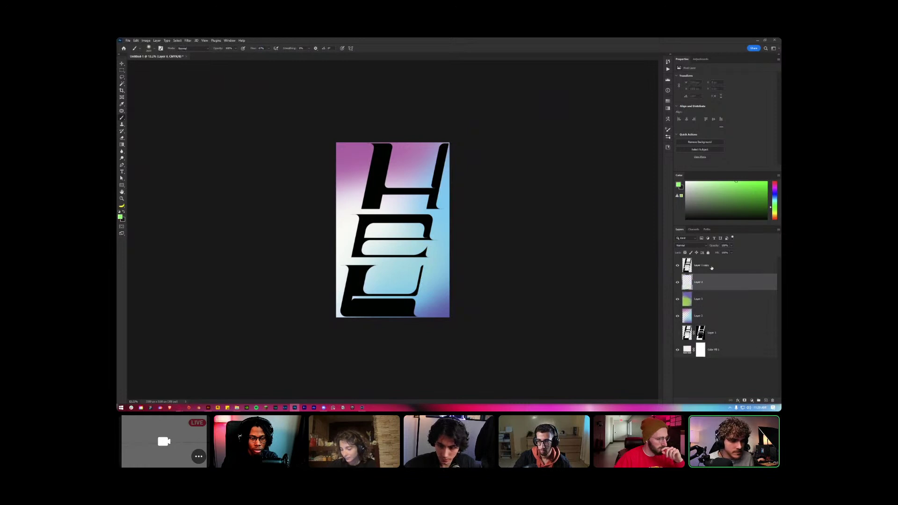
left_click(693, 246)
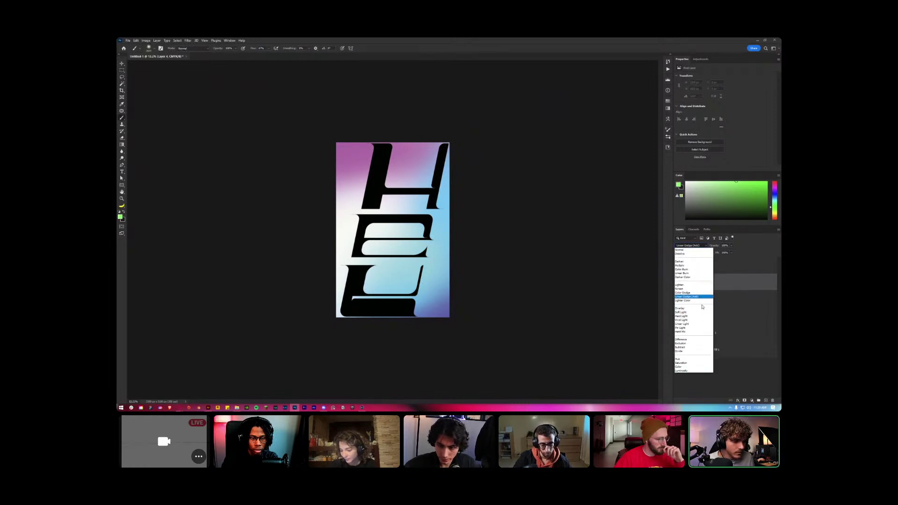
left_click(688, 309)
left_click_drag(775, 207, 774, 218)
left_click_drag(322, 286, 276, 270)
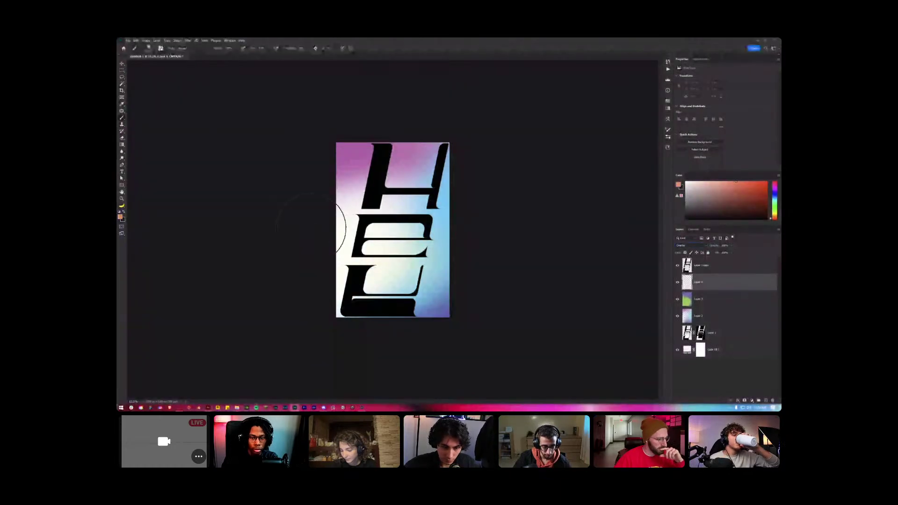
mouse_move(323, 209)
left_mouse_down()
mouse_move(365, 169)
mouse_move(383, 192)
mouse_move(380, 223)
mouse_move(404, 215)
mouse_move(383, 241)
mouse_move(493, 278)
left_mouse_up()
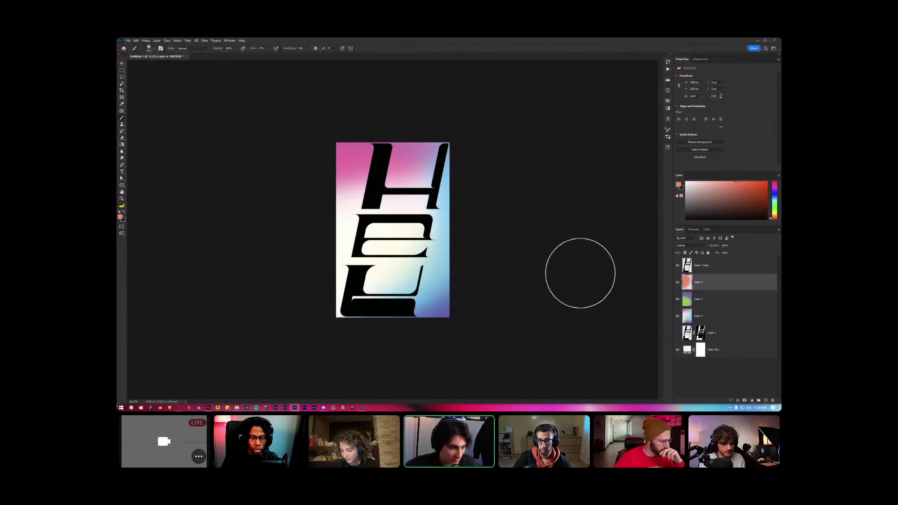
scroll(366, 223, "up", 2)
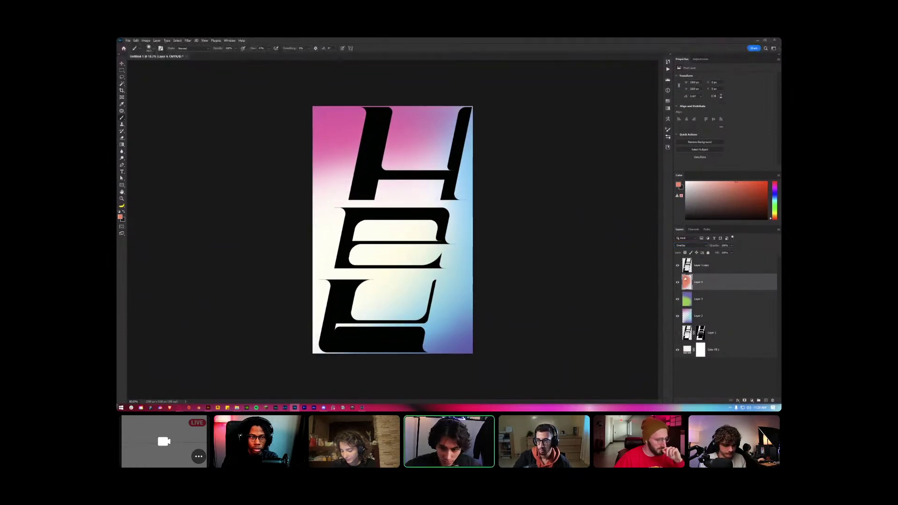
key("t")
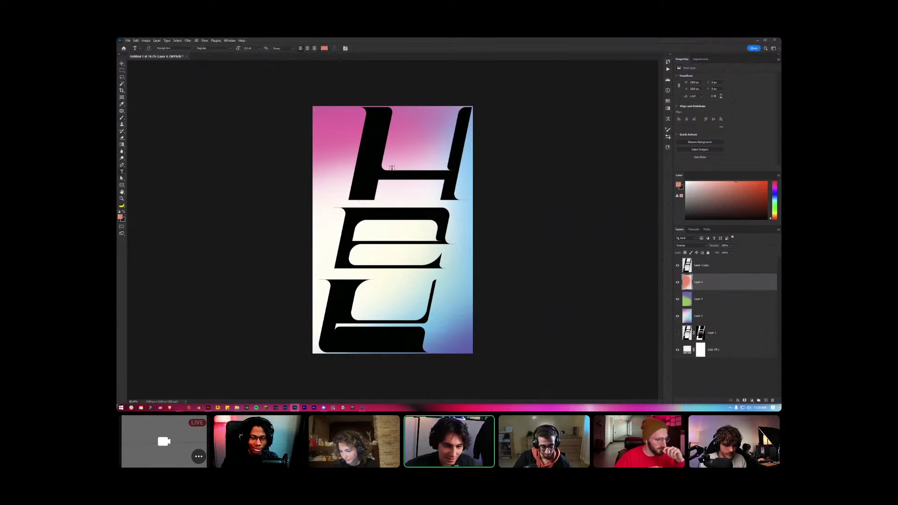
Switch to the Midjourney gallery in the browser and view the orange gradient typography poster set up close.
key("alt+Tab")
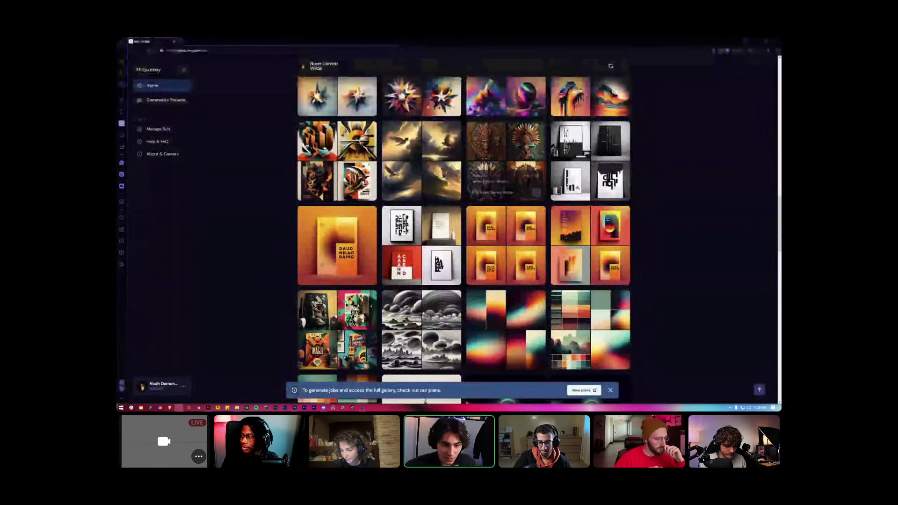
scroll(671, 191, "down", 1)
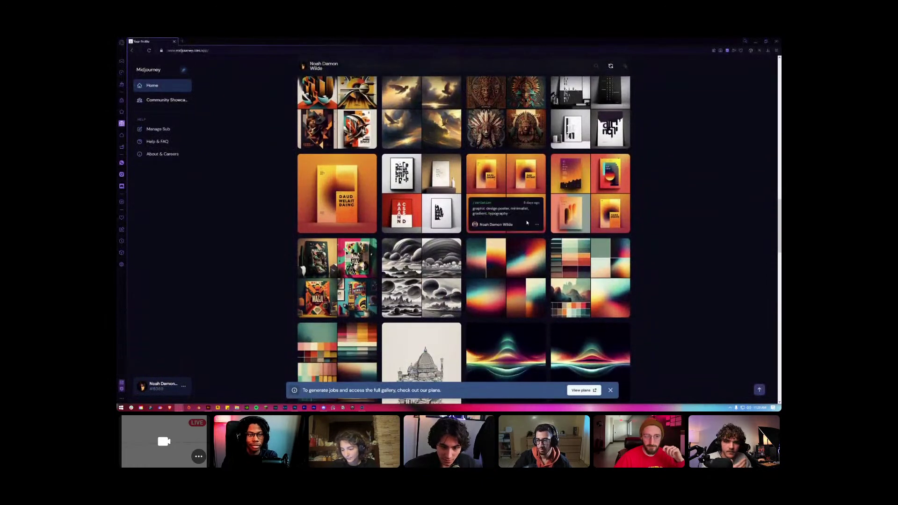
left_click(523, 185)
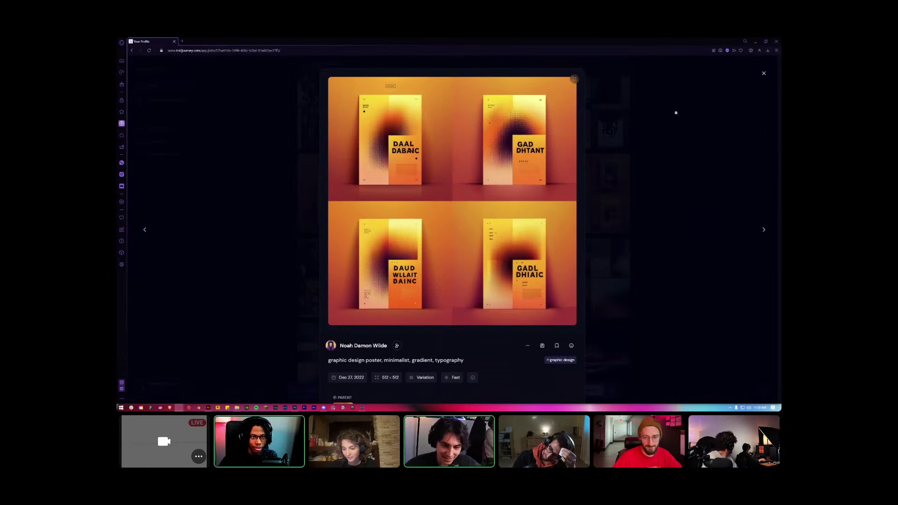
left_click(764, 74)
Browse the gallery for other styles and view the single painting of baby rabbits in their burrow enlarged.
scroll(470, 203, "up", 6)
scroll(430, 206, "down", 8)
scroll(430, 206, "up", 4)
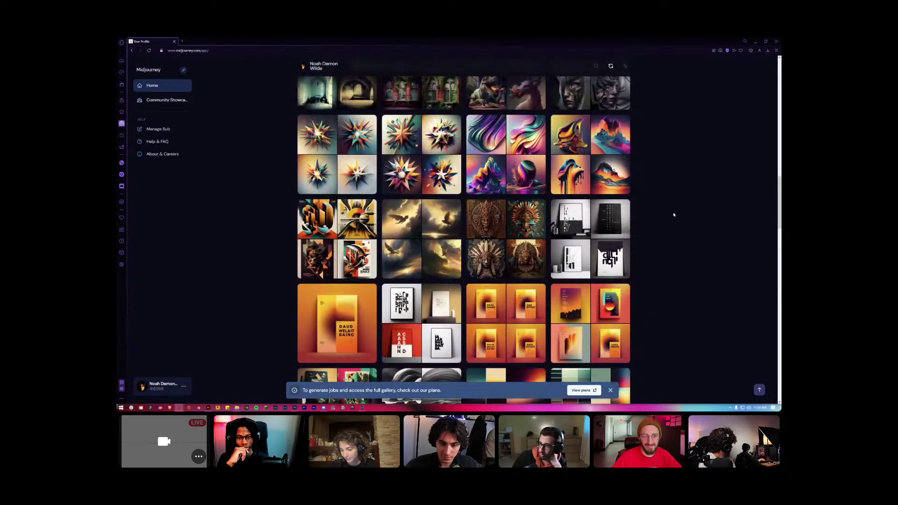
scroll(674, 215, "down", 8)
scroll(615, 211, "up", 4)
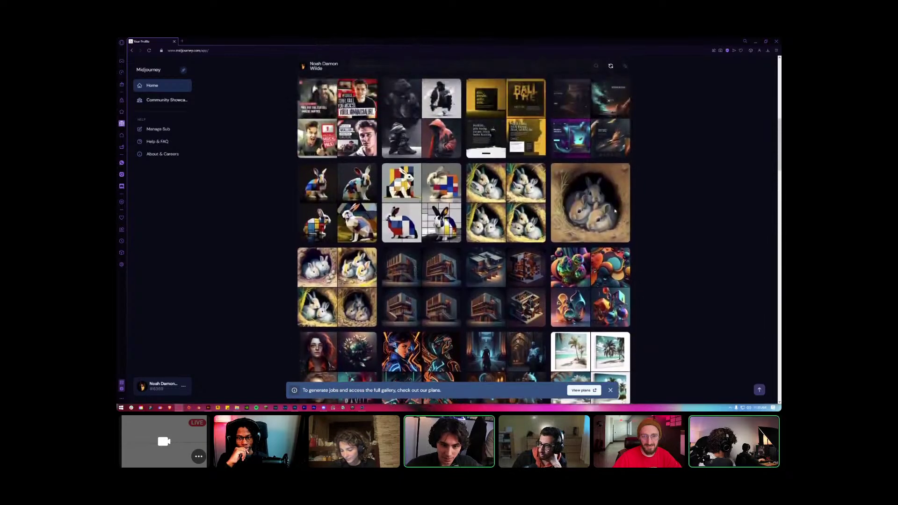
left_click(608, 213)
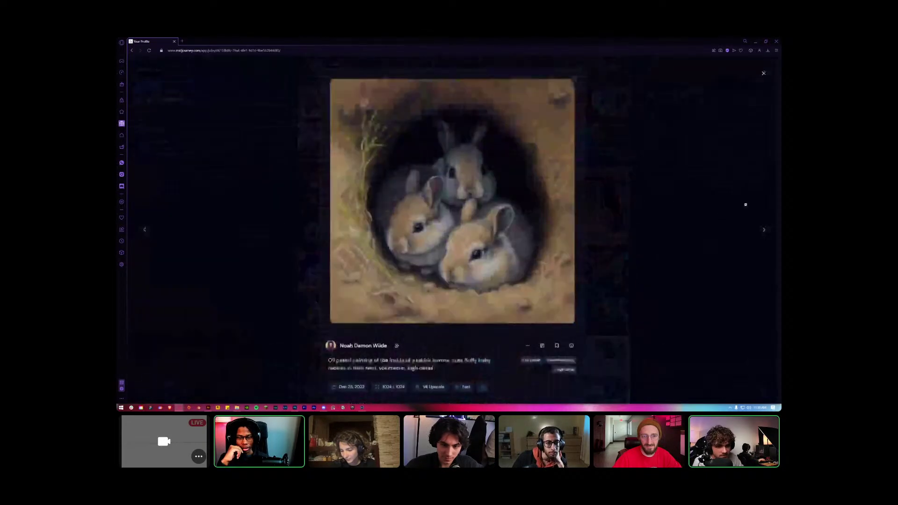
left_click(764, 74)
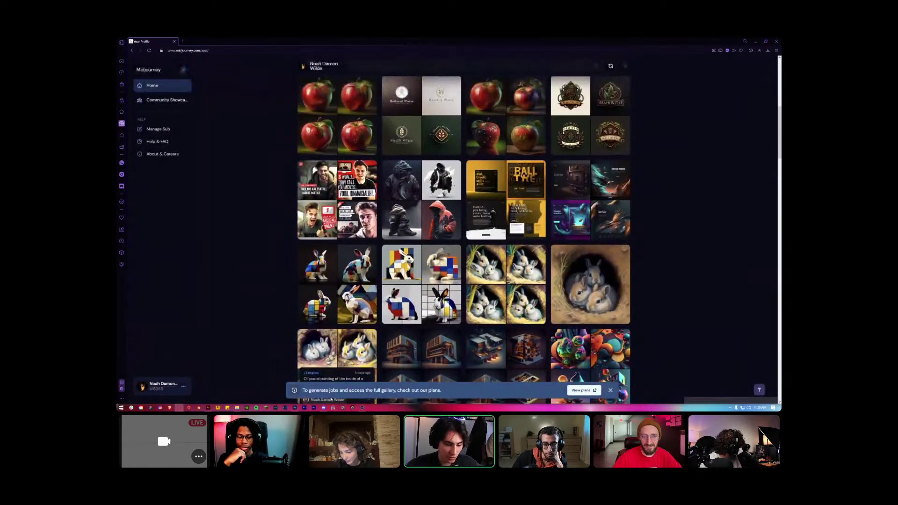
Look over the newest gallery images and briefly open the dark modern architecture image set.
scroll(659, 238, "up", 5)
scroll(658, 238, "up", 3)
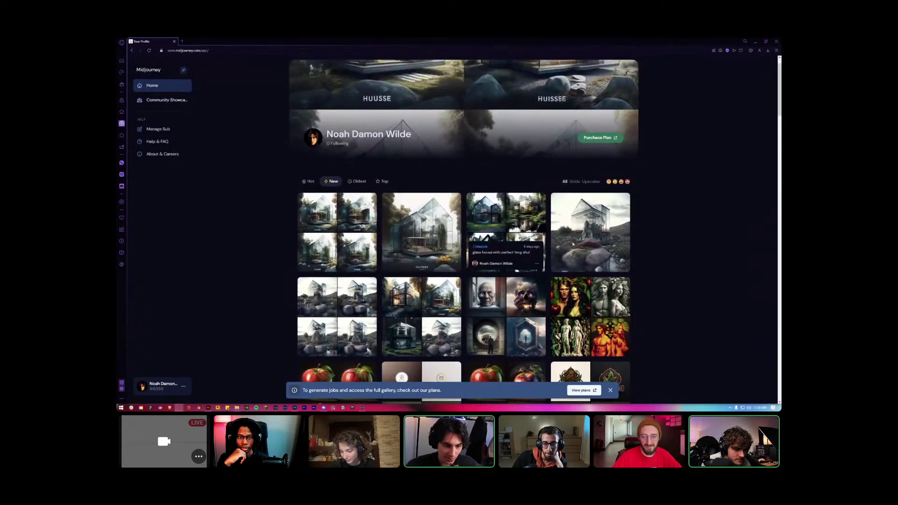
scroll(459, 225, "down", 10)
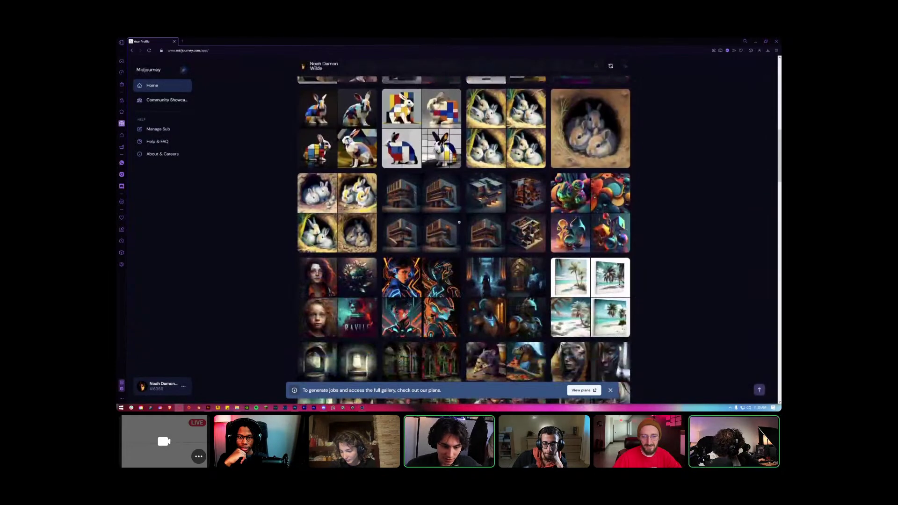
left_click(445, 192)
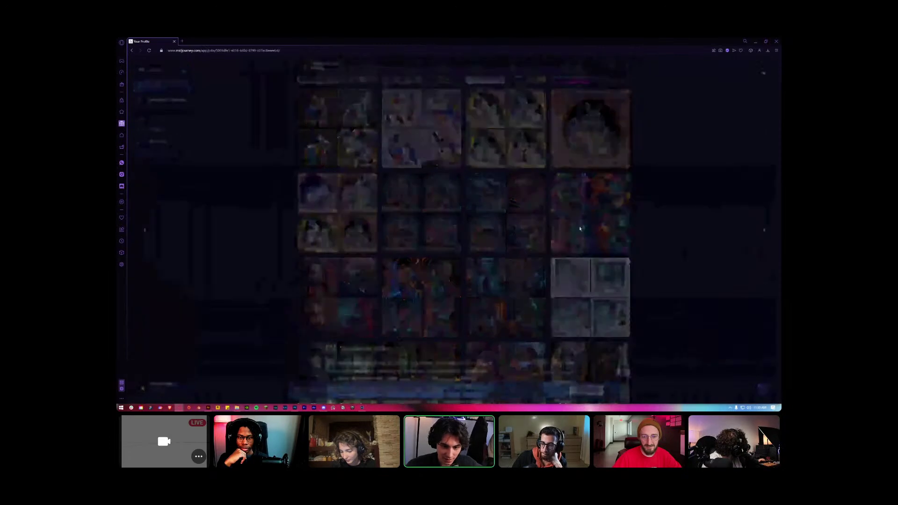
left_click(763, 74)
Browse the surrounding gallery rows and view the YouTube thumbnail image set enlarged.
scroll(703, 170, "down", 2)
scroll(702, 177, "up", 4)
scroll(702, 177, "up", 2)
scroll(692, 184, "down", 3)
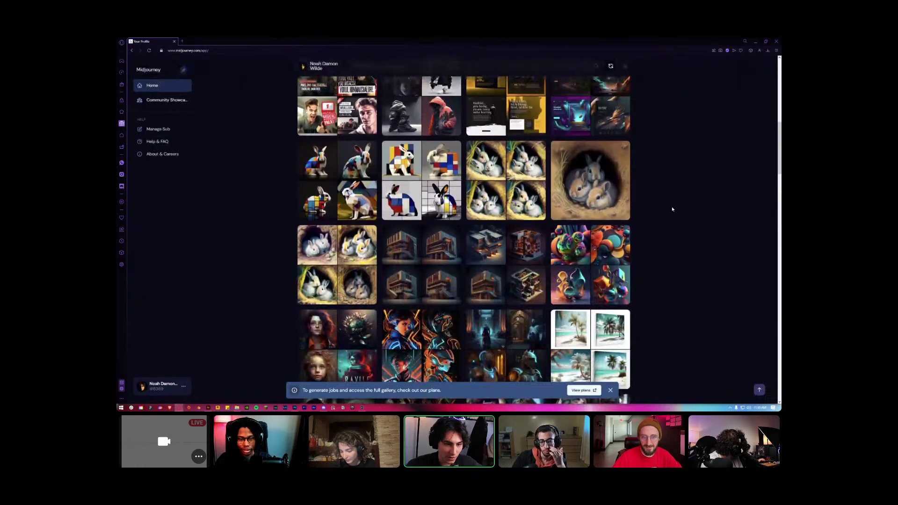
scroll(697, 227, "up", 1)
scroll(696, 227, "up", 1)
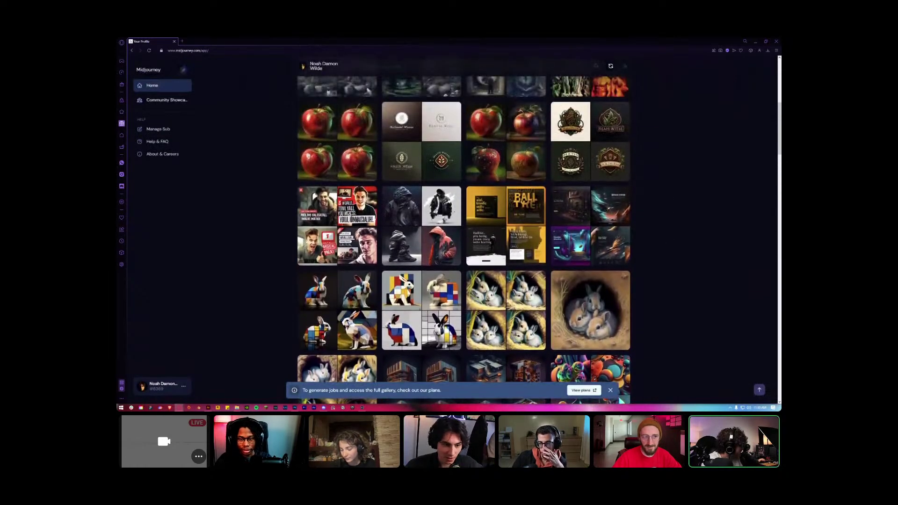
left_click(337, 225)
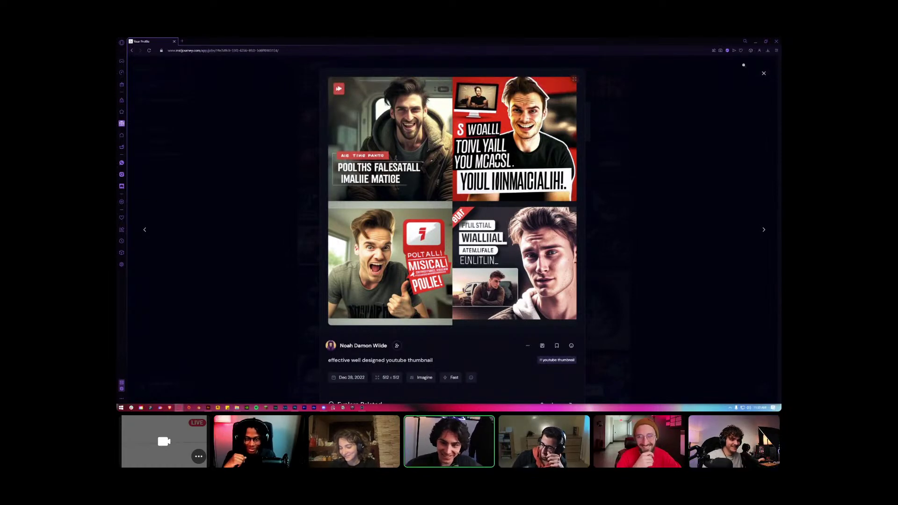
left_click(763, 73)
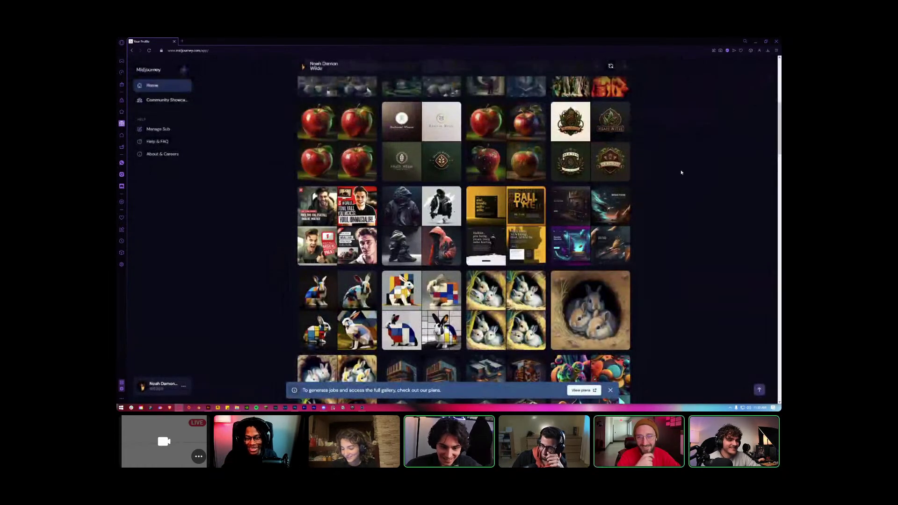
Look through the gallery rows between the glass houses and the neon portraits, and return to the Photoshop poster.
scroll(685, 173, "down", 1)
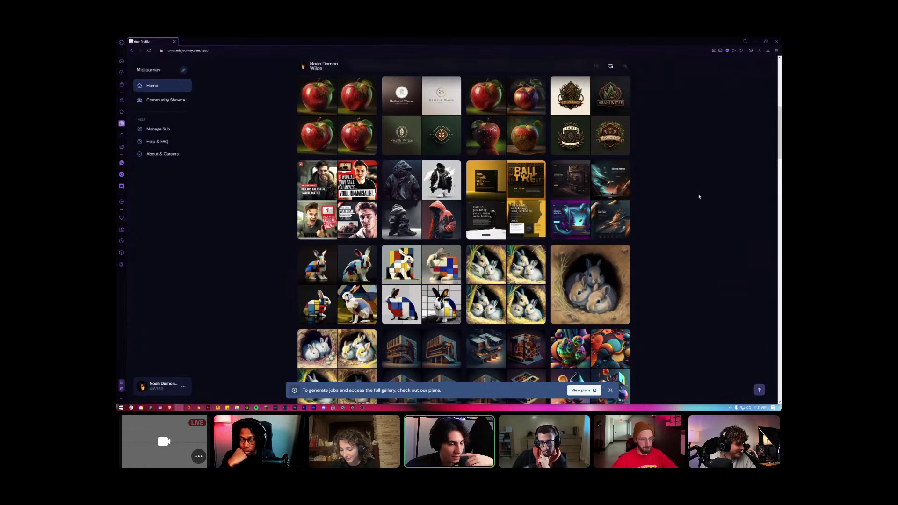
scroll(690, 218, "up", 1)
scroll(691, 217, "up", 1)
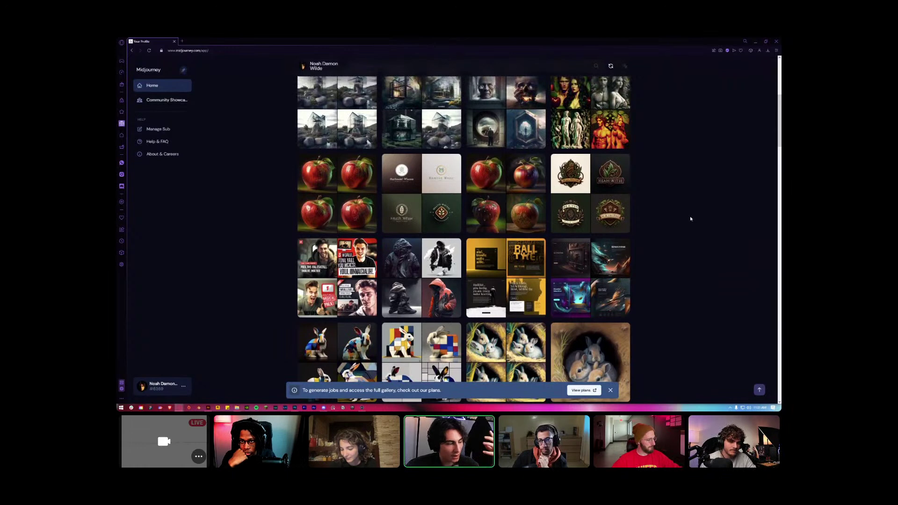
scroll(690, 218, "up", 1)
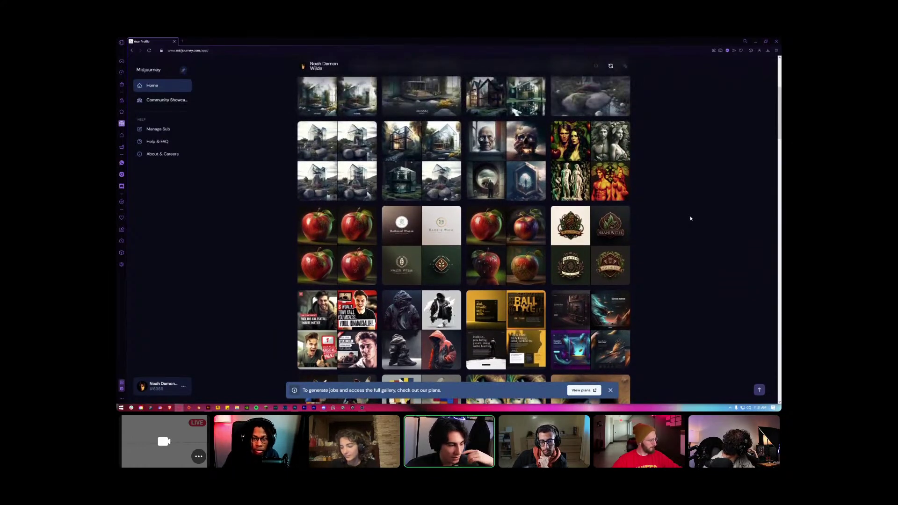
scroll(690, 218, "down", 6)
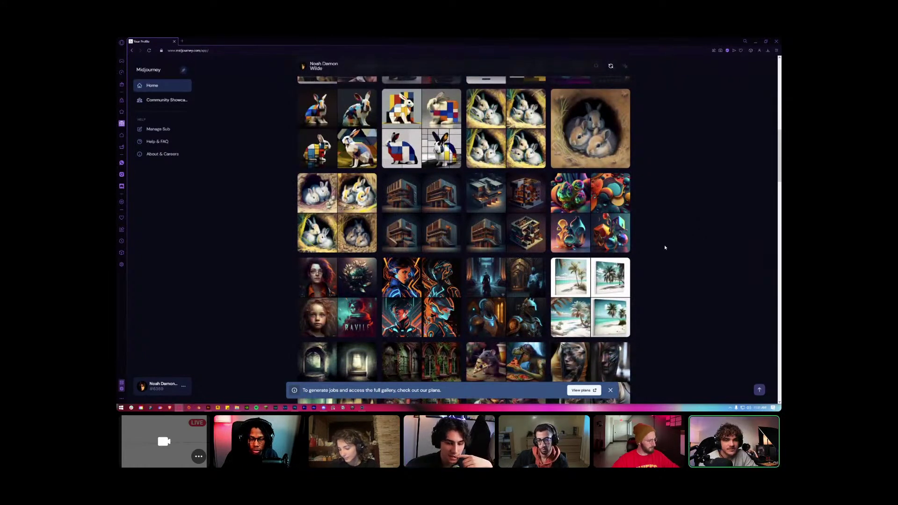
key("alt+Tab")
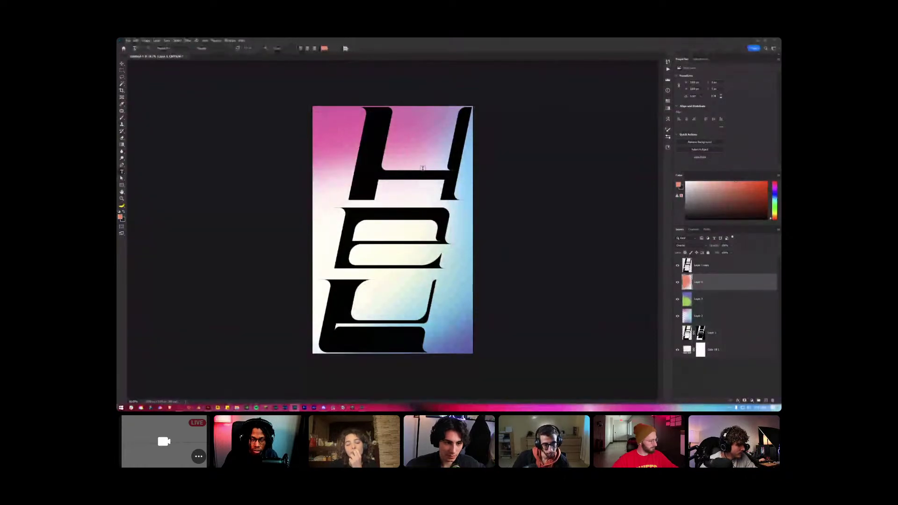
Add the text "Made on stream" at the poster's upper-left corner and change its colour to white.
left_click(318, 111)
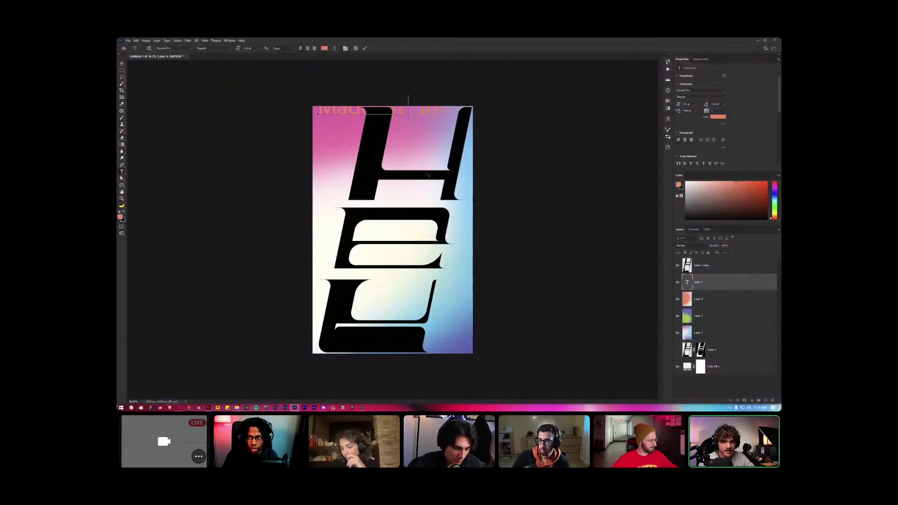
left_click(726, 283)
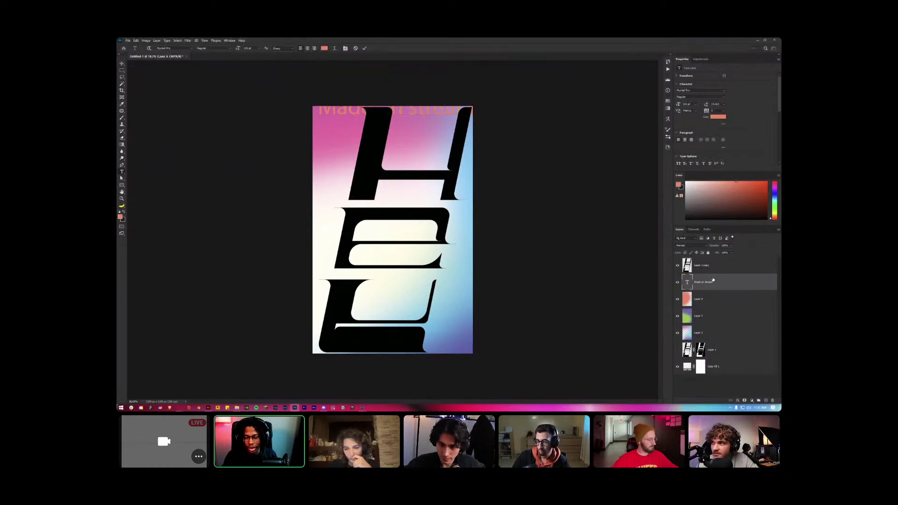
left_click(718, 116)
left_click(467, 157)
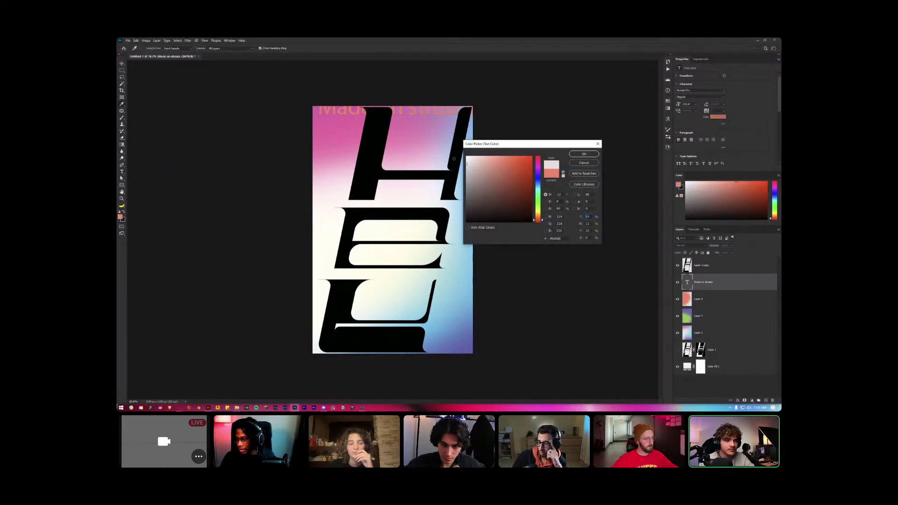
left_click(583, 155)
Set the "Made on stream" text size to 80 pt and reduce it further to a small caption size.
left_click(686, 104)
type("80")
key("Return")
left_click_drag(678, 104, 662, 105)
Change the font of the "Made on stream" text to Helvetica Regular and check its additional type options.
left_click(723, 93)
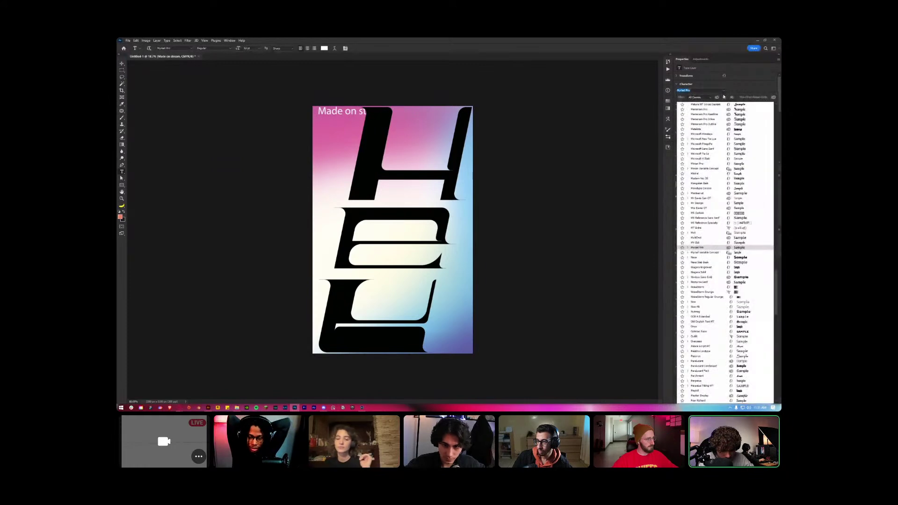
type("hel")
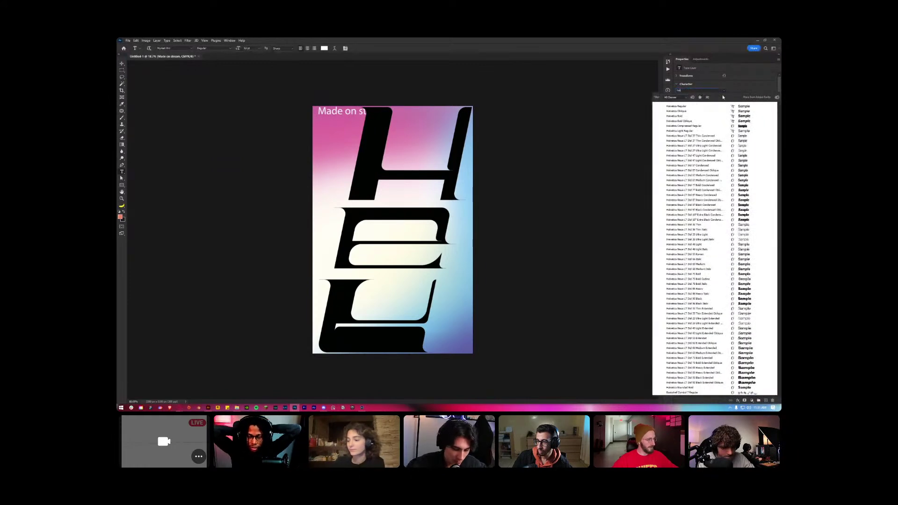
left_click(688, 107)
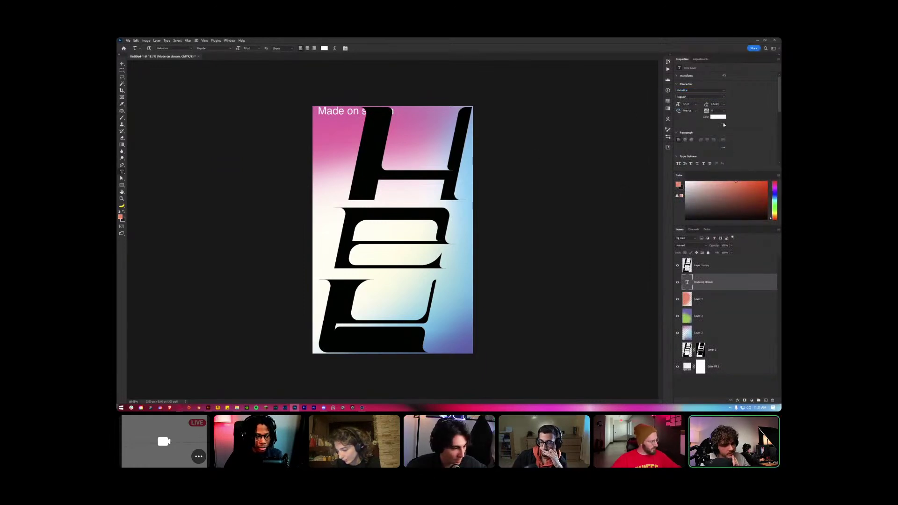
left_click(723, 124)
left_click(724, 140)
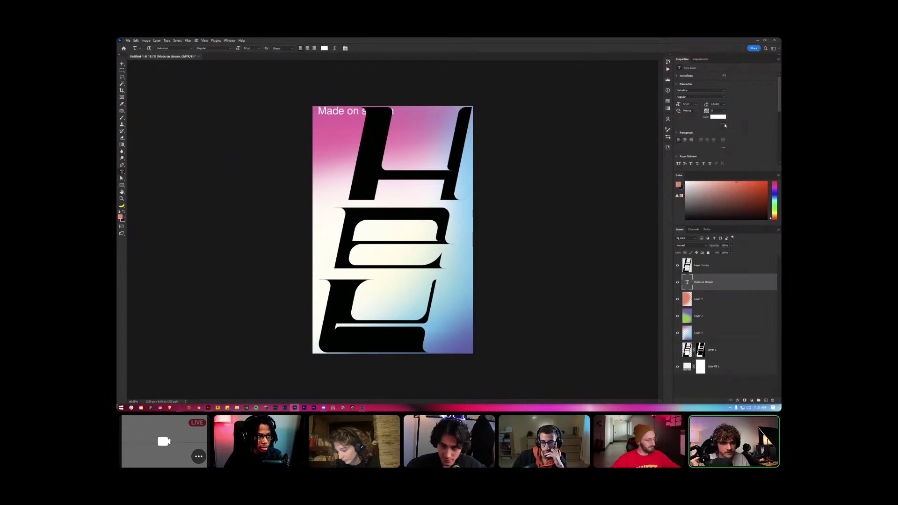
Expand the caption's additional character and paragraph options and set the "Made on stream" text to All Caps.
left_click(724, 124)
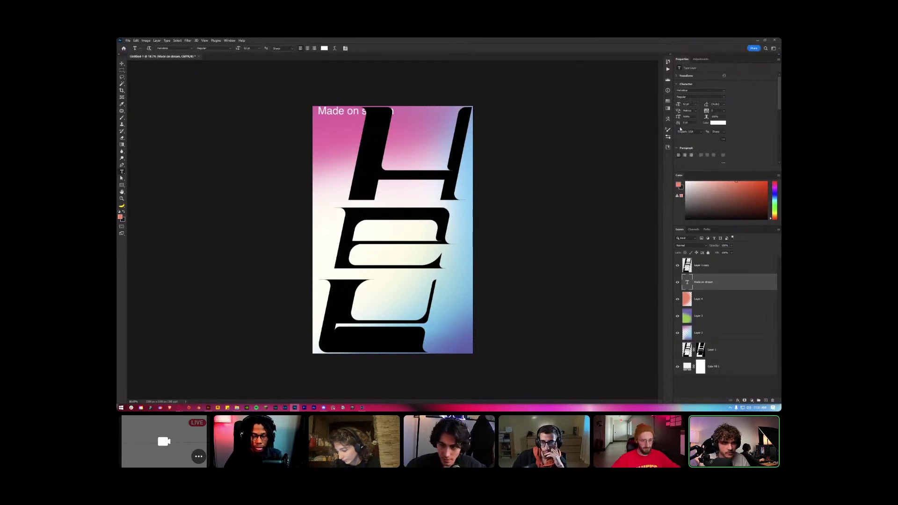
left_click(723, 163)
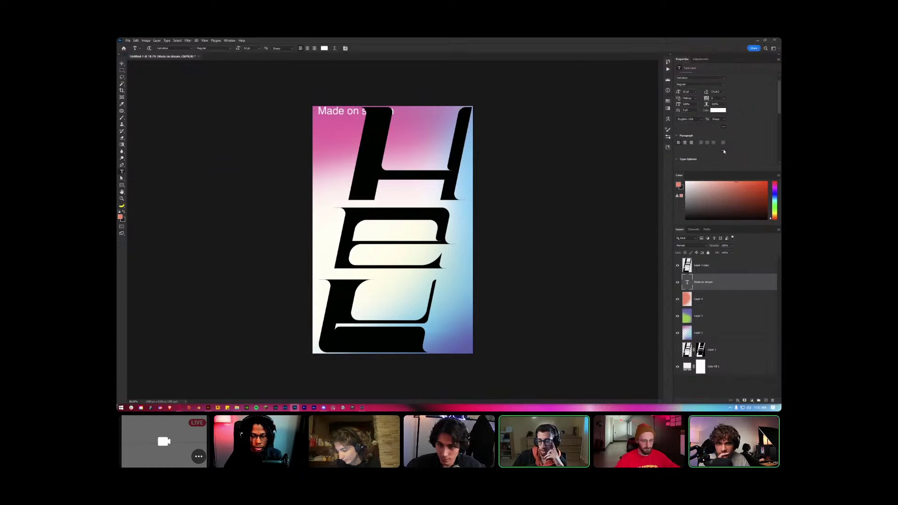
scroll(743, 156, "down", 2)
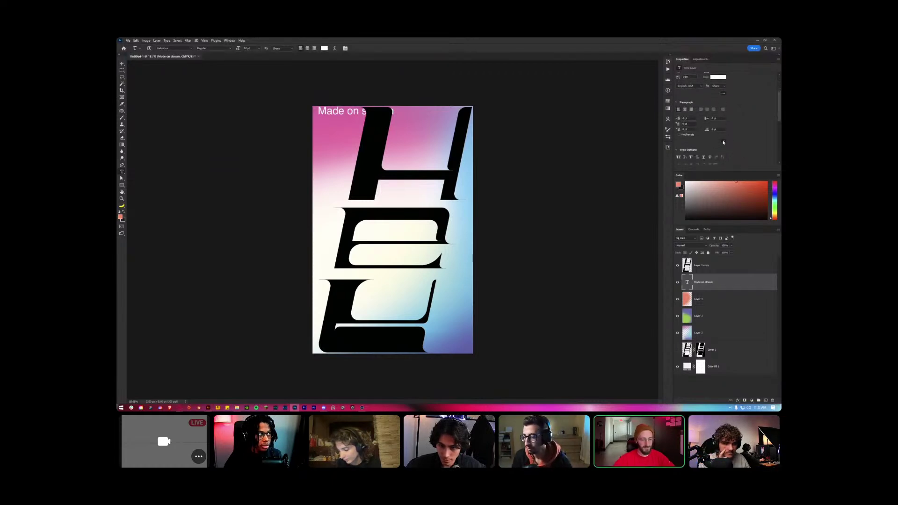
left_click(679, 157)
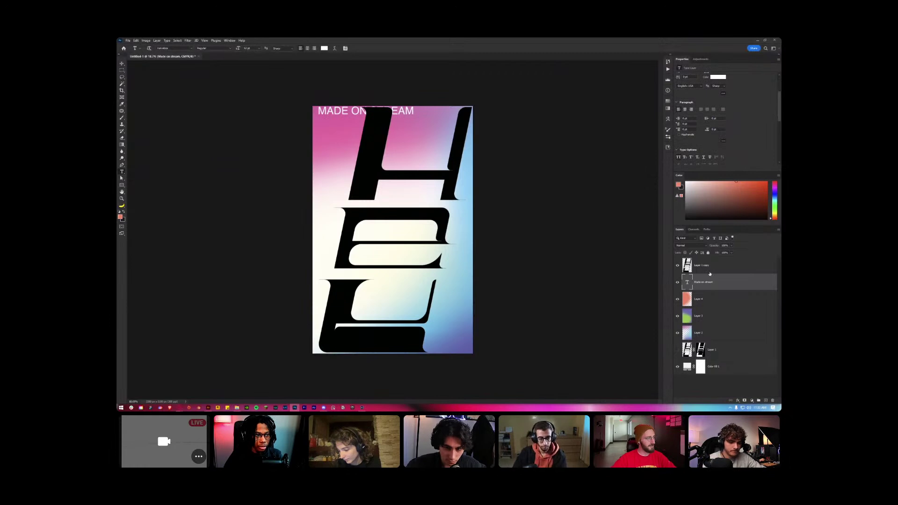
Set the caption's font size to 10 pt and its Helvetica font style to Bold.
scroll(692, 117, "up", 3)
left_click(686, 104)
type("10")
key("Return")
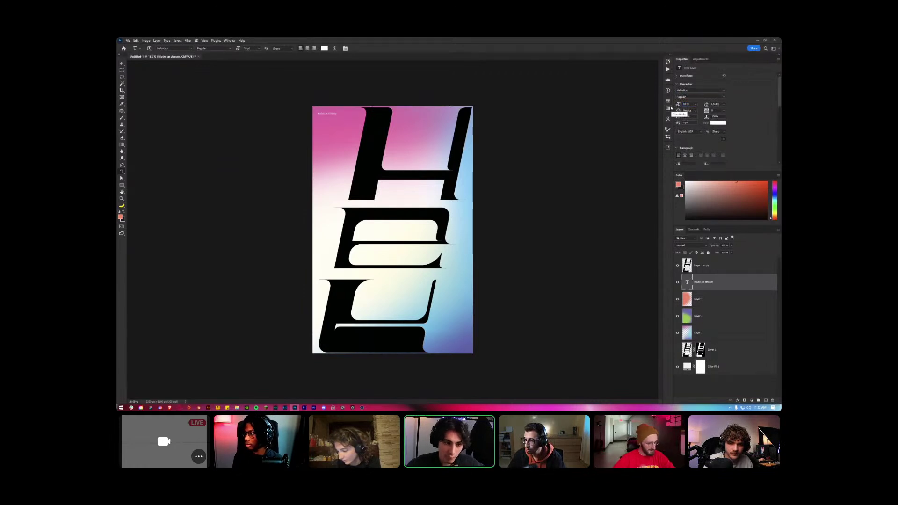
left_click(724, 99)
left_click(685, 111)
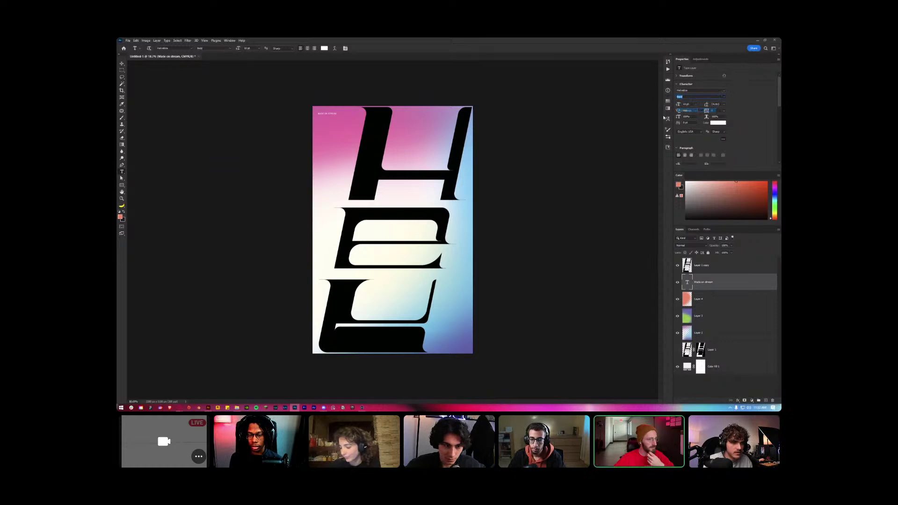
Move the caption to the poster's lower-right corner and change its text colour to black sampled from the lettering.
key("v")
left_click_drag(330, 109, 466, 352)
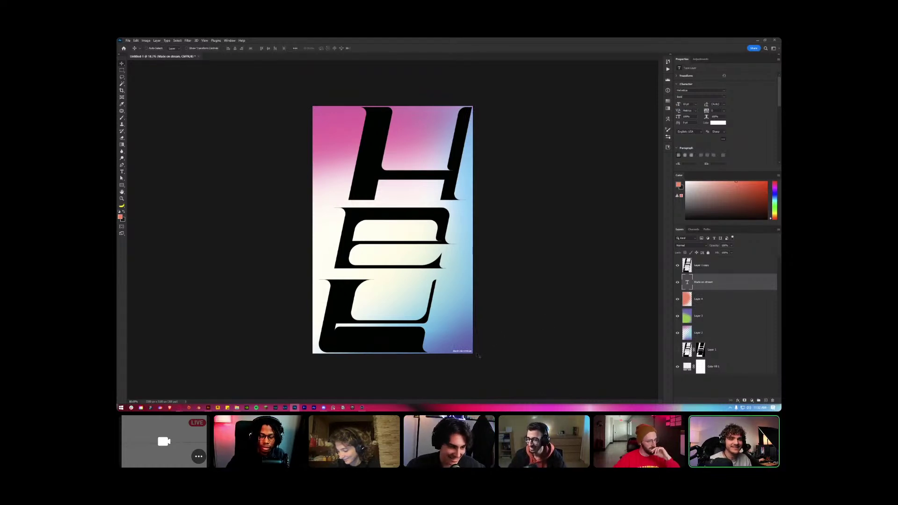
left_click(717, 123)
left_click(447, 241)
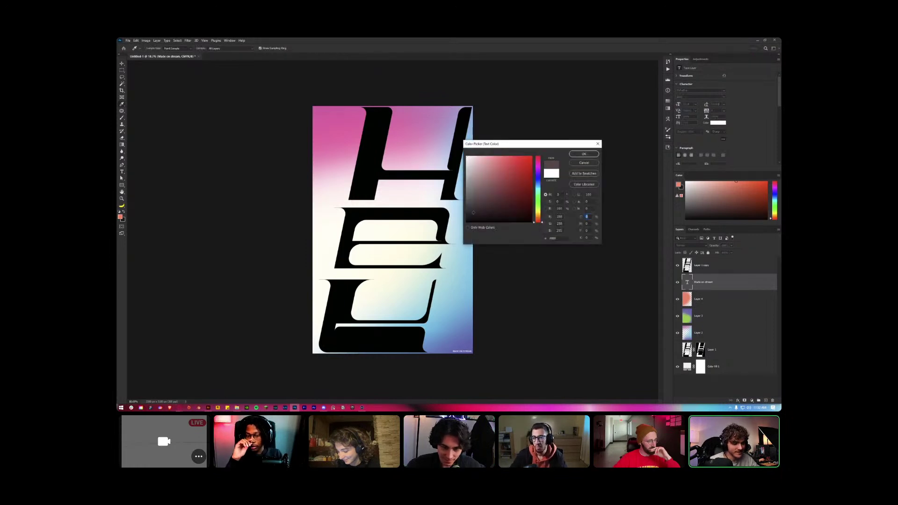
left_click(580, 154)
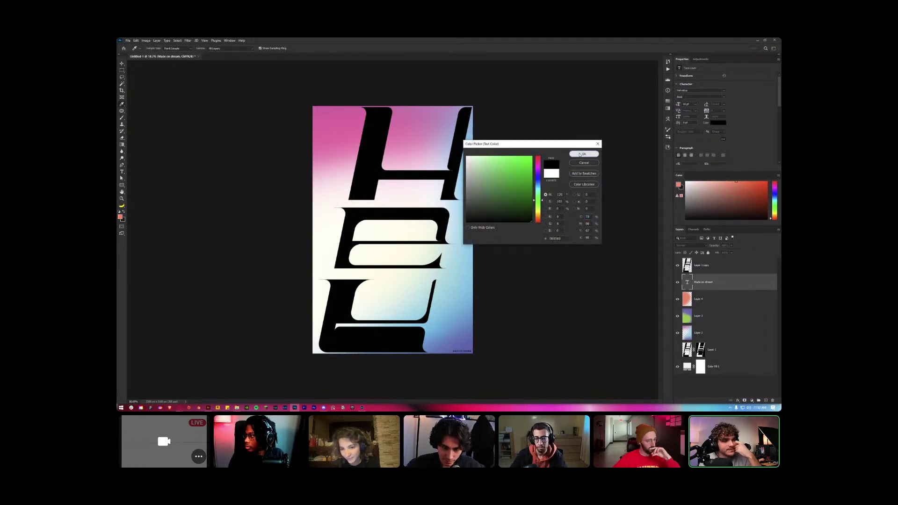
Move the caption directly beneath the lower-left foot of the middle letter and align it with the letter's edge.
left_click_drag(467, 354, 350, 274)
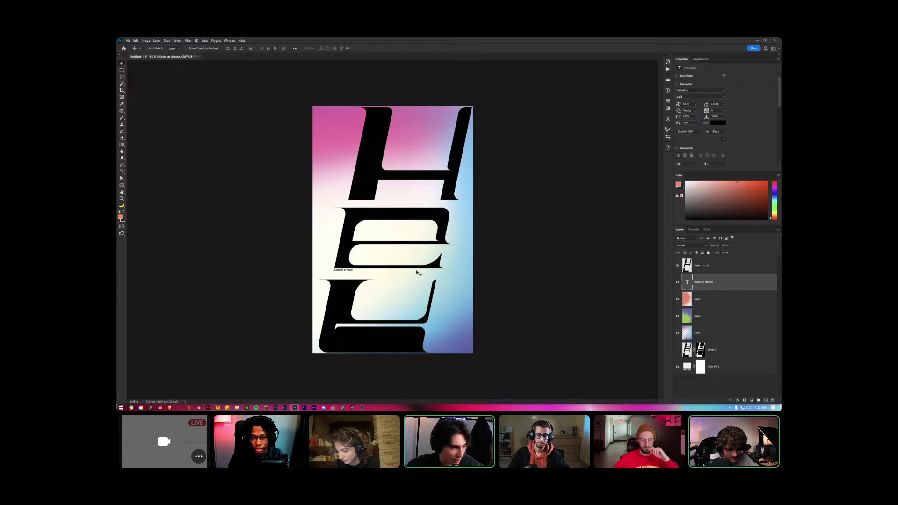
scroll(351, 272, "up", 6)
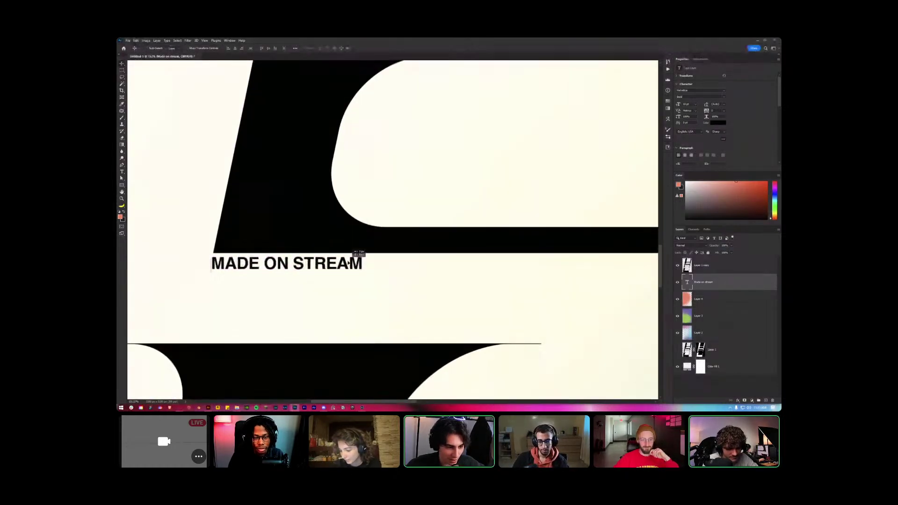
scroll(367, 260, "down", 10)
key("ctrl+0")
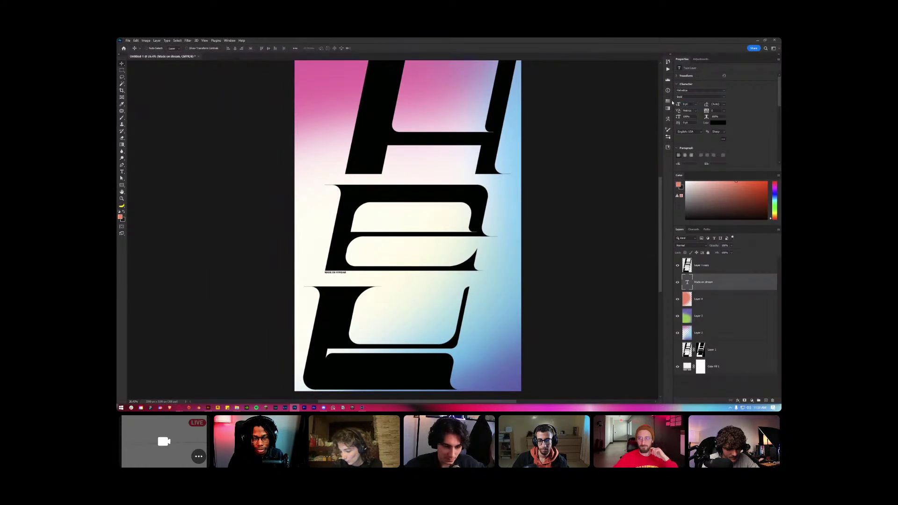
Change the caption's font style to Oblique and fine-tune its alignment under the middle letter's lower-left foot.
scroll(323, 269, "up", 2)
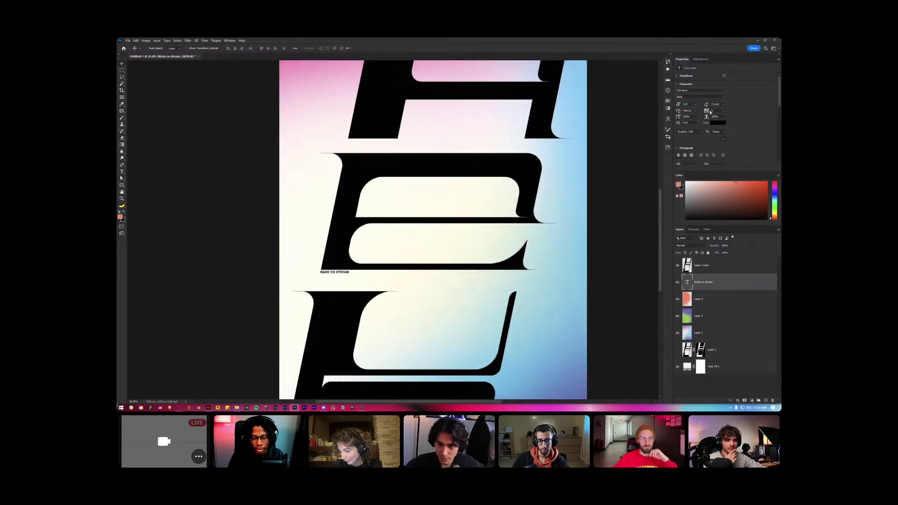
left_click(723, 97)
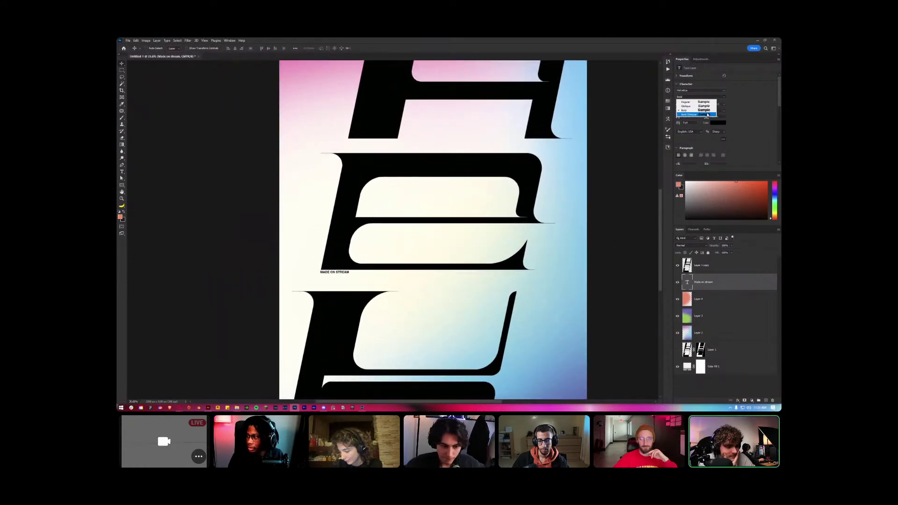
left_click(707, 106)
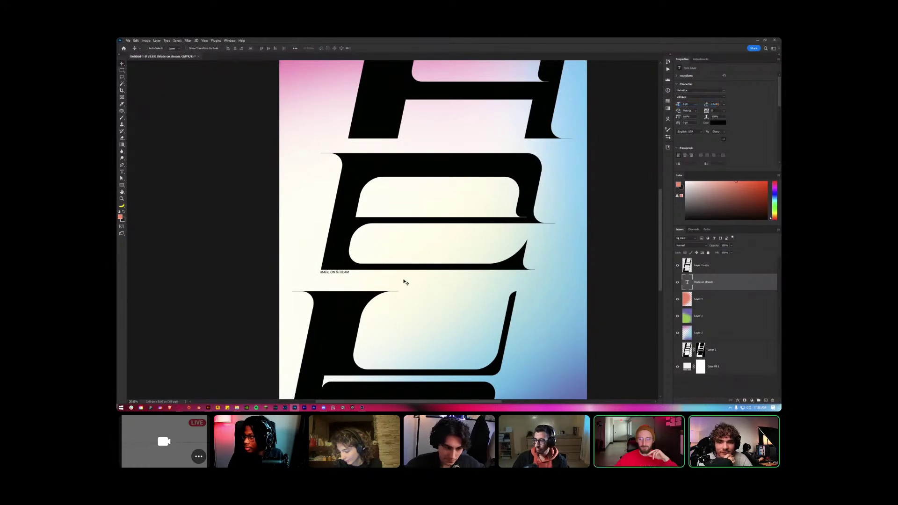
scroll(353, 268, "up", 1)
scroll(353, 268, "up", 5)
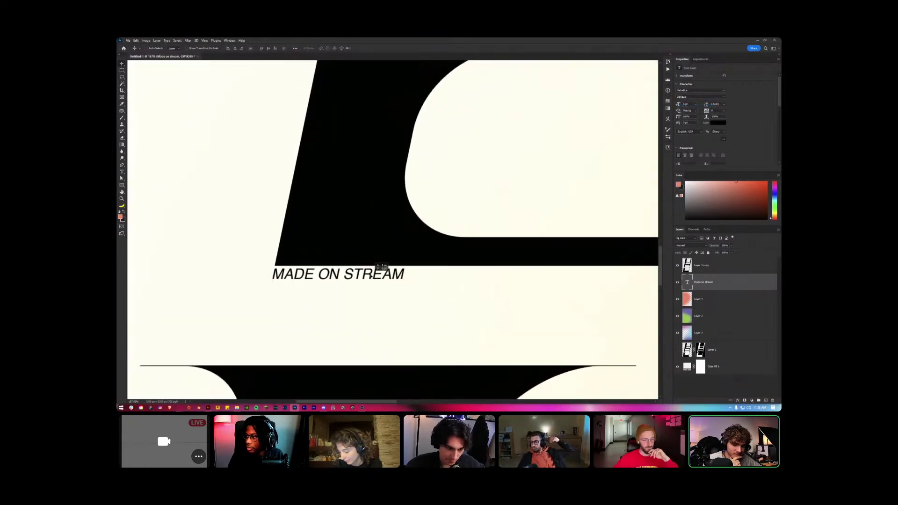
scroll(319, 286, "down", 10)
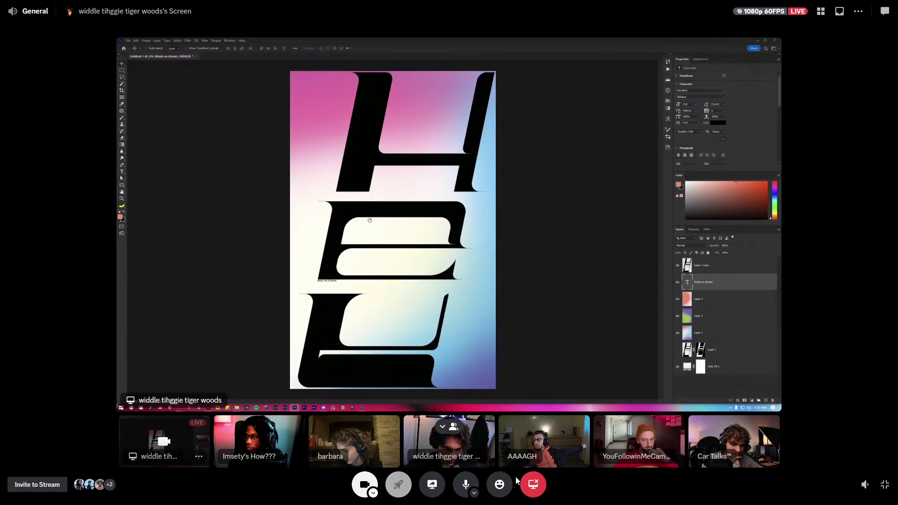
Stop watching the shared Photoshop screen and return to the participant grid of the Discord call.
left_click(529, 486)
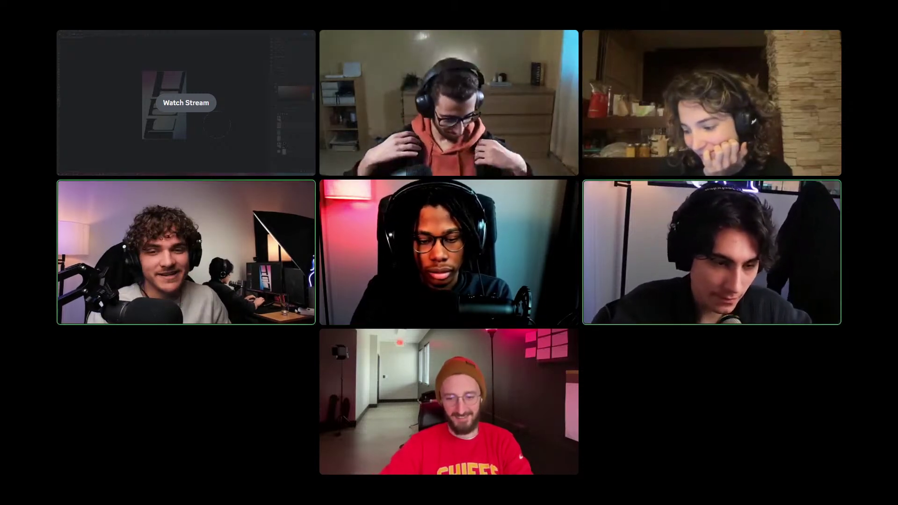
mouse_move(659, 453)
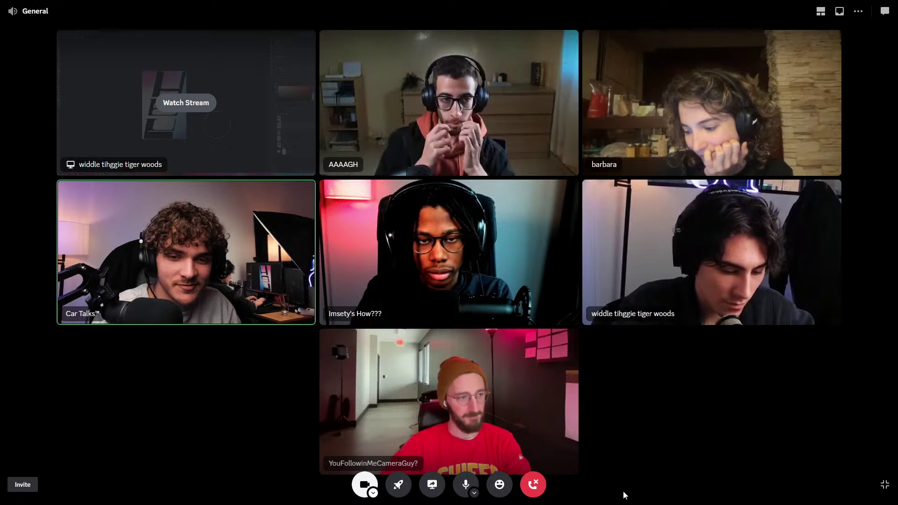